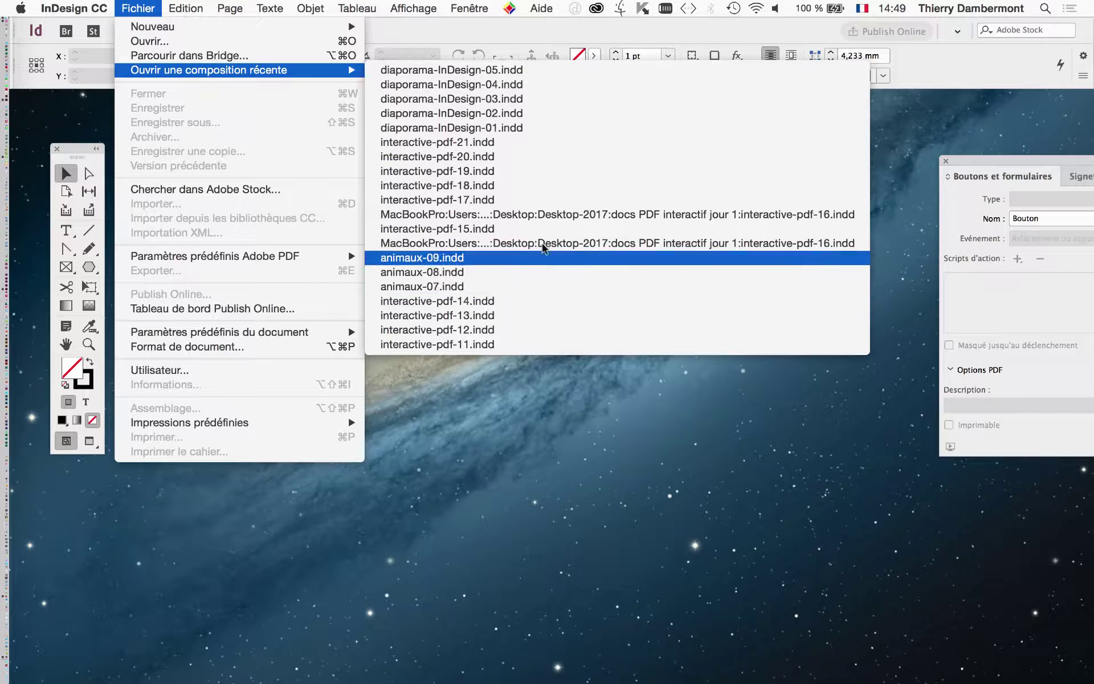
Step: Switch to Finder, open a new file window, and move and enlarge it on the desktop
click(605, 481)
key(super+Tab)
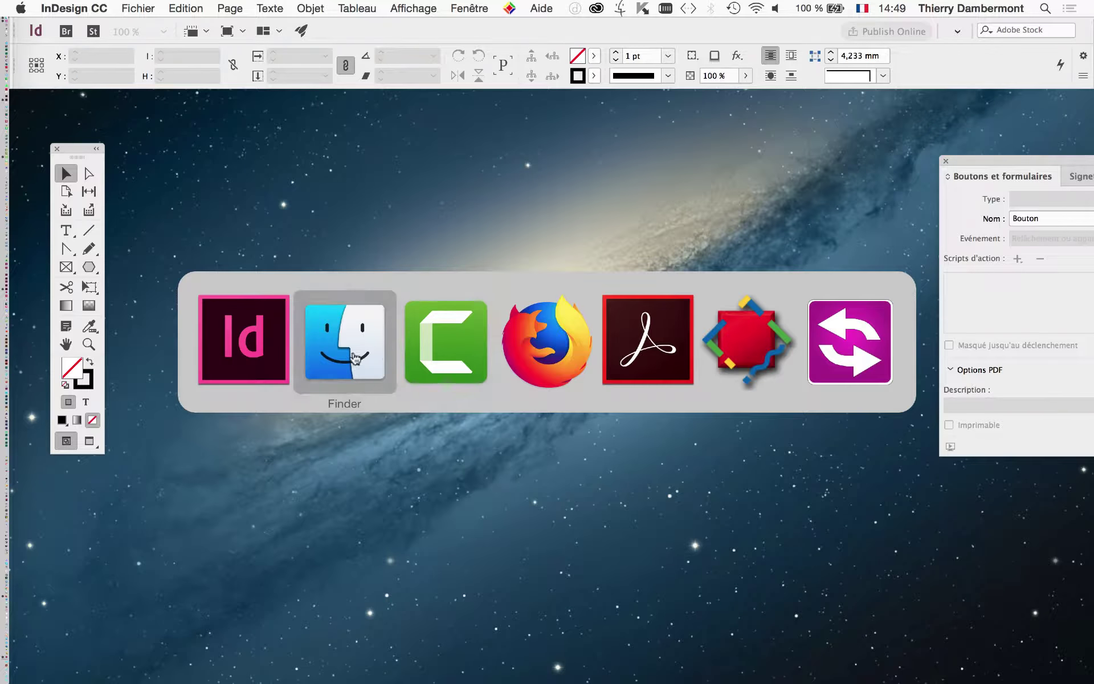
click(108, 9)
click(113, 27)
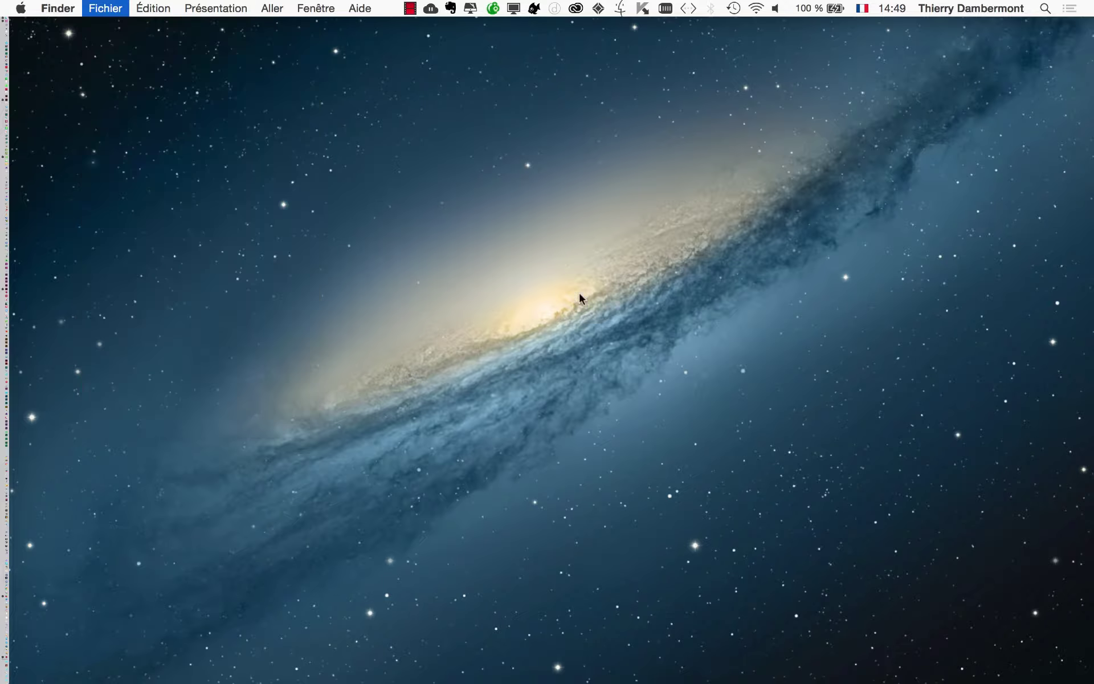
drag(431, 118, 259, 71)
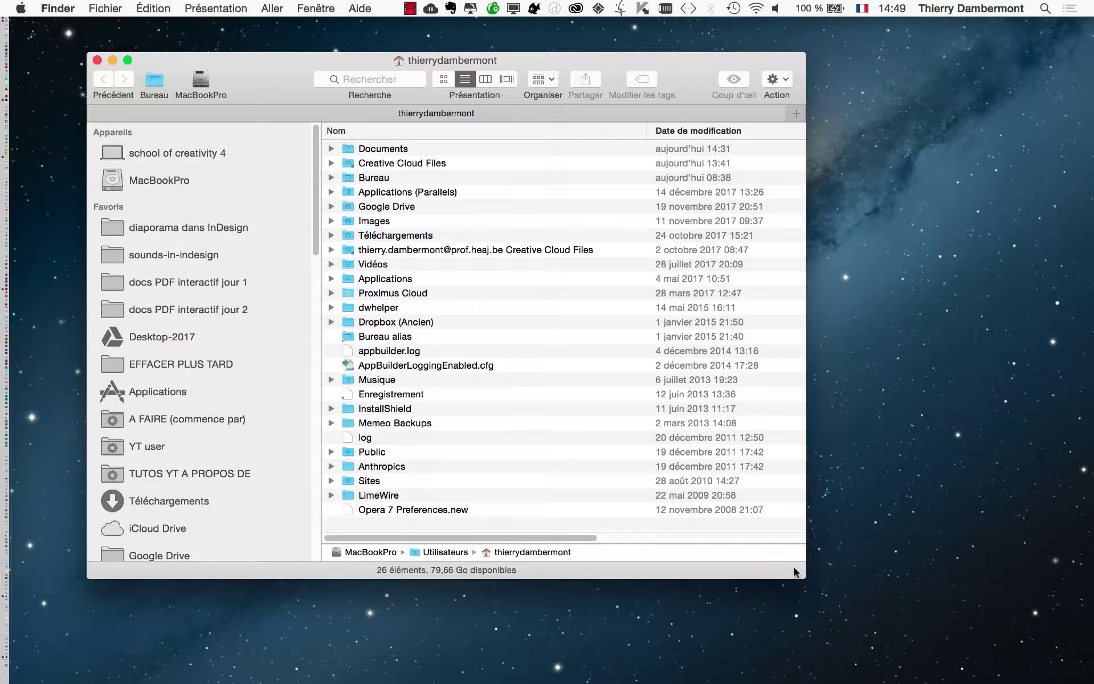
drag(795, 577, 1002, 603)
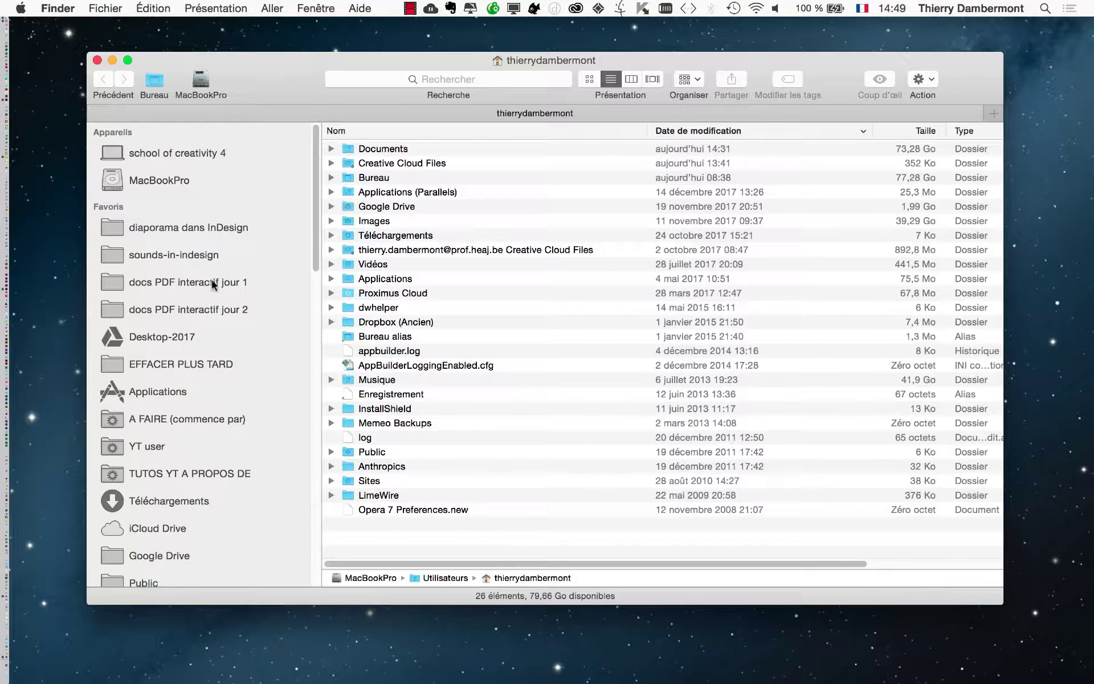
Step: Go to the "docs PDF interactif jour 1" folder and sort its files by name in ascending order
click(145, 228)
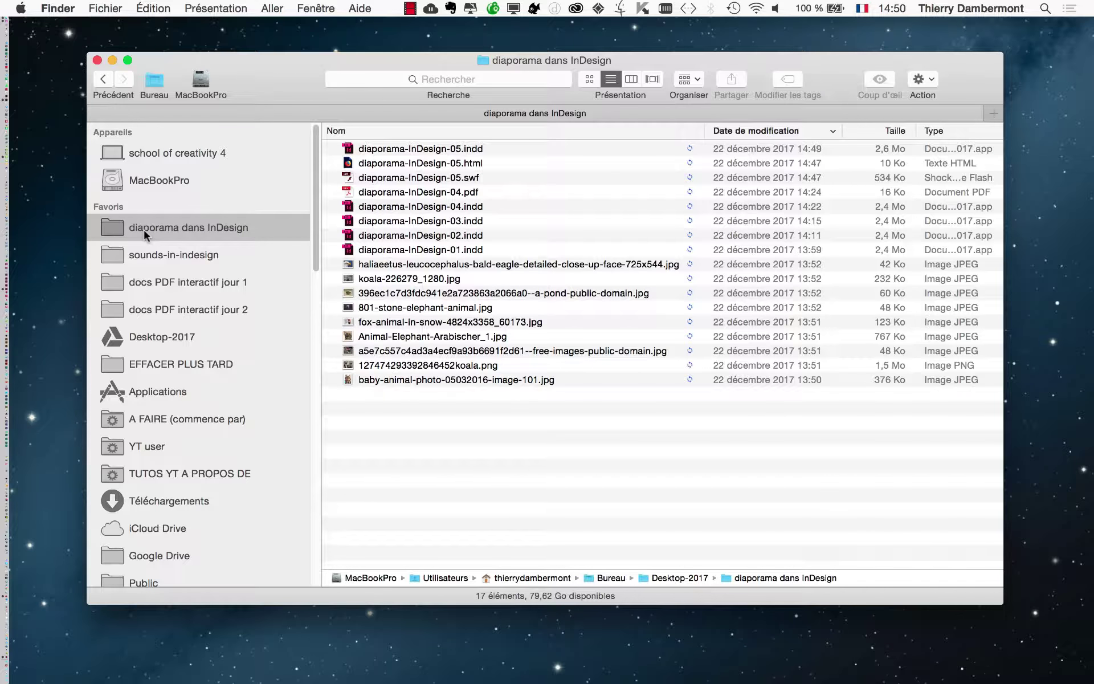
click(159, 281)
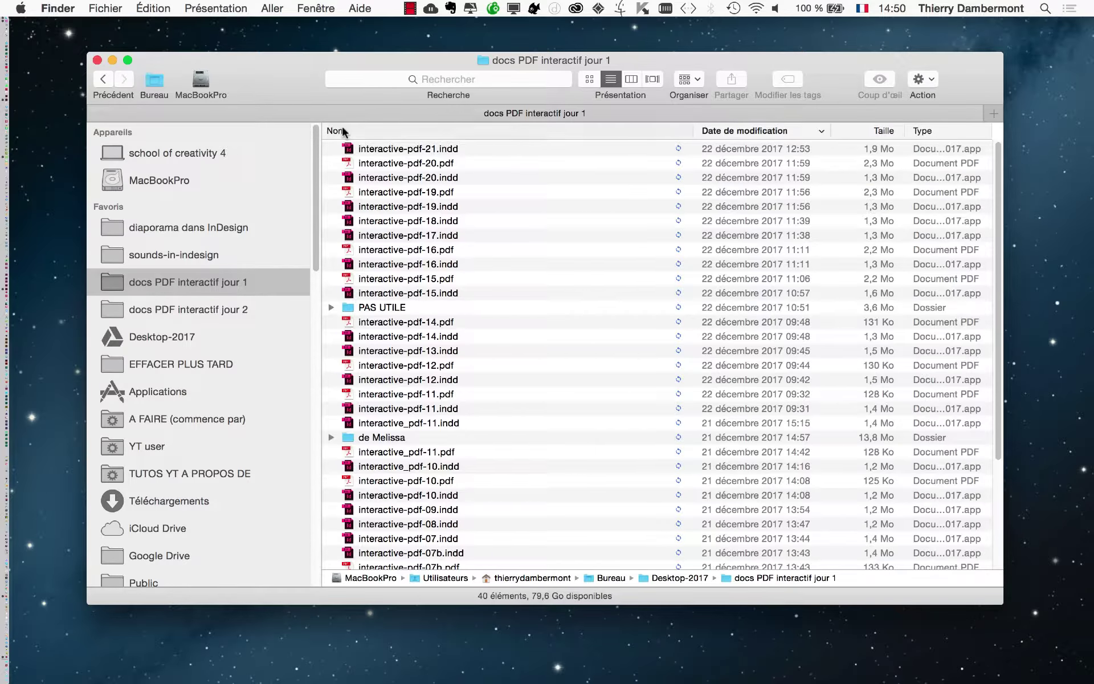
click(342, 133)
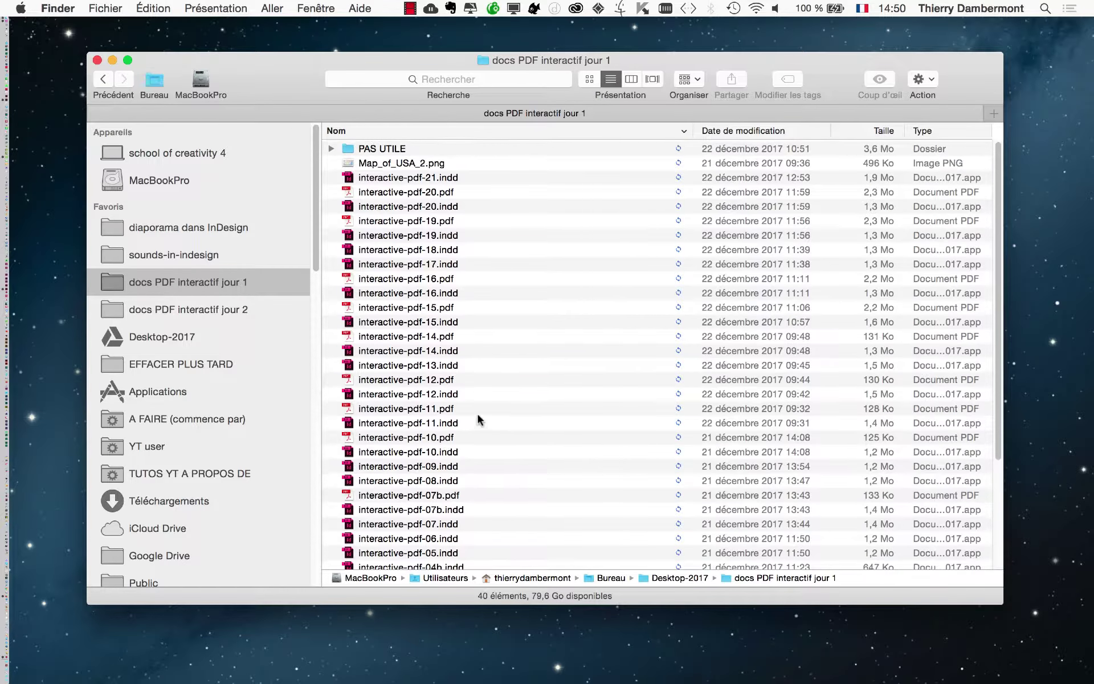
scroll(478, 420, down, 5)
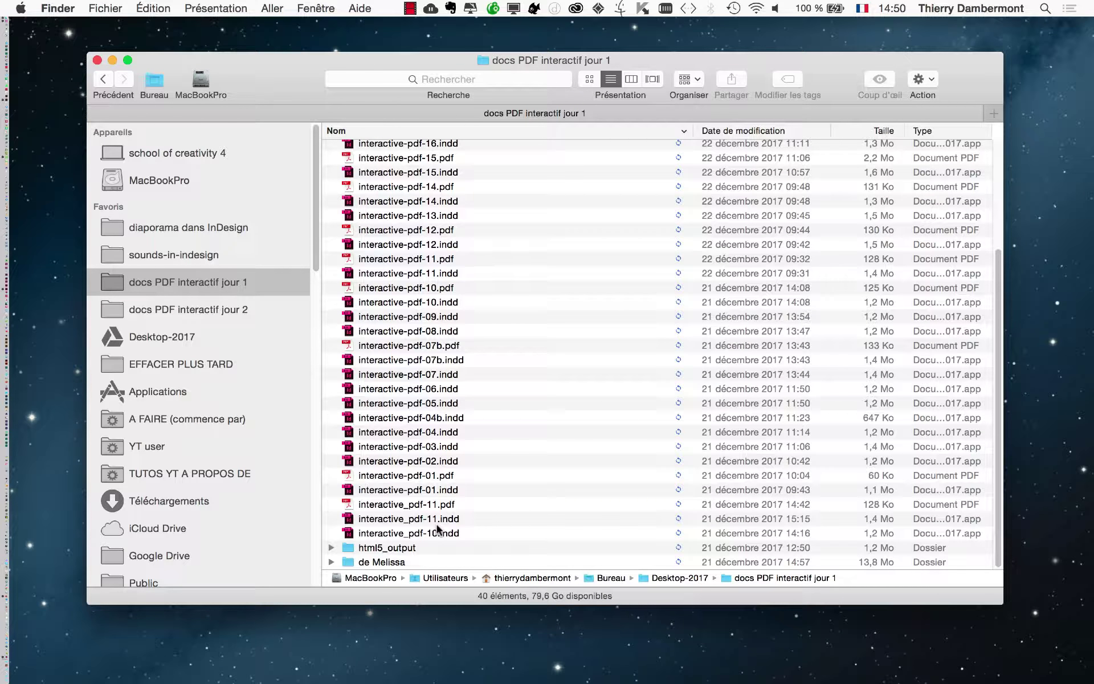
click(339, 131)
Step: Open the file interactive-pdf-21.indd in InDesign
scroll(439, 354, down, 4)
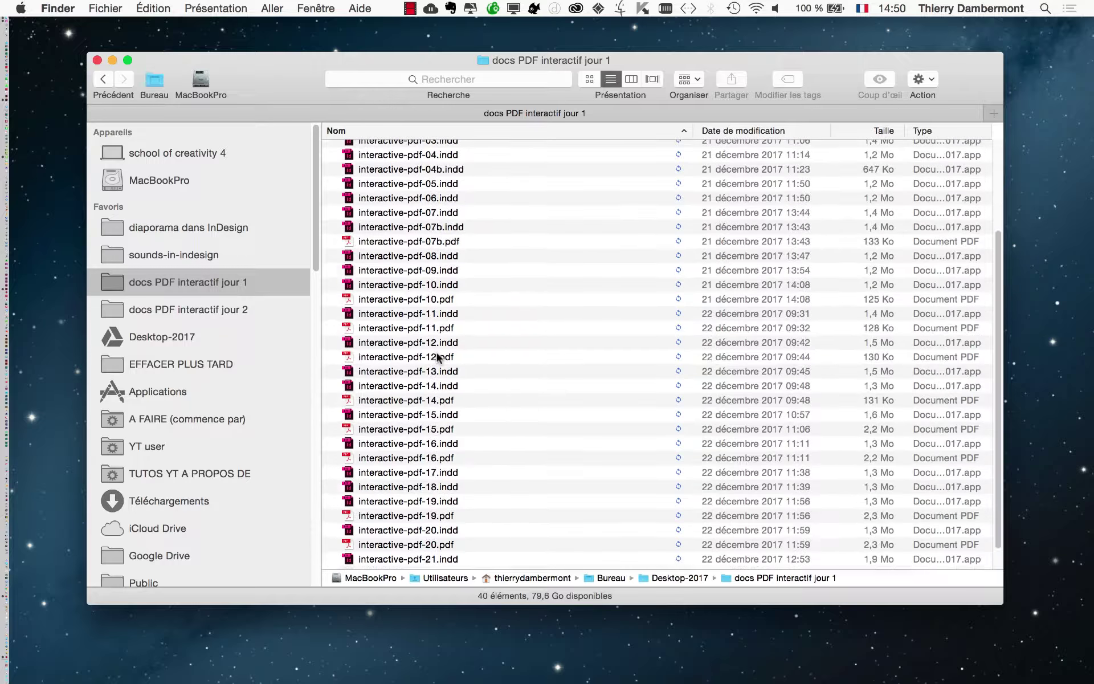
scroll(439, 357, down, 2)
click(498, 532)
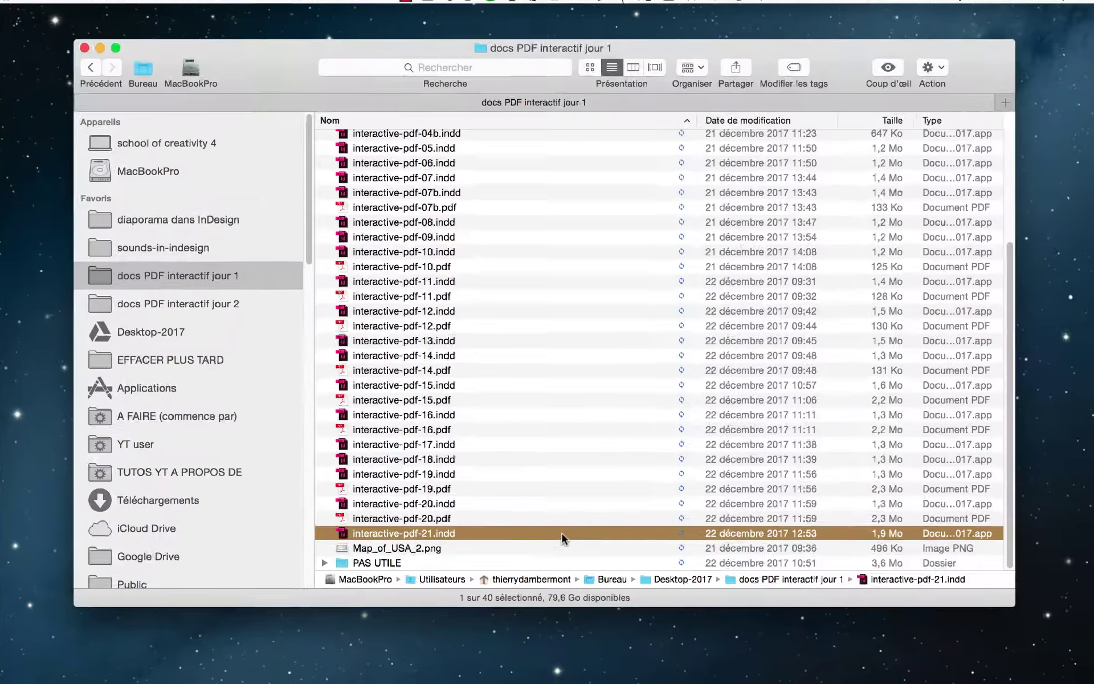
double_click(544, 532)
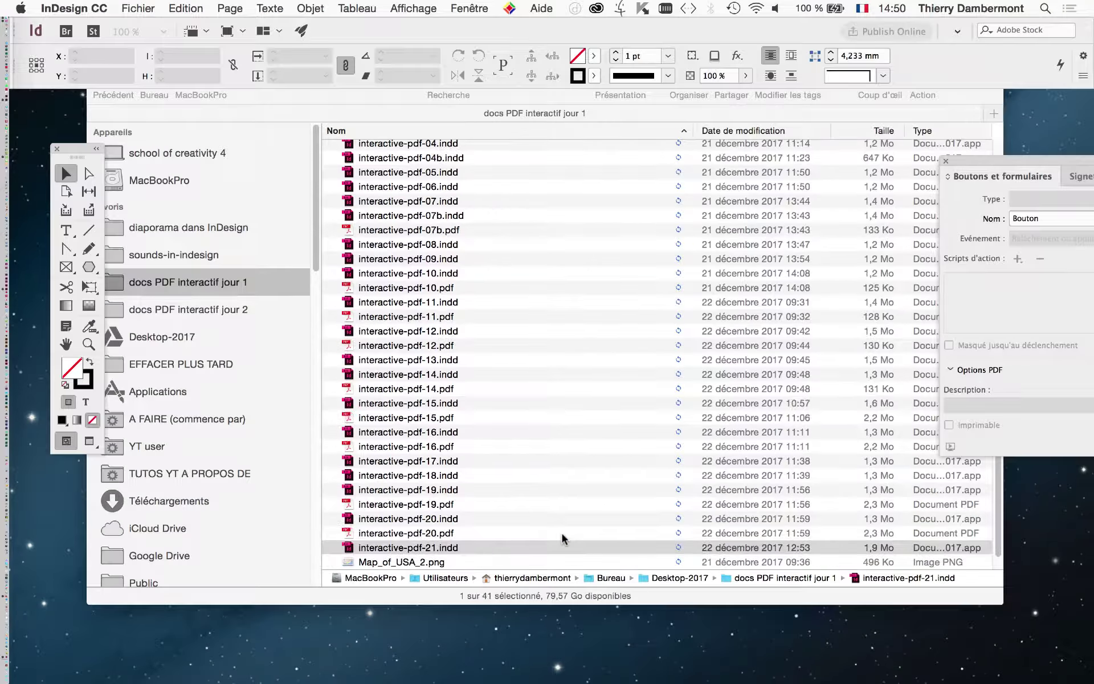
Step: Display the document's page overview and add a page 3 based on the A-Gabarit master after page 2
key(super+minus)
key(super+minus)
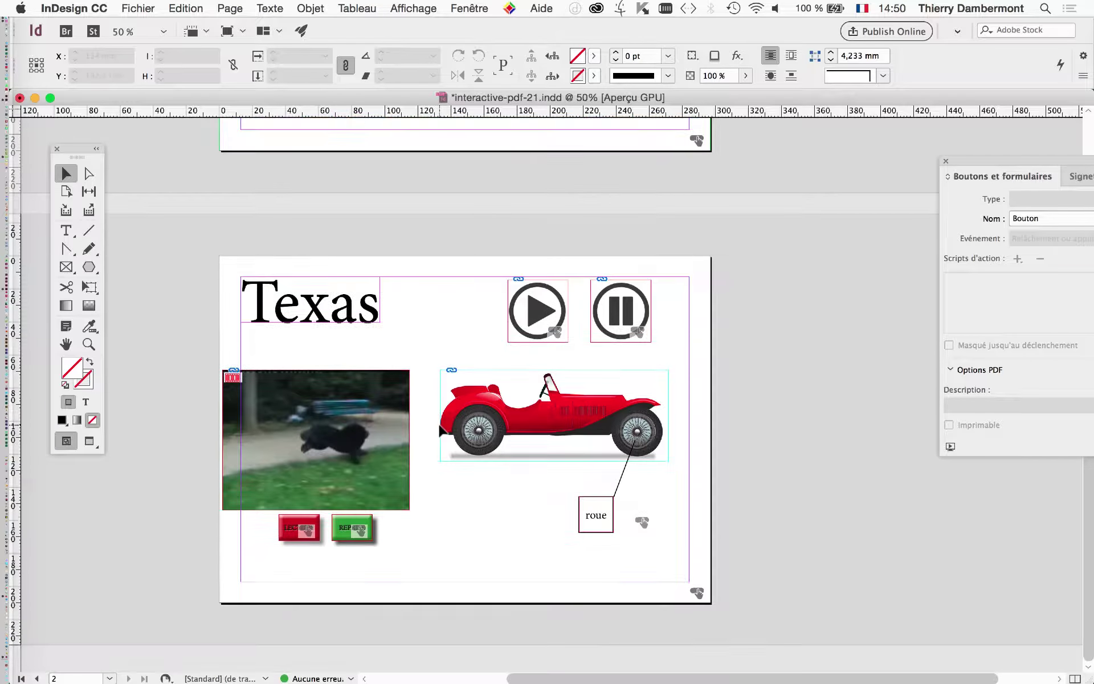
click(471, 7)
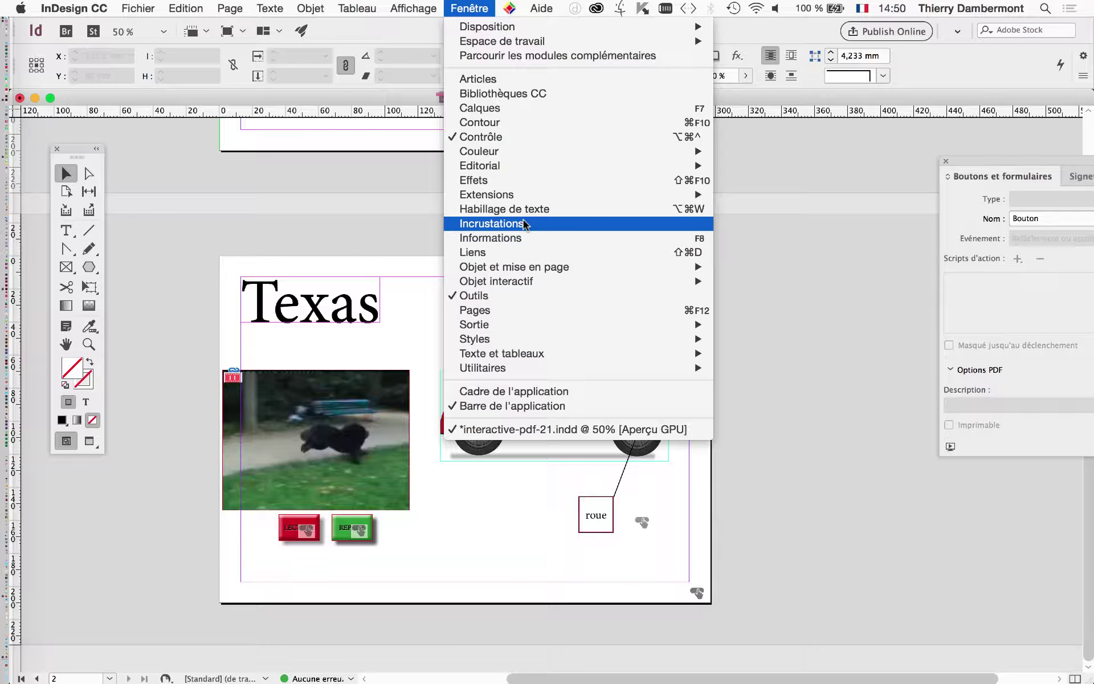
mouse_move(528, 282)
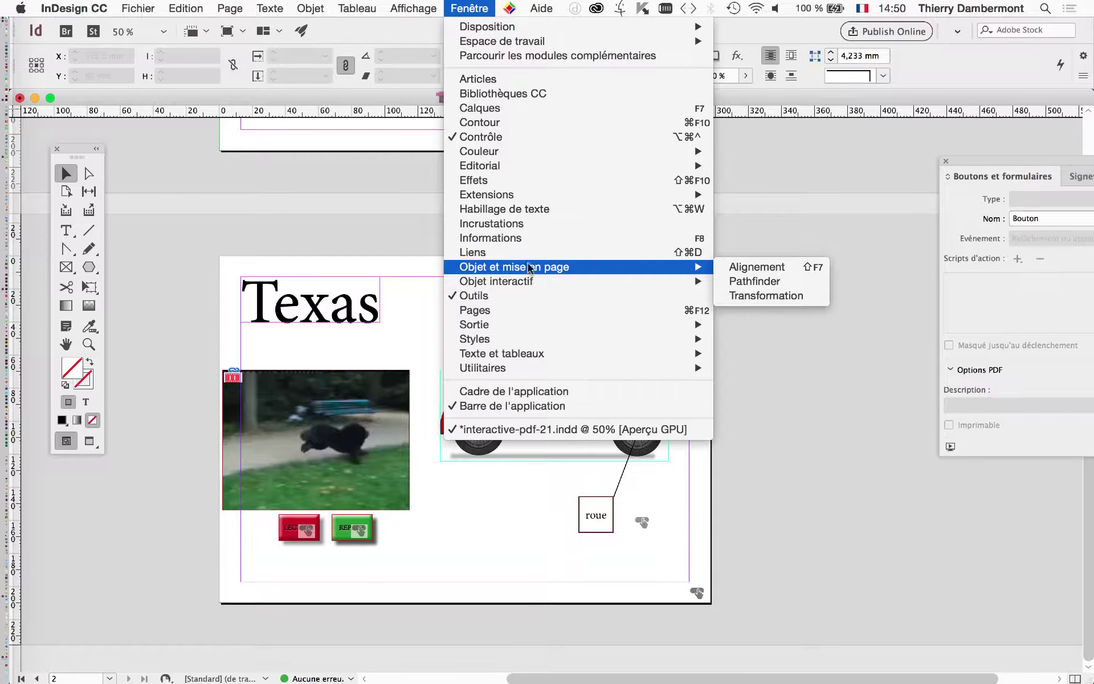
click(518, 314)
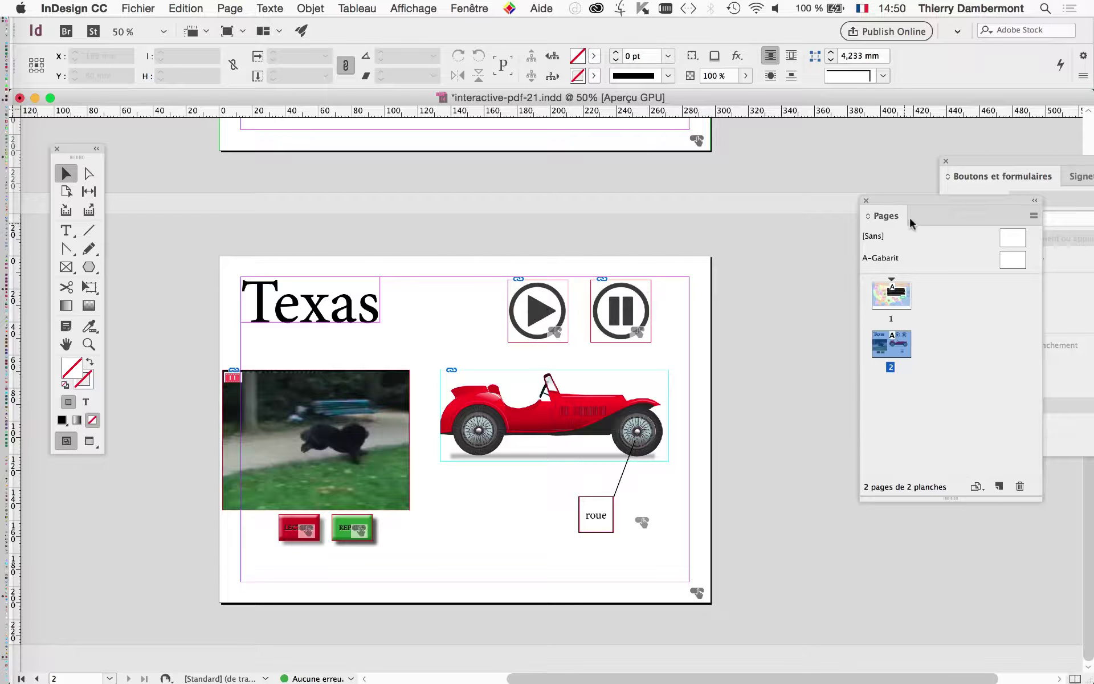
drag(887, 201, 659, 167)
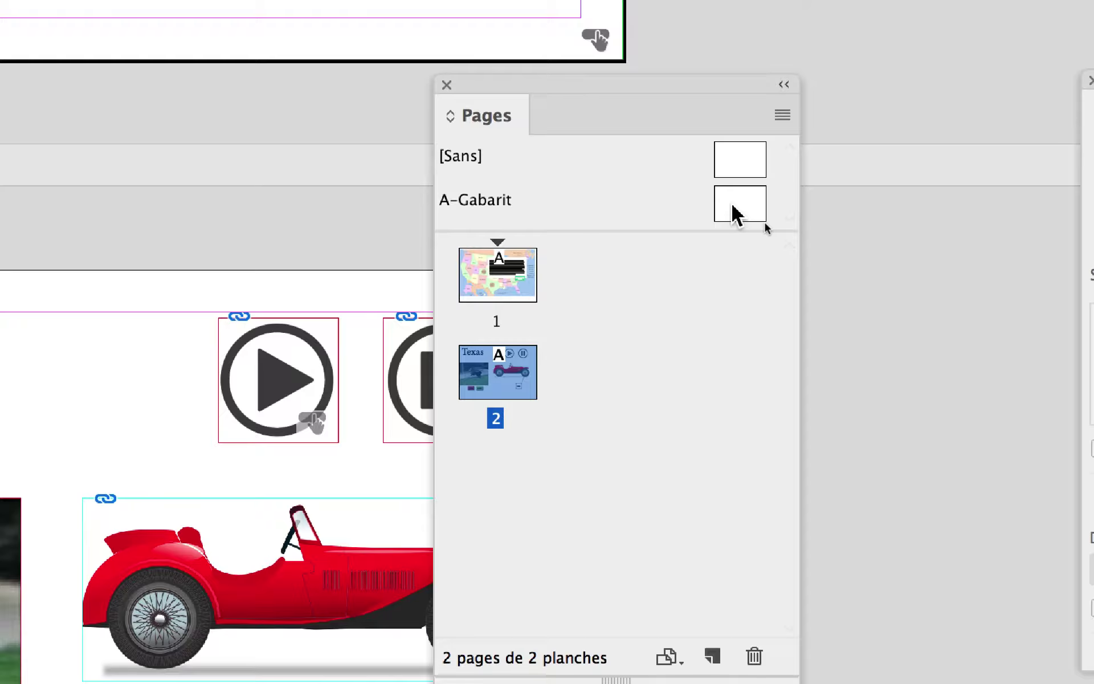
drag(764, 224, 563, 418)
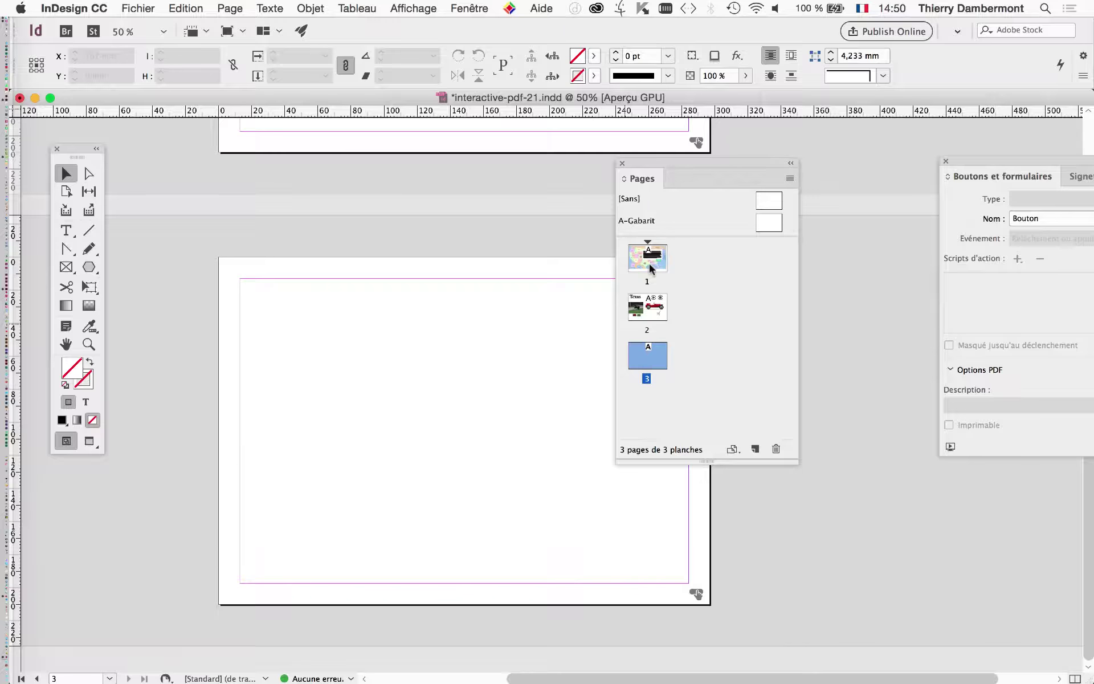
drag(660, 167, 785, 180)
Step: Place diaporama-InDesign-05.swf on page 3 and align its frame with the page's side and bottom edges
click(138, 8)
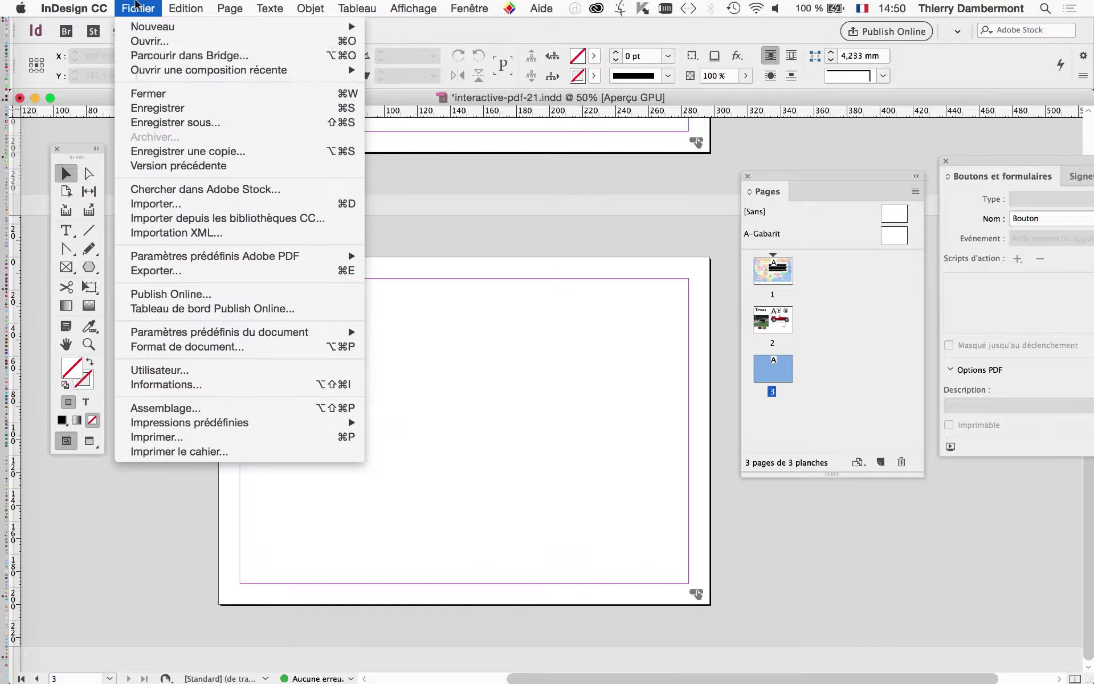
click(173, 204)
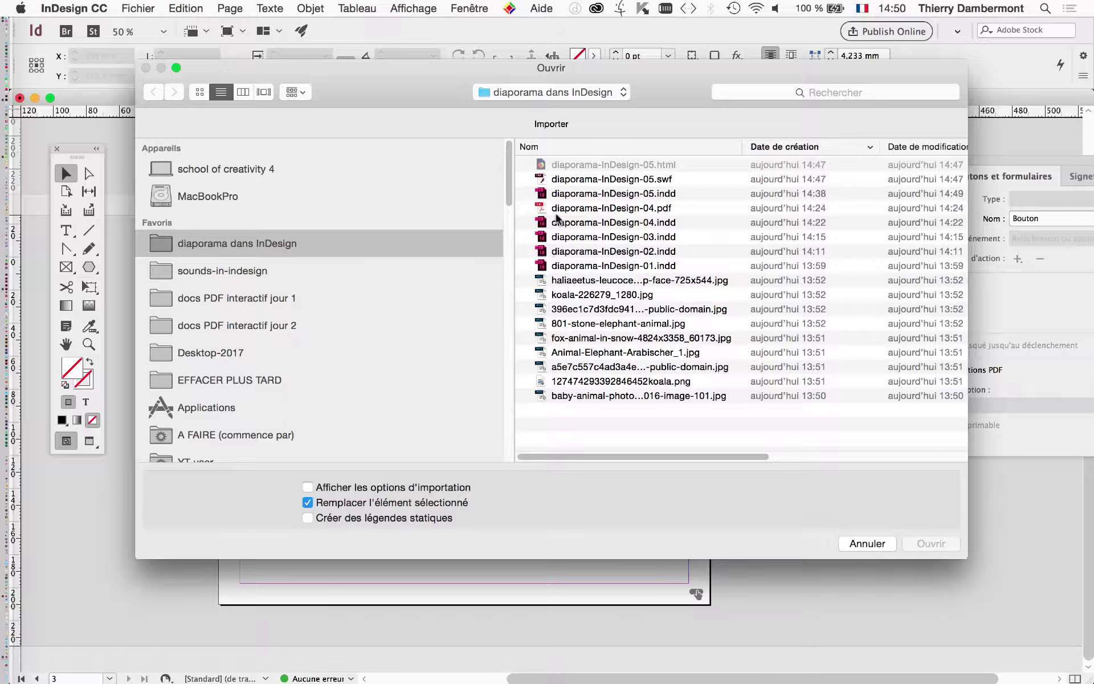
click(626, 181)
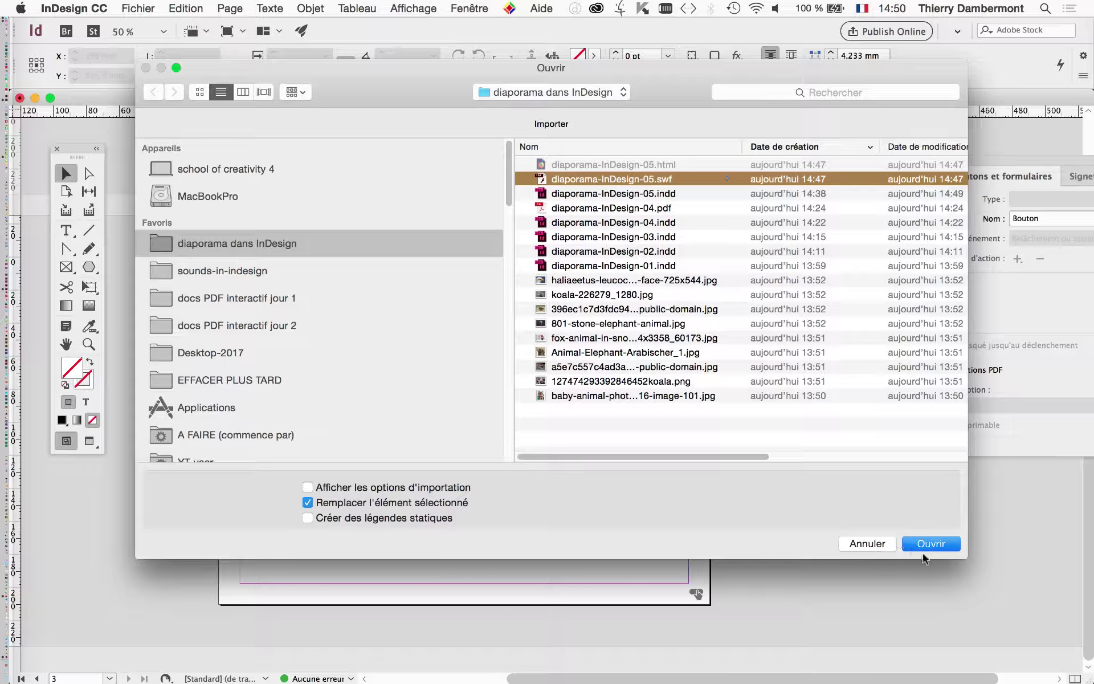
click(904, 544)
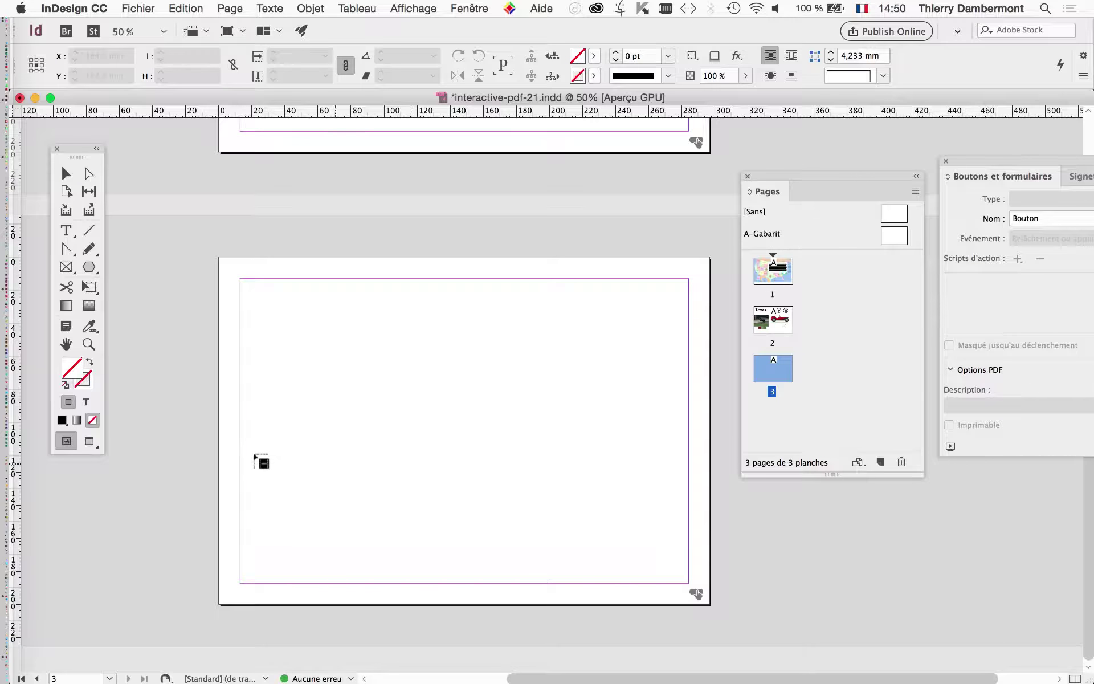
click(251, 446)
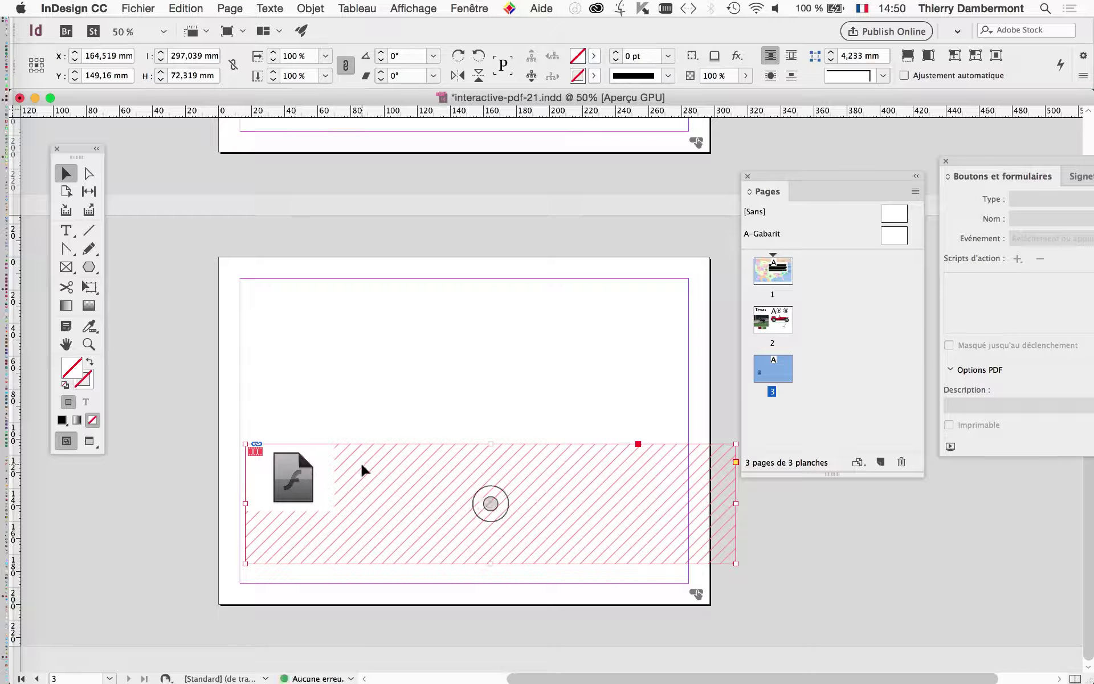
drag(359, 463, 336, 507)
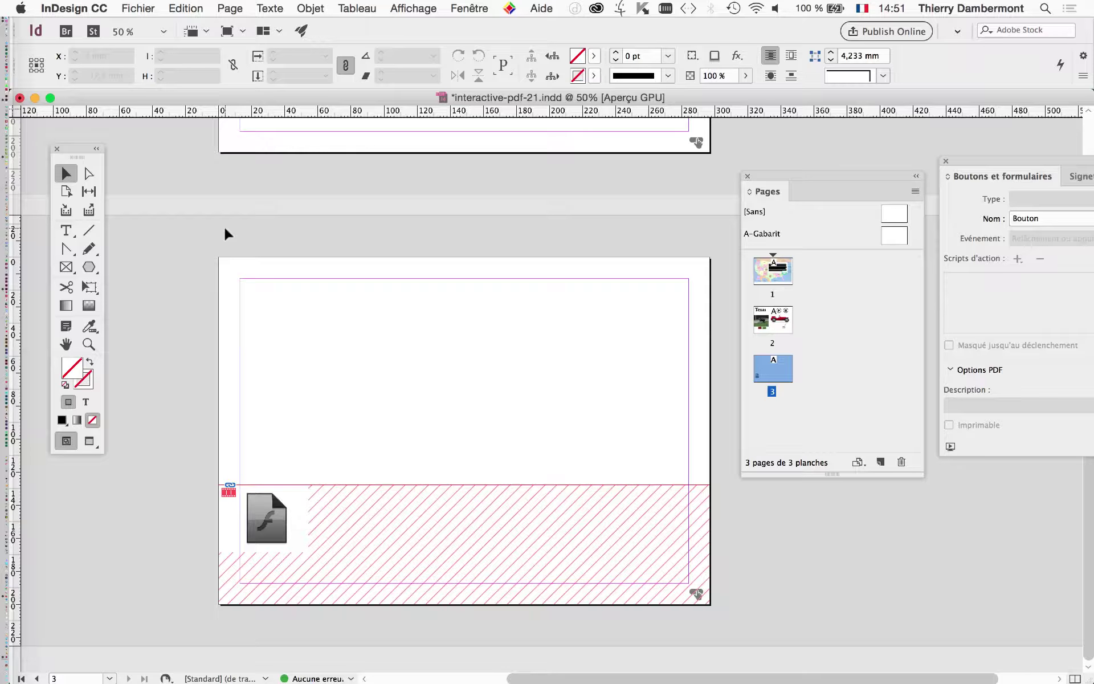
mouse_move(374, 515)
mouse_down()
mouse_move(376, 495)
mouse_move(376, 528)
mouse_up()
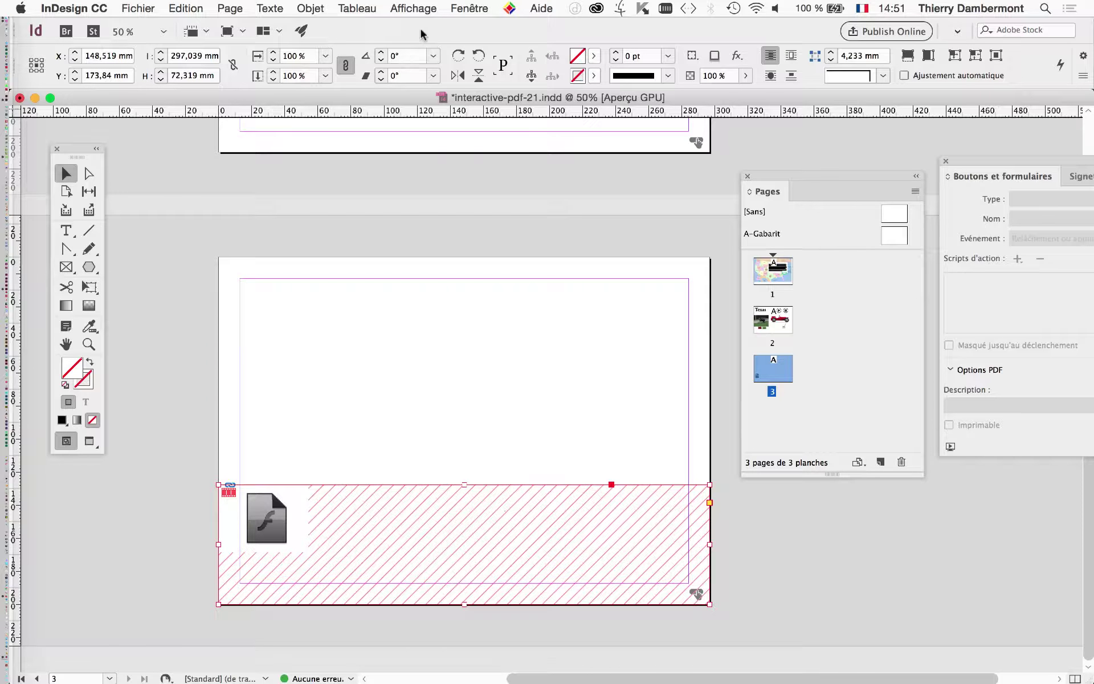
Step: Preview page 3 with the placed slideshow in the EPUB interactivity preview, and close the preview
click(469, 8)
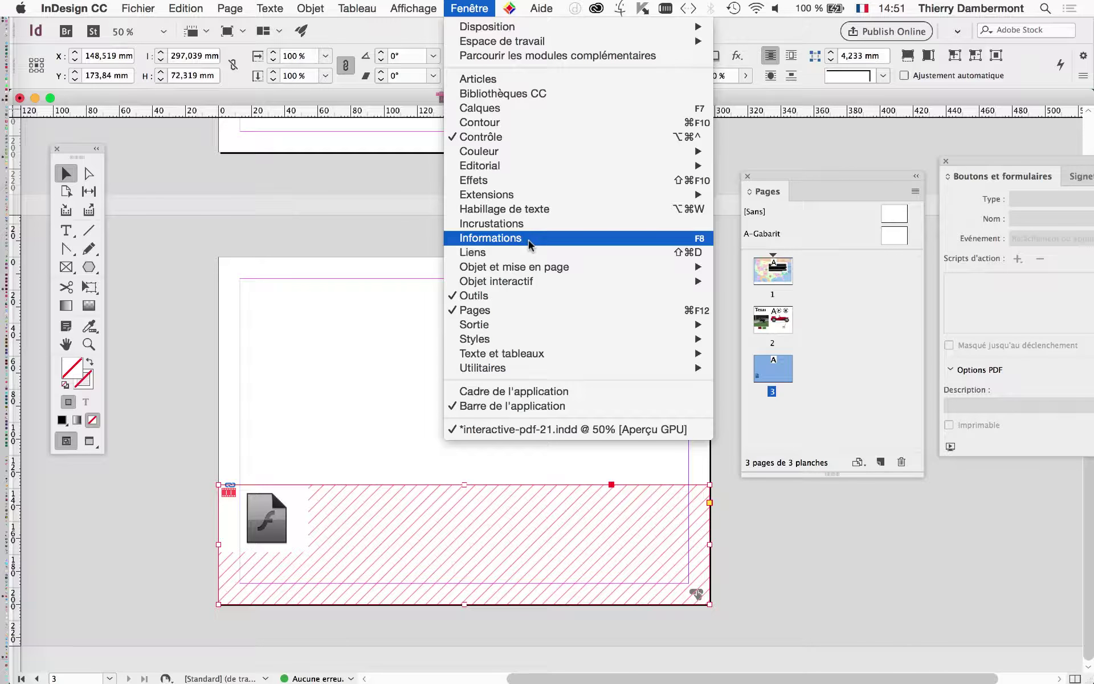
mouse_move(542, 282)
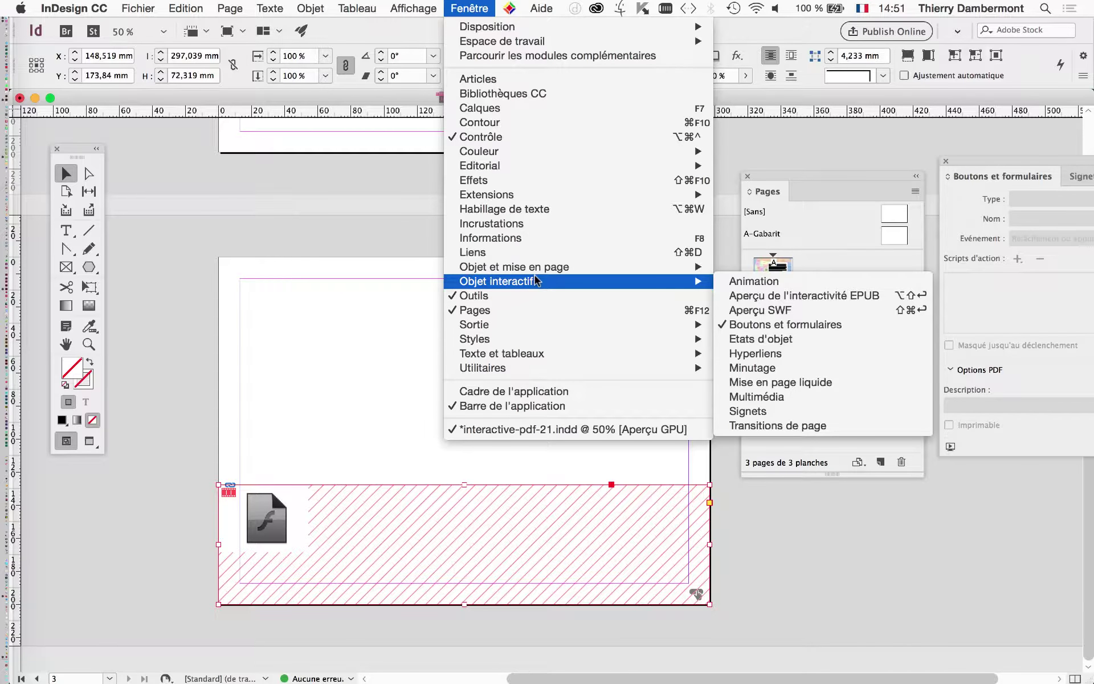
click(817, 294)
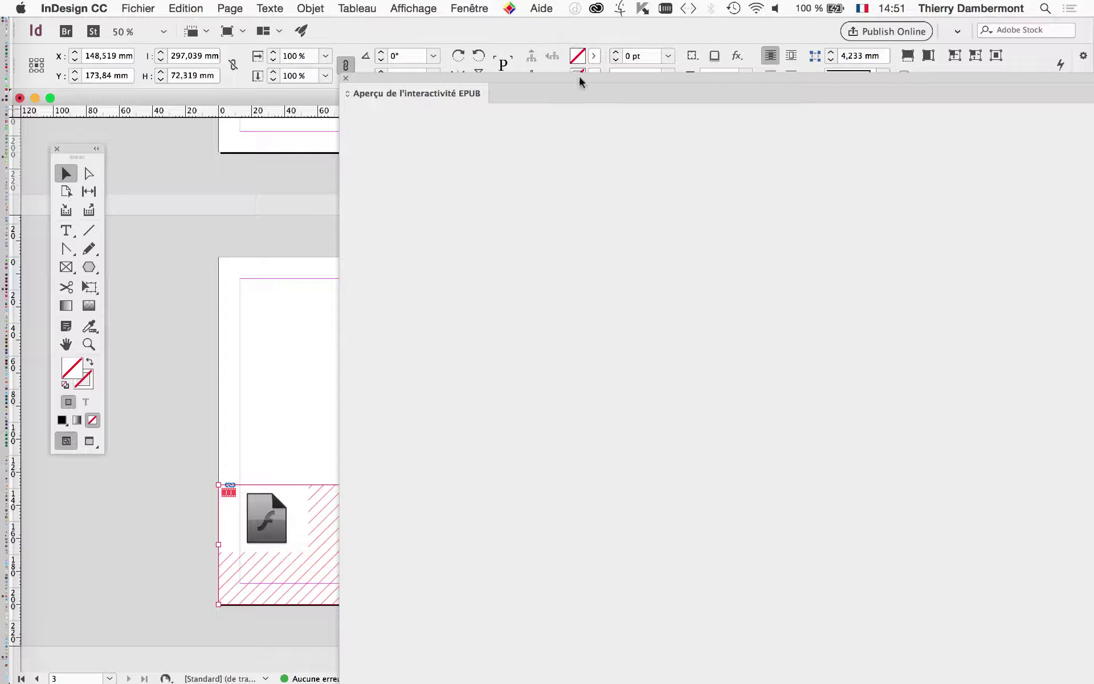
drag(580, 76, 372, 22)
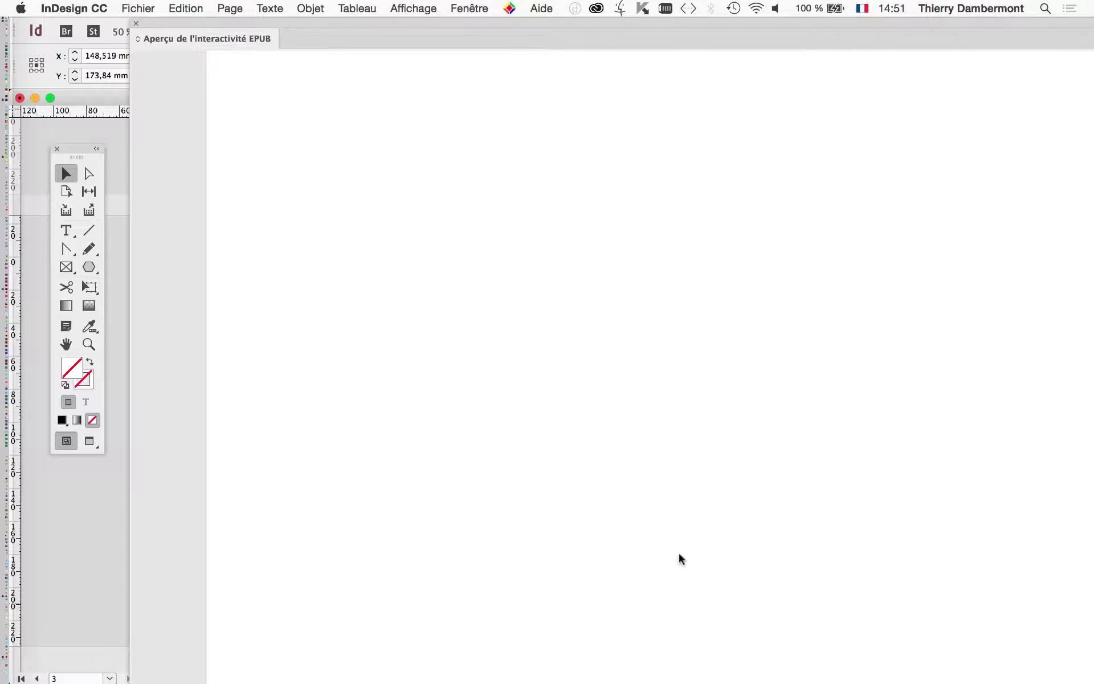
click(135, 24)
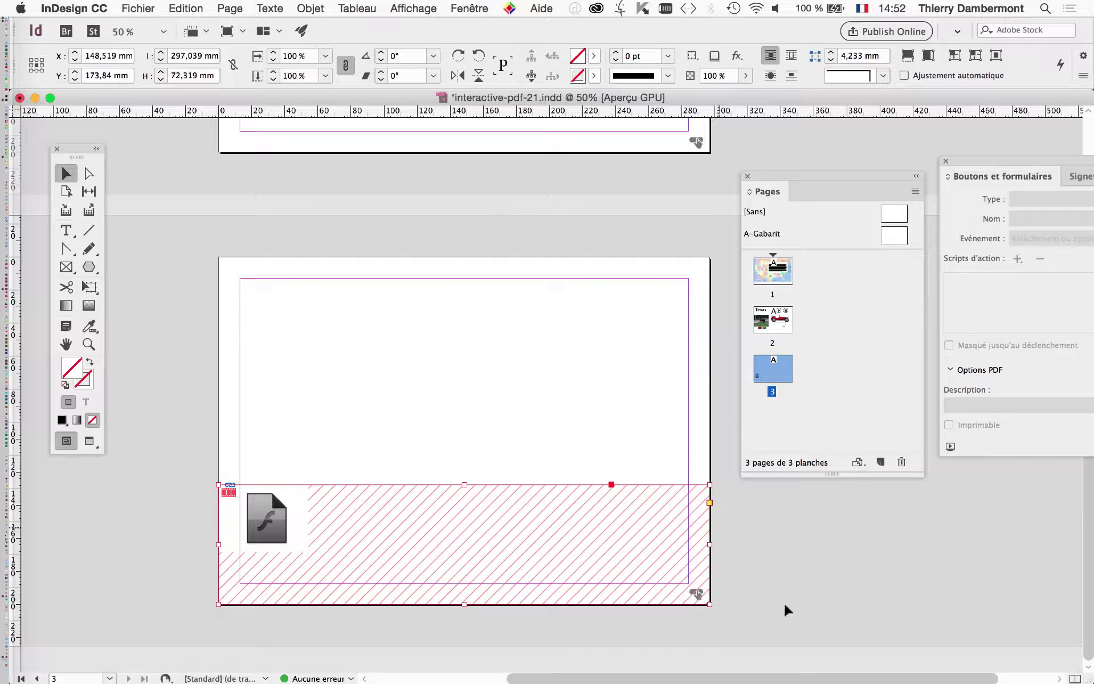
click(827, 588)
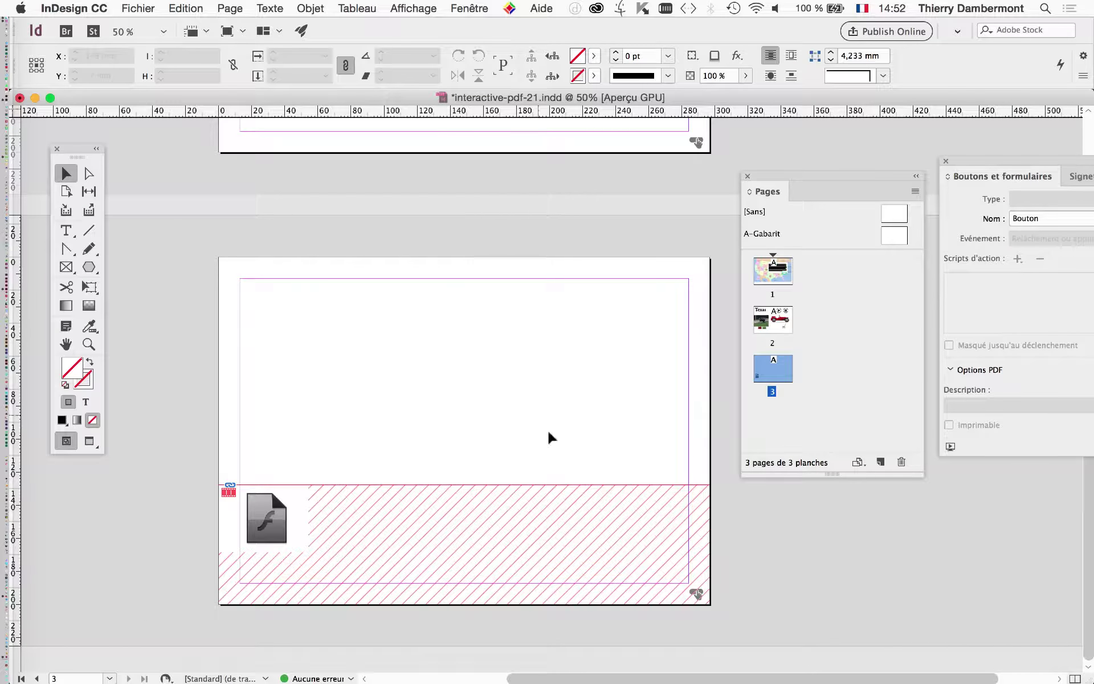
click(498, 525)
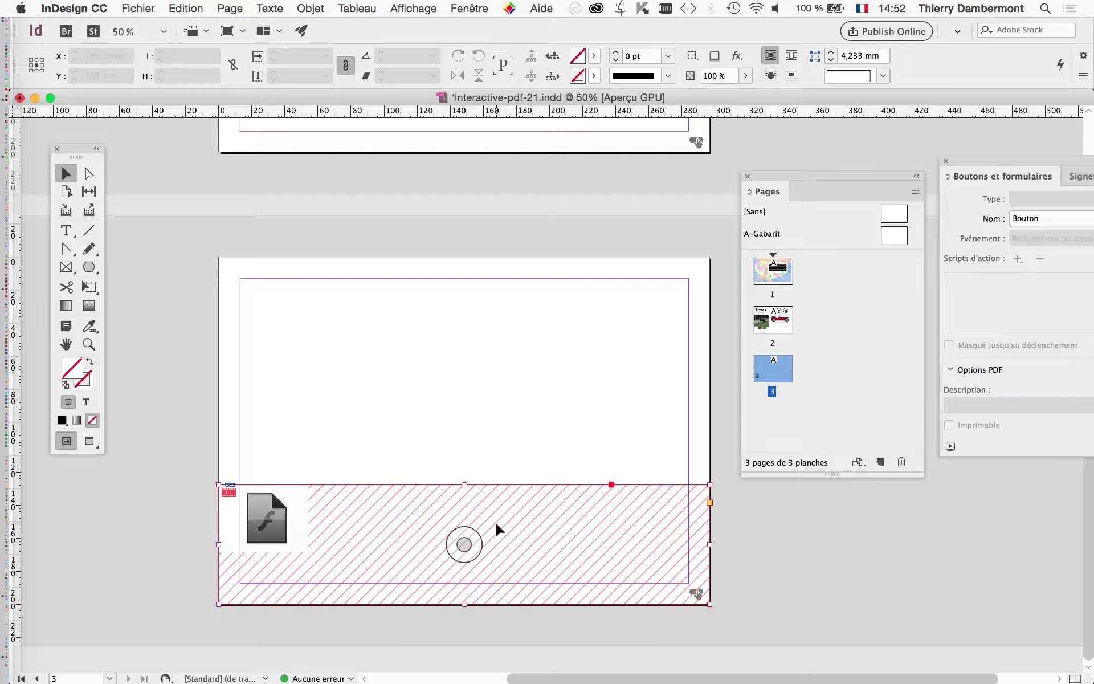
click(283, 234)
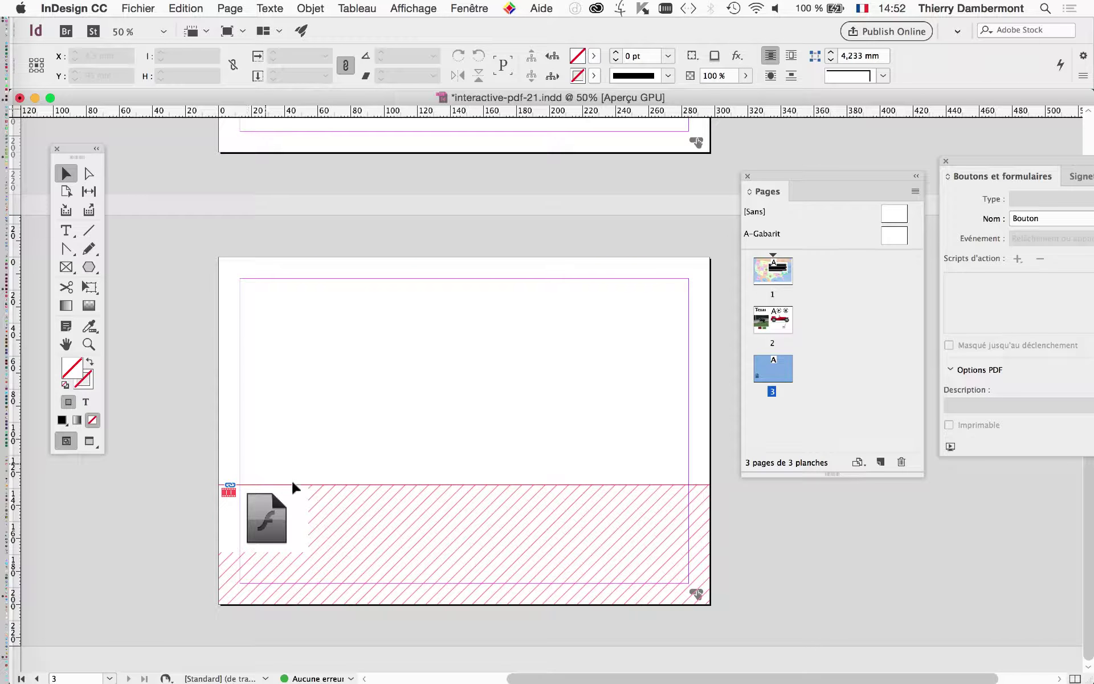
click(309, 496)
click(186, 419)
Step: Export the document in Adobe PDF (interactif) format as interactive-pdf-21.pdf in the folder docs PDF interactif jour 1, keeping the default export options
click(145, 4)
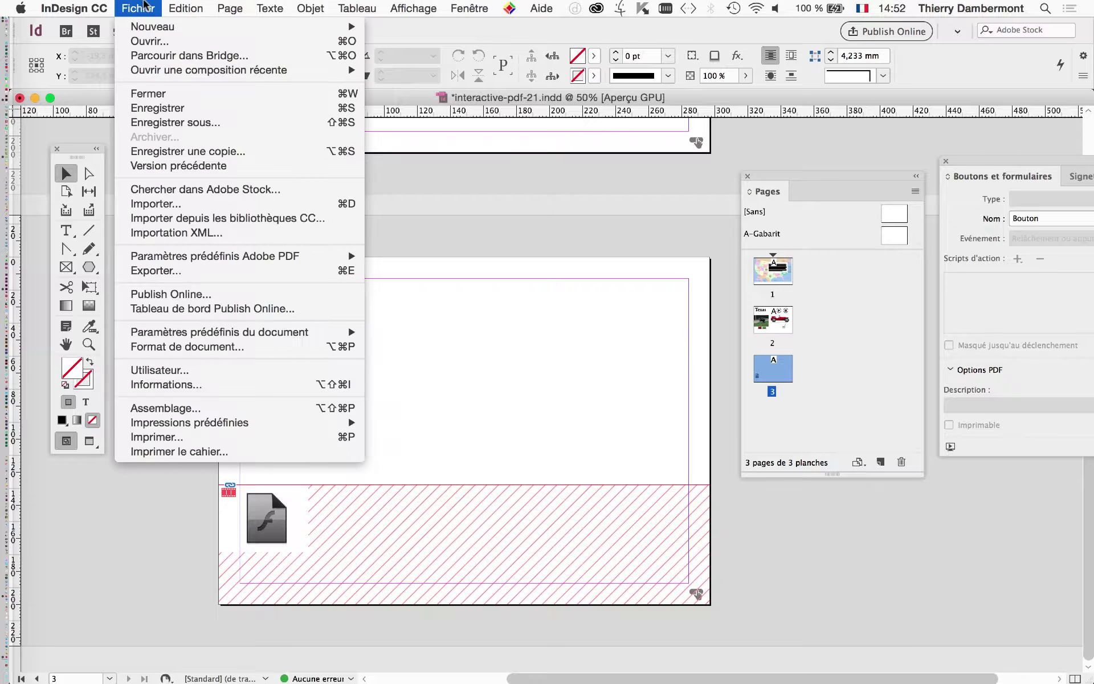
click(161, 275)
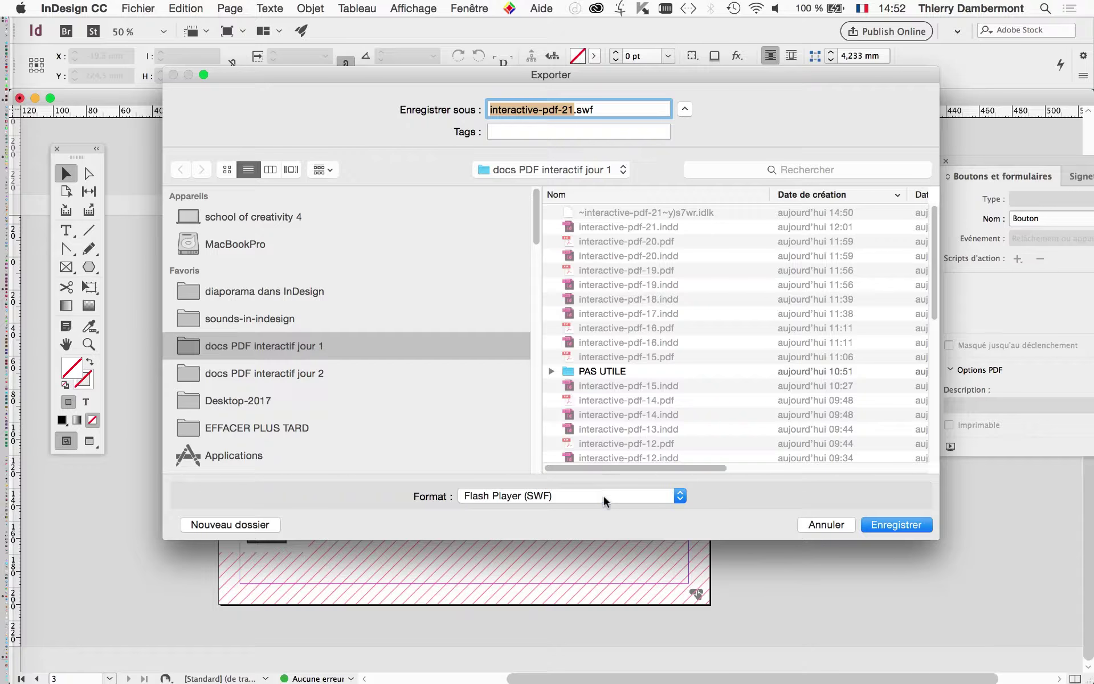
click(602, 494)
click(607, 411)
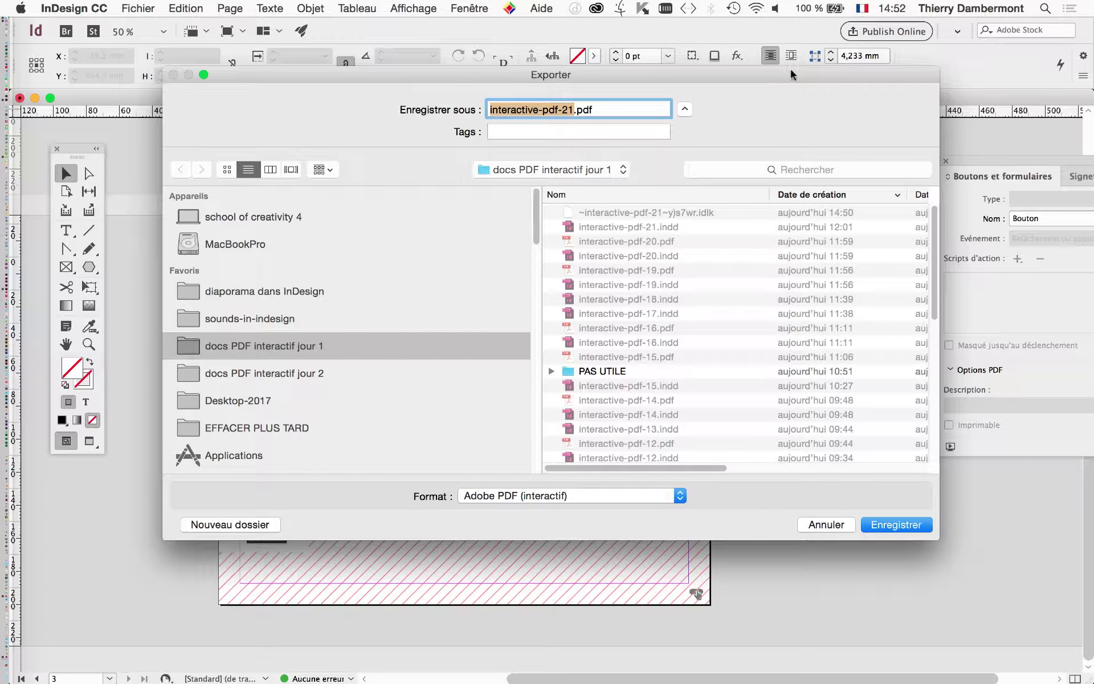
drag(791, 69, 599, 419)
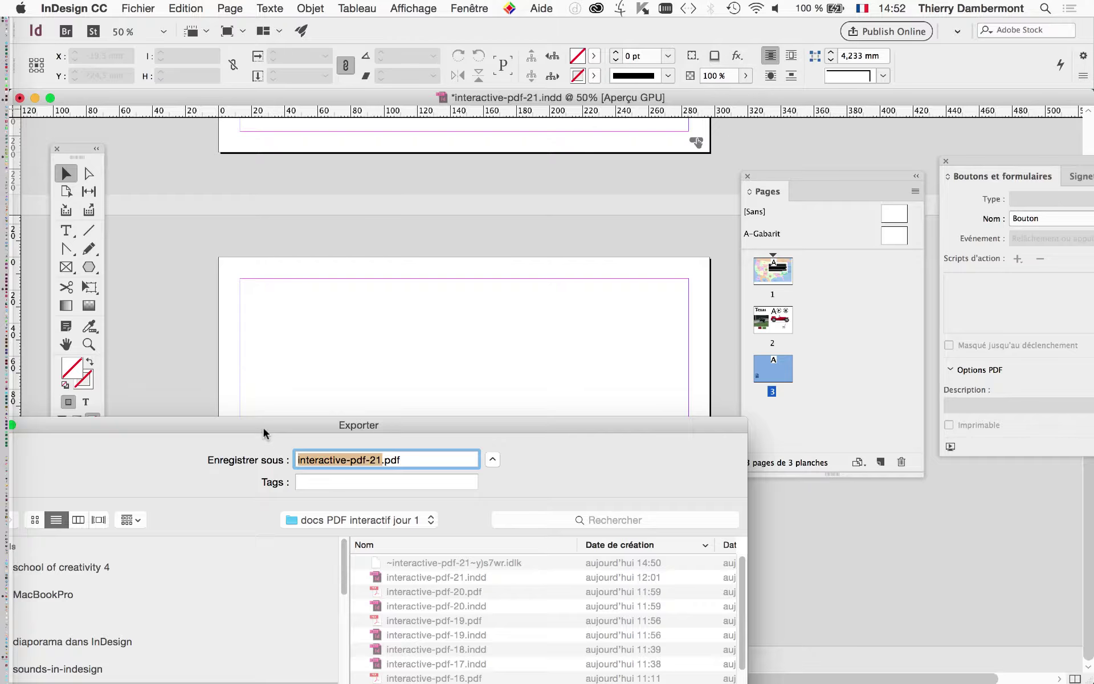
drag(264, 433, 492, 61)
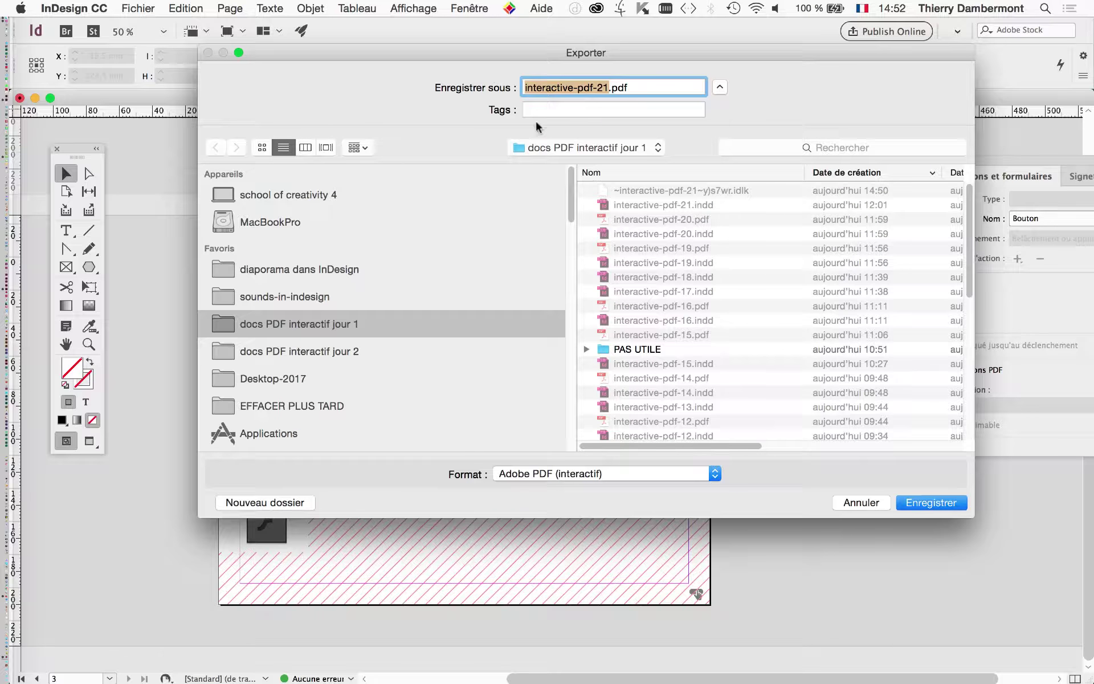
click(935, 502)
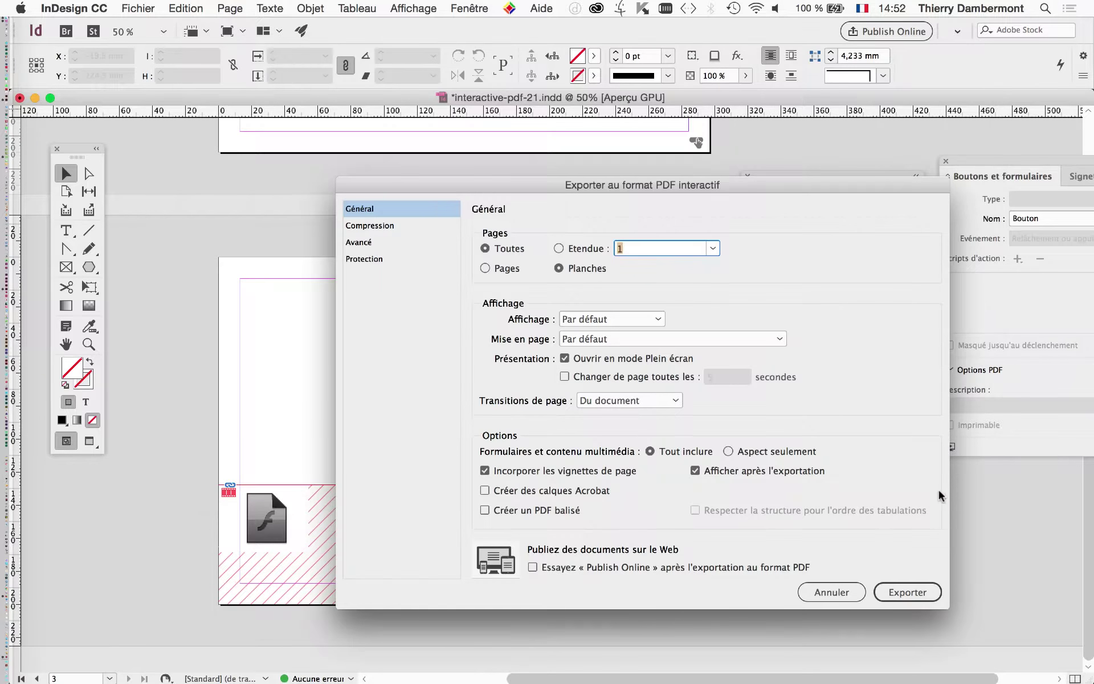
click(917, 591)
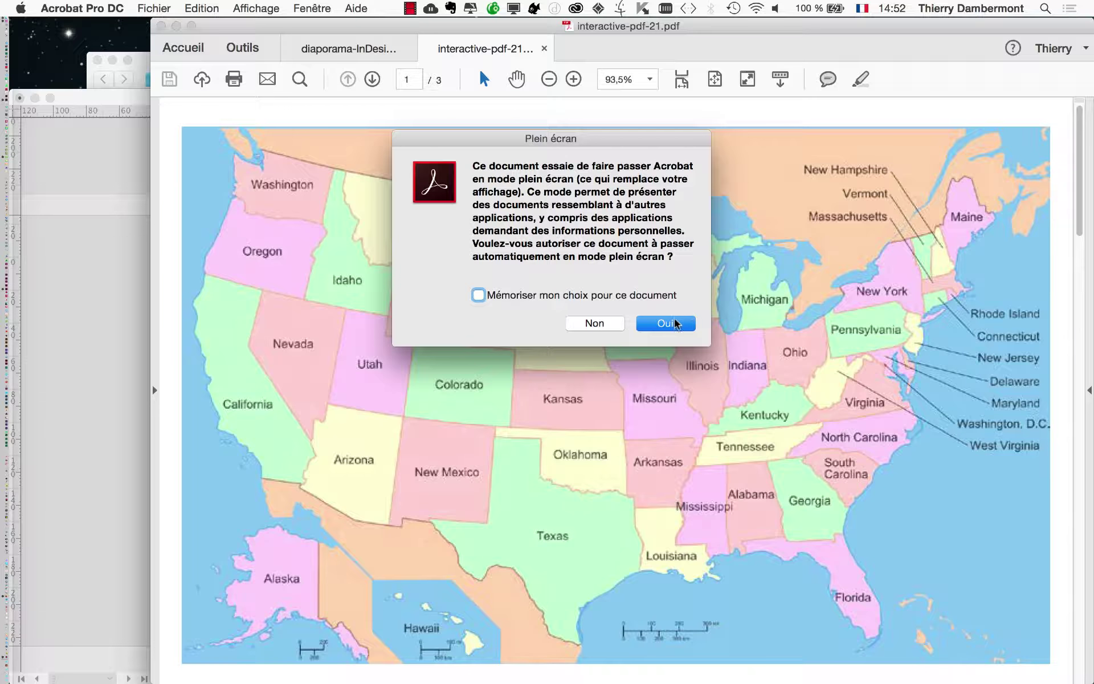
Step: View the exported PDF's pages in full-screen mode in Acrobat, close the open PDFs and return to the InDesign document
click(675, 322)
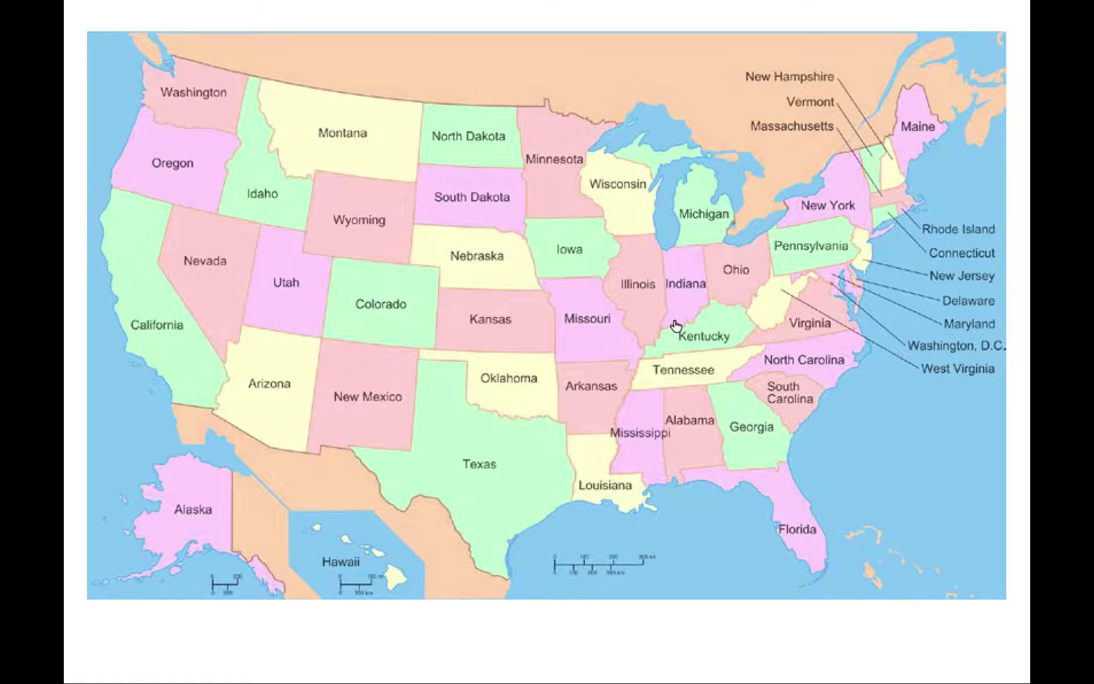
click(674, 326)
click(675, 325)
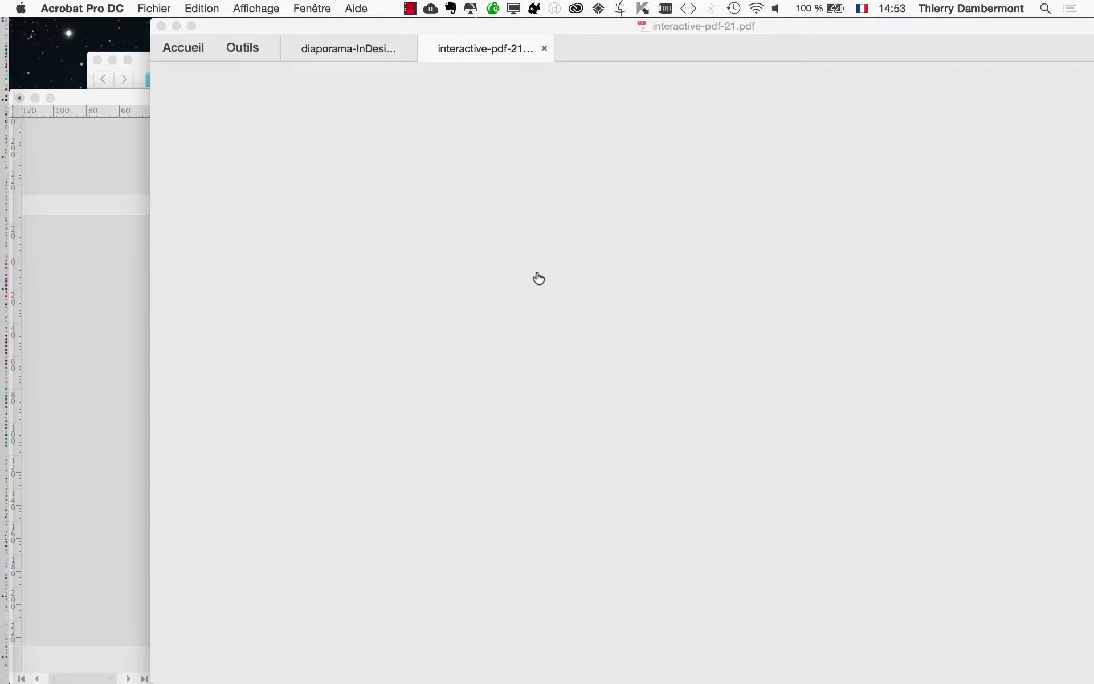
key(super+w)
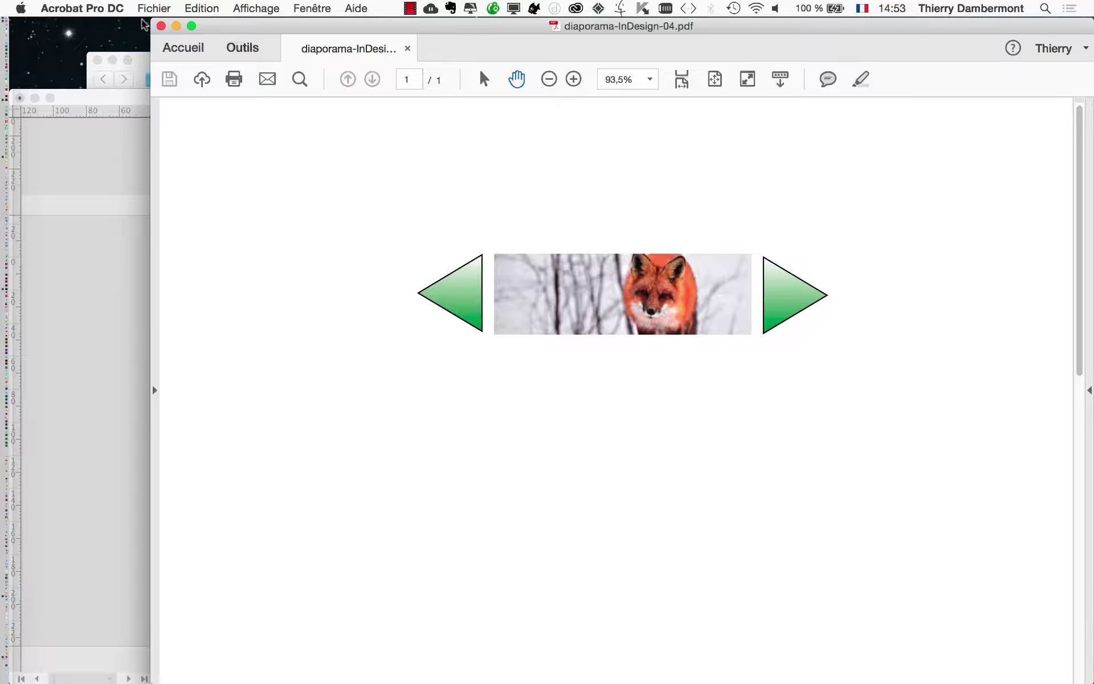
click(161, 26)
click(223, 219)
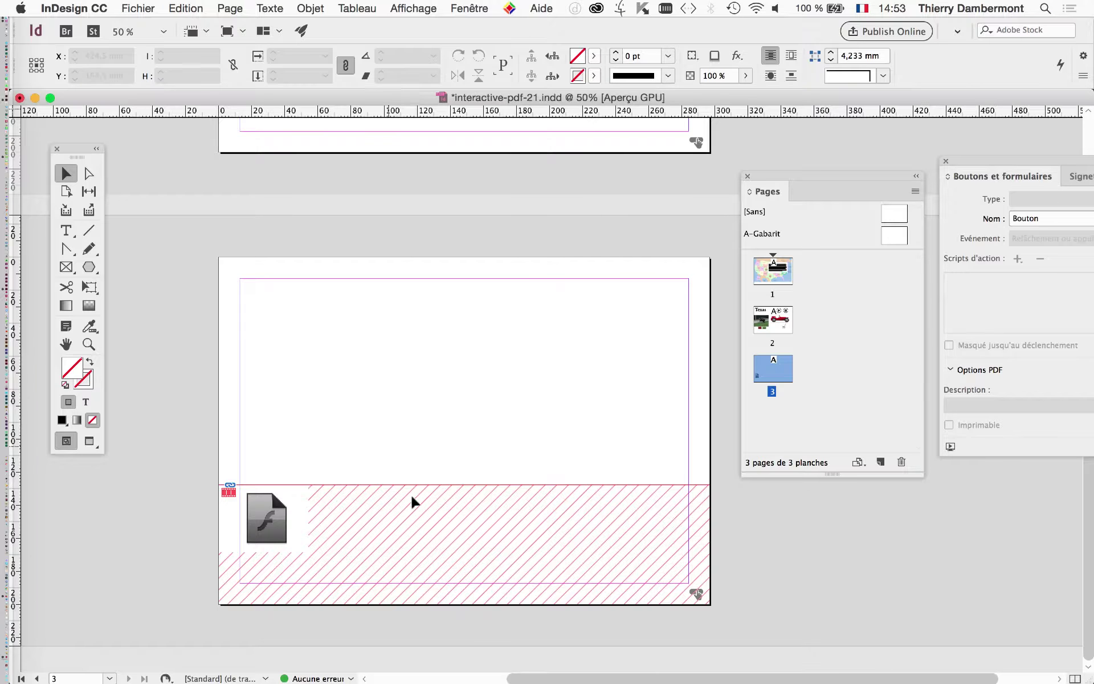
Step: Select the SWF slideshow frame on page 3 and display its multimedia settings
click(428, 524)
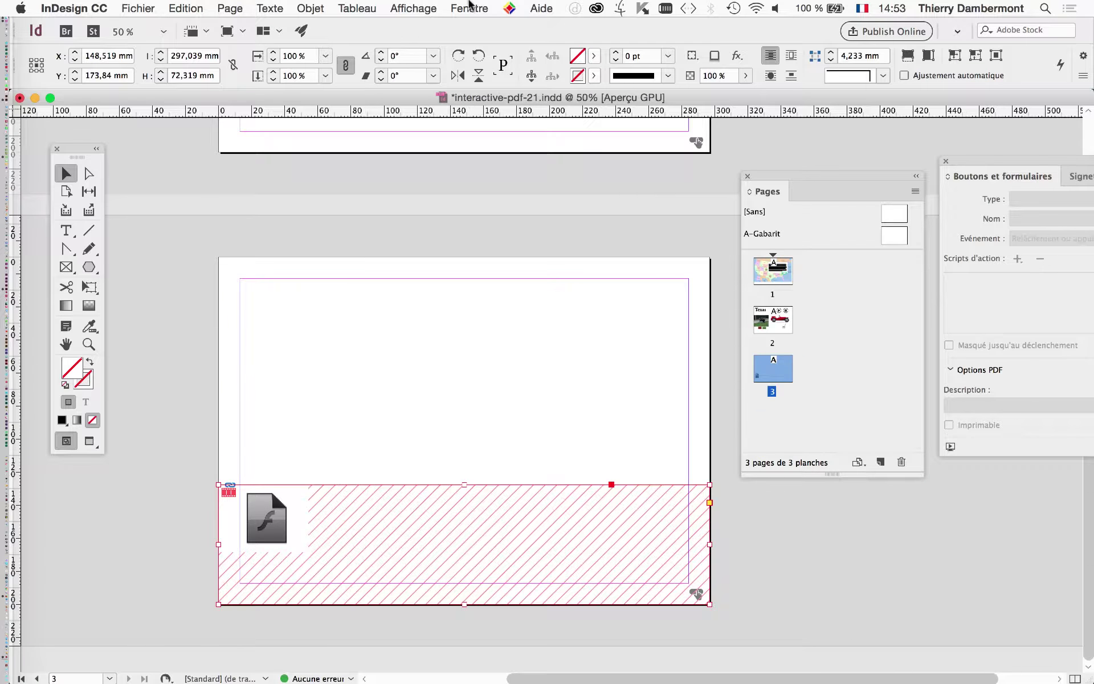
click(469, 7)
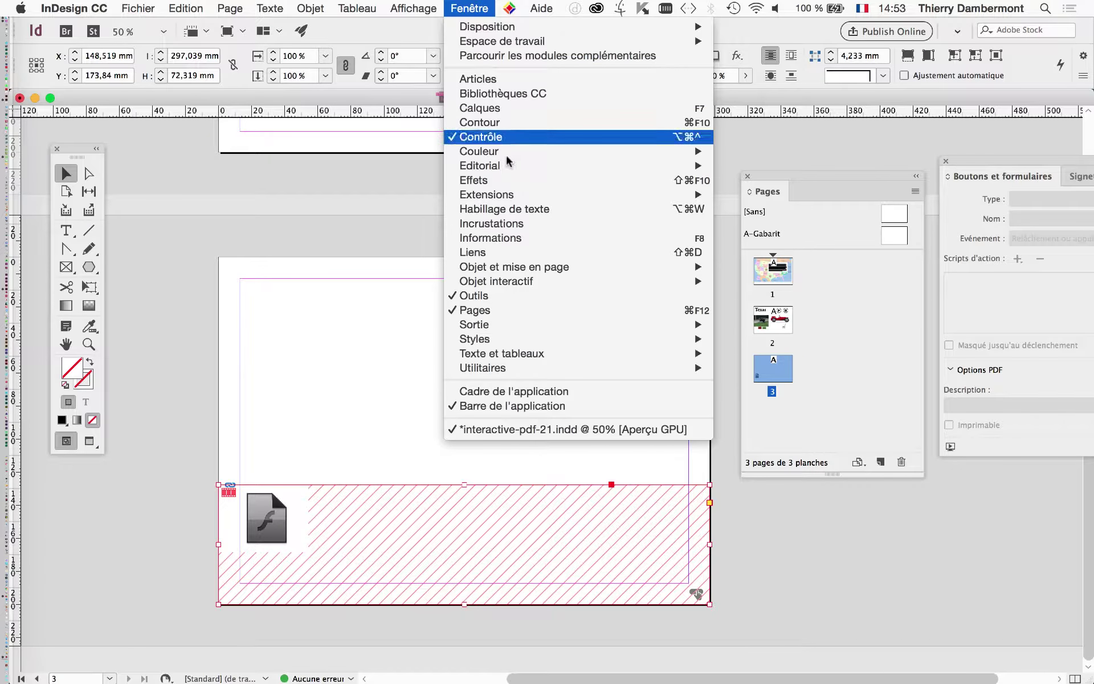
mouse_move(521, 283)
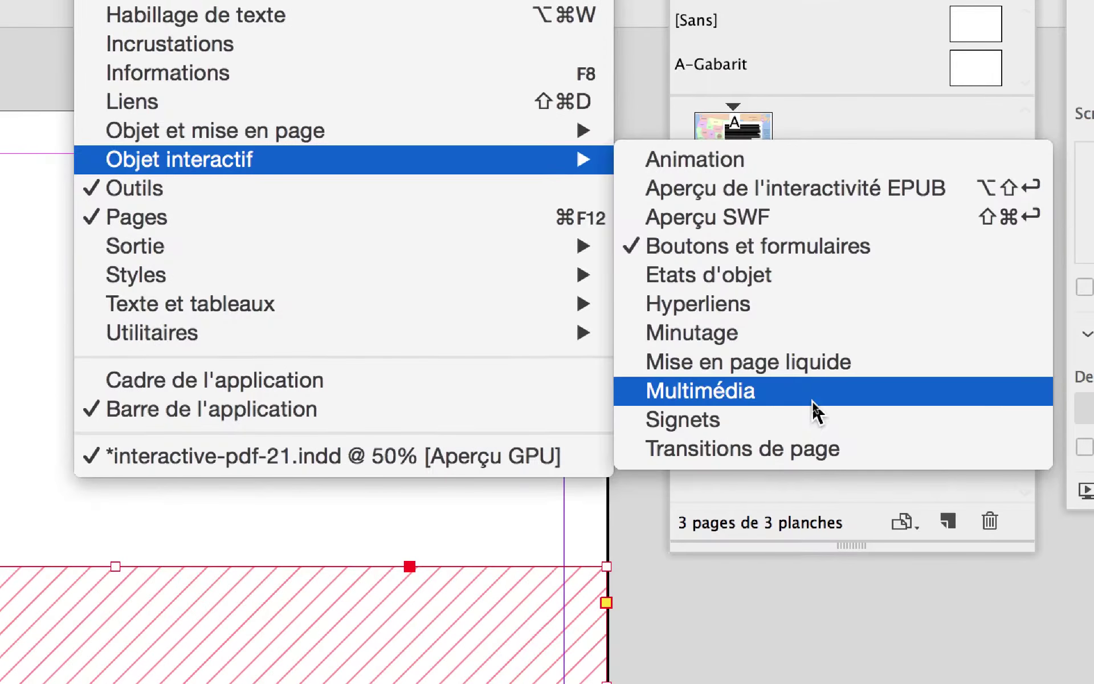
click(814, 404)
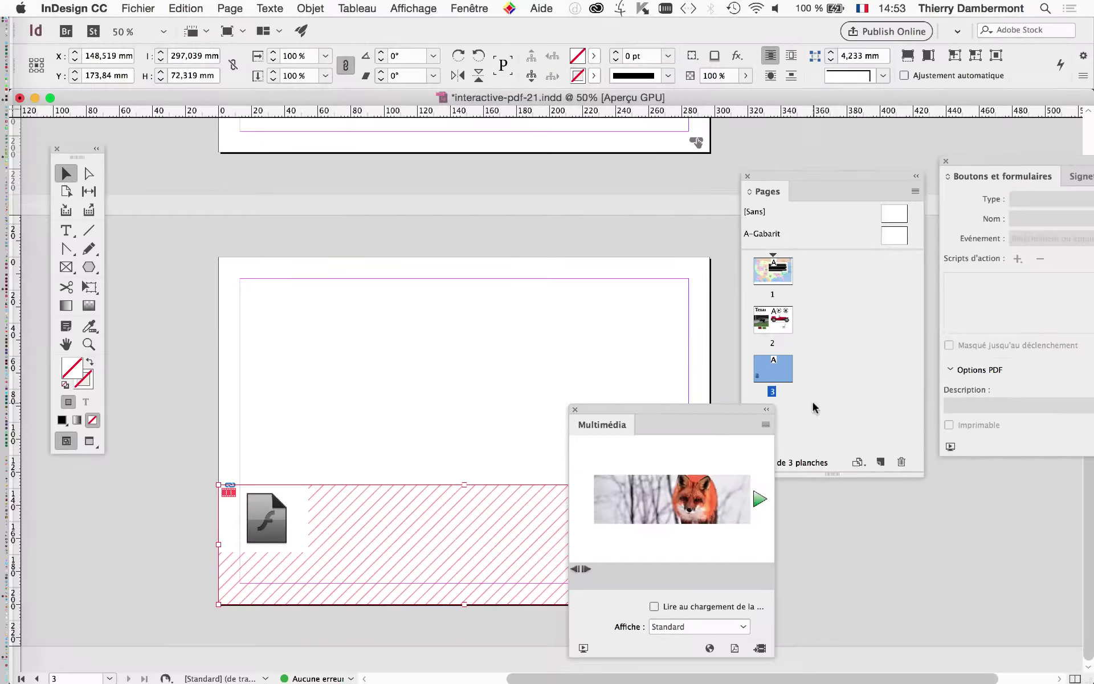
drag(641, 404, 385, 183)
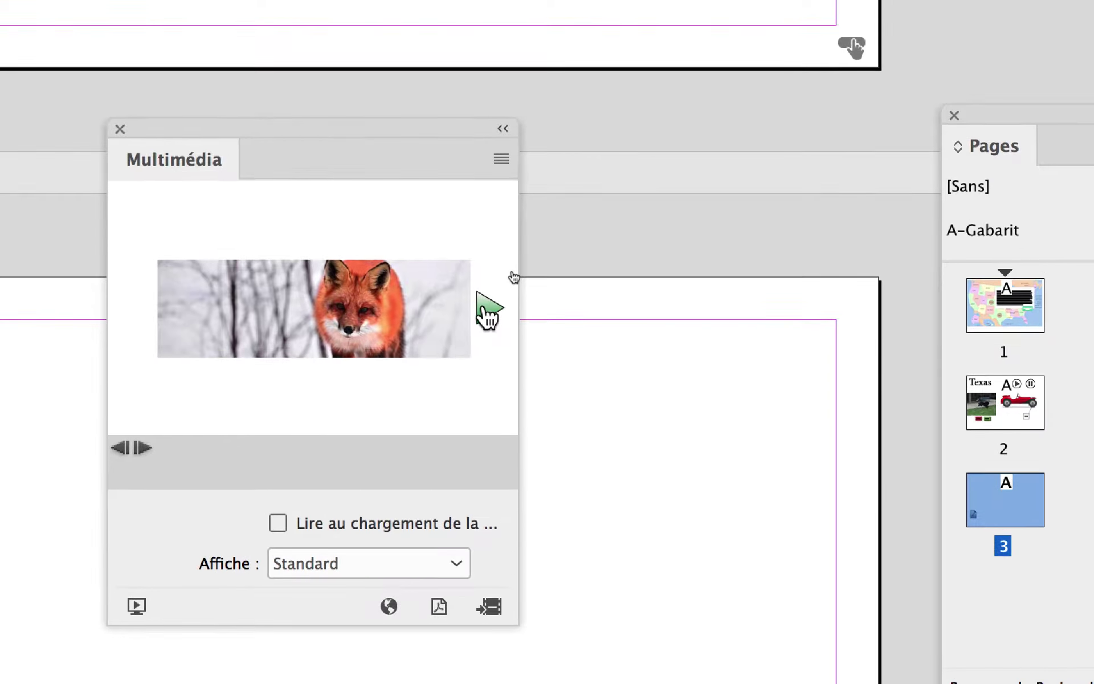
Step: Browse forward and backward through the slideshow's images in the multimedia preview
click(605, 162)
click(605, 162)
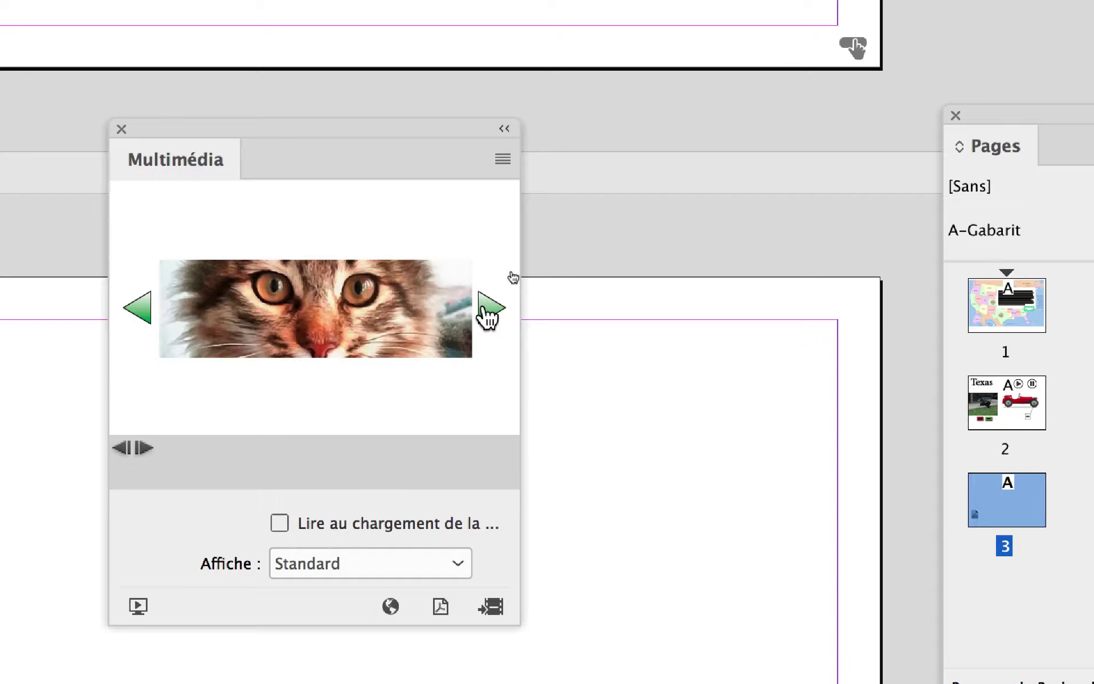
click(487, 311)
click(487, 310)
click(138, 308)
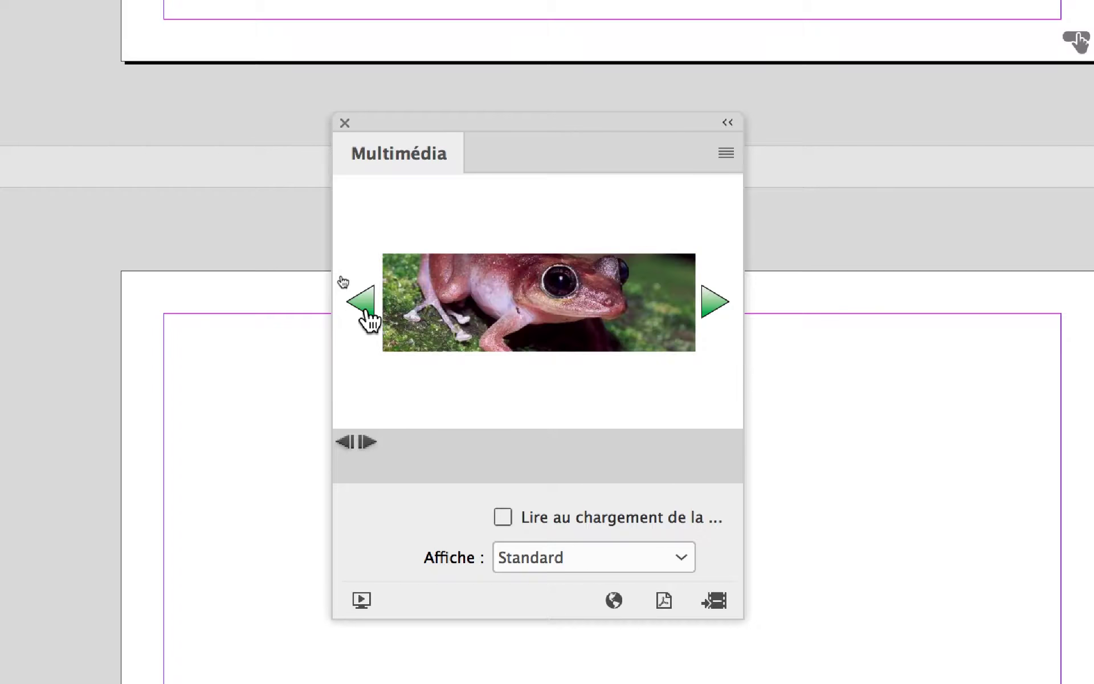
click(364, 312)
click(364, 312)
click(365, 312)
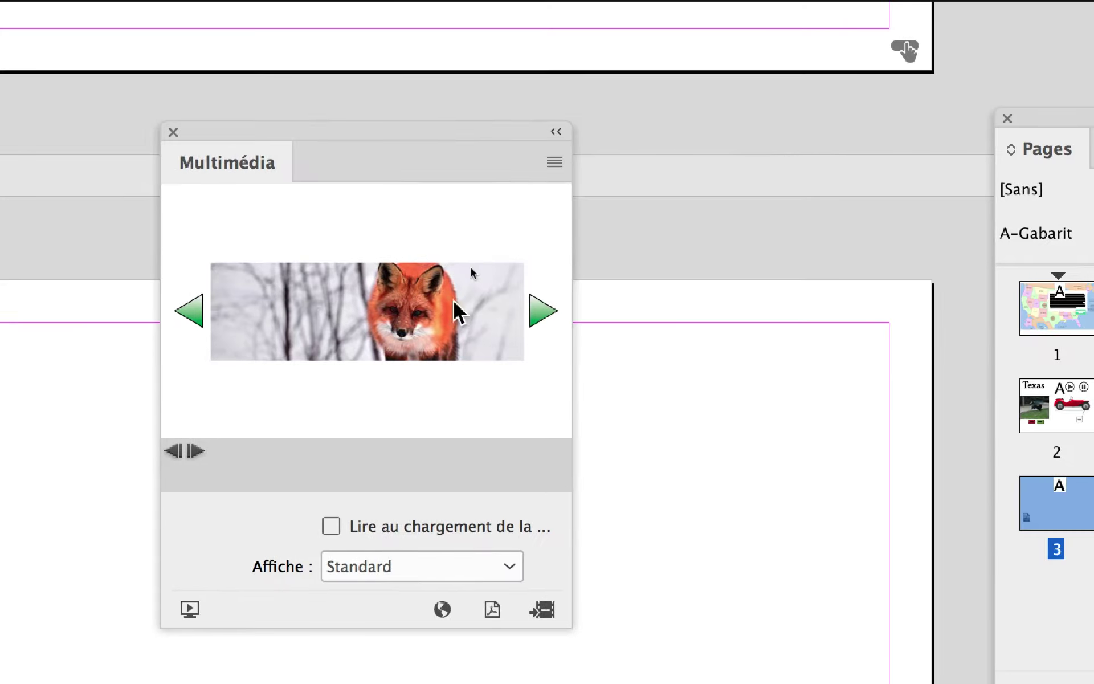
click(713, 308)
click(487, 311)
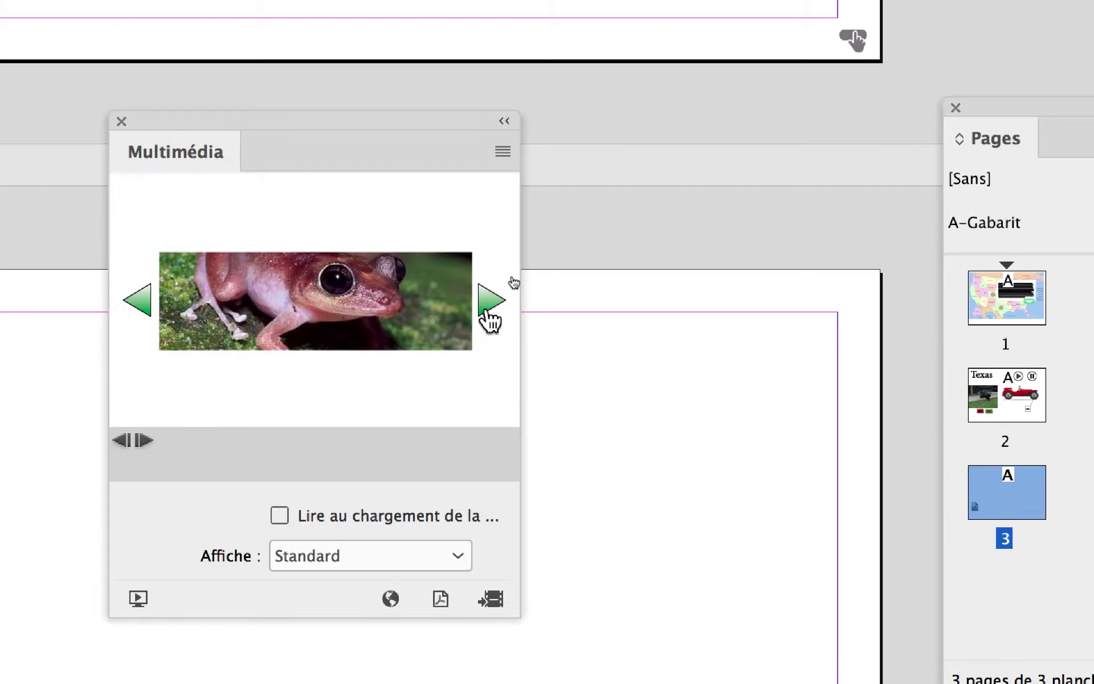
click(487, 310)
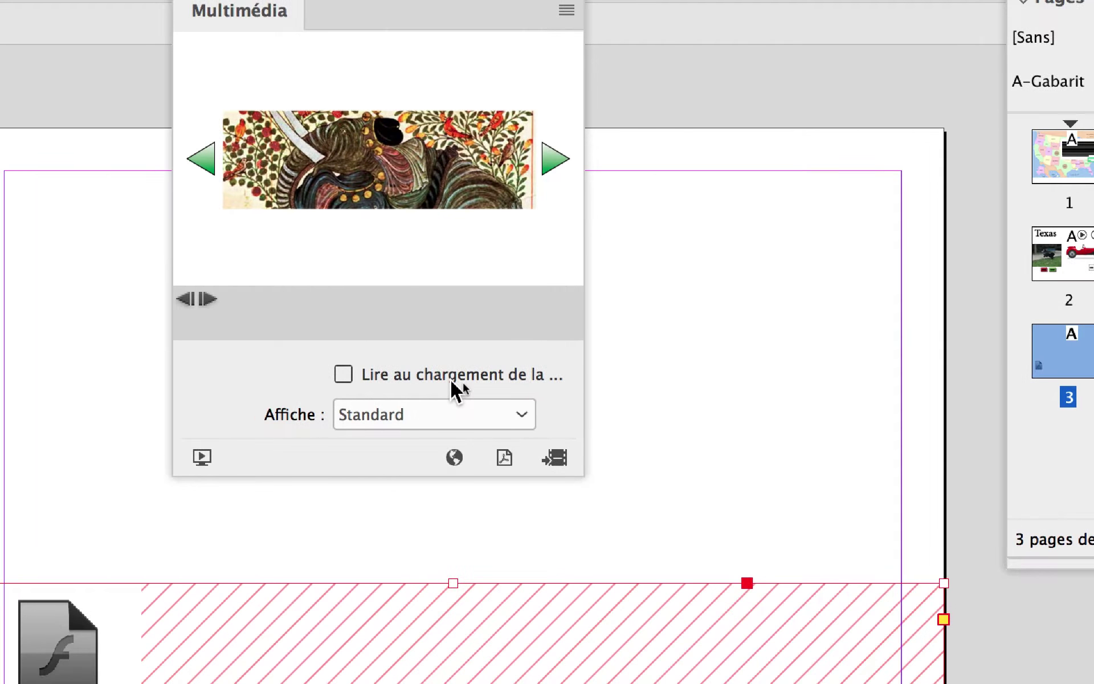
Step: Set the SWF slideshow to play when its page loads and save the document
click(450, 379)
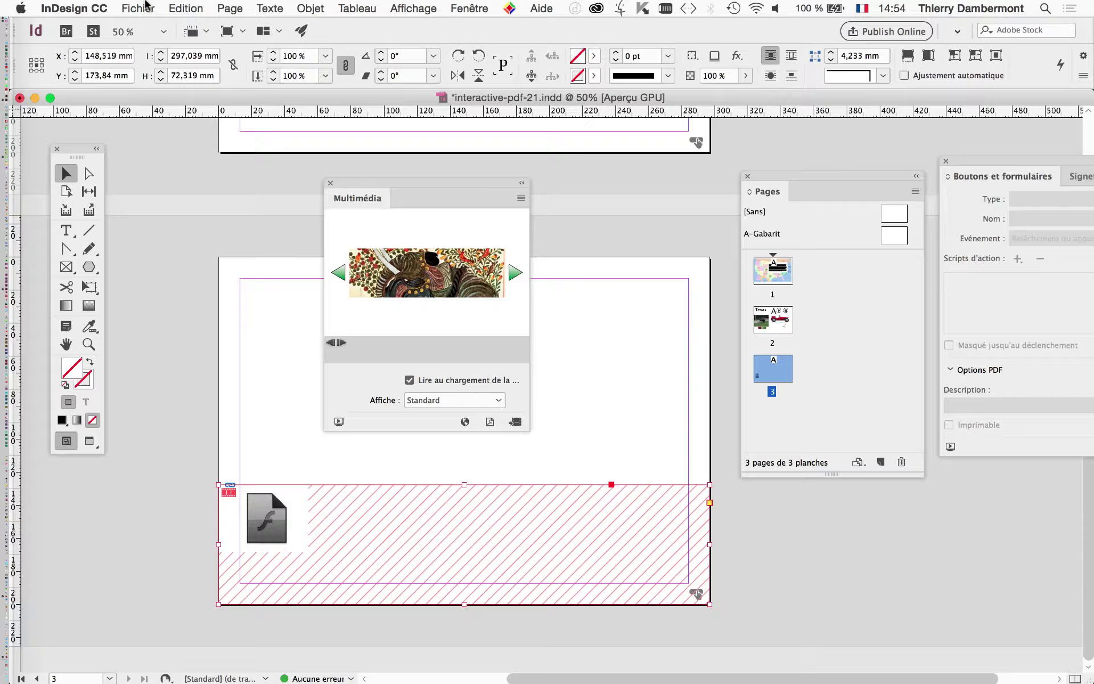
click(138, 8)
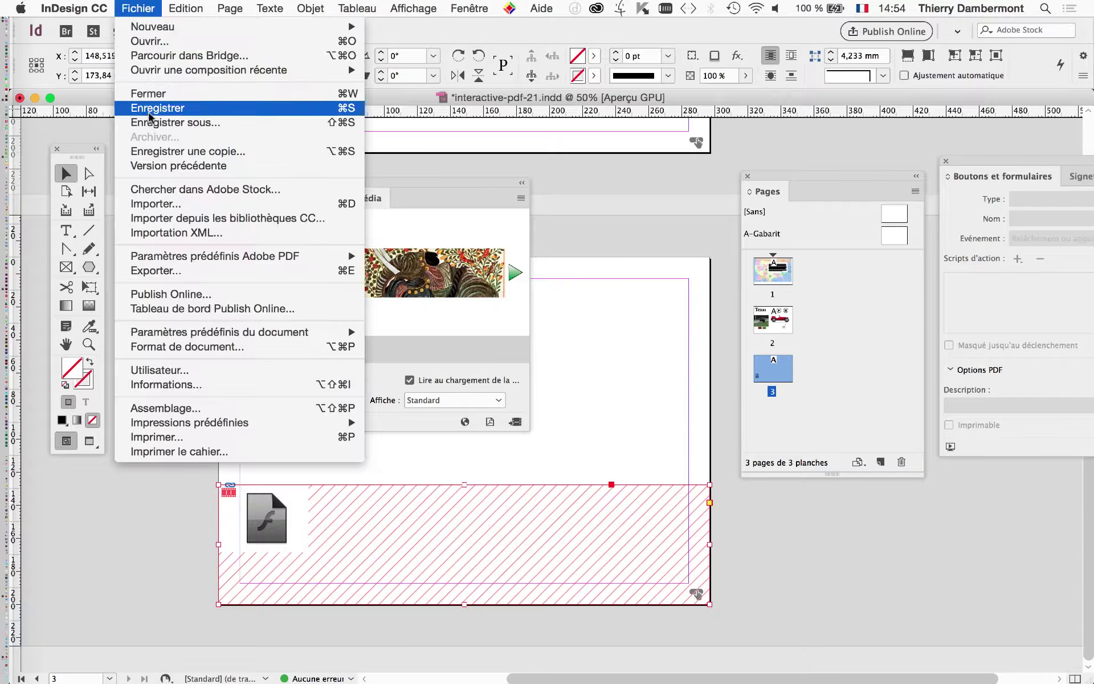
click(150, 117)
Step: Export the saved document again as an interactive PDF, replacing the existing interactive-pdf-21.pdf
click(138, 8)
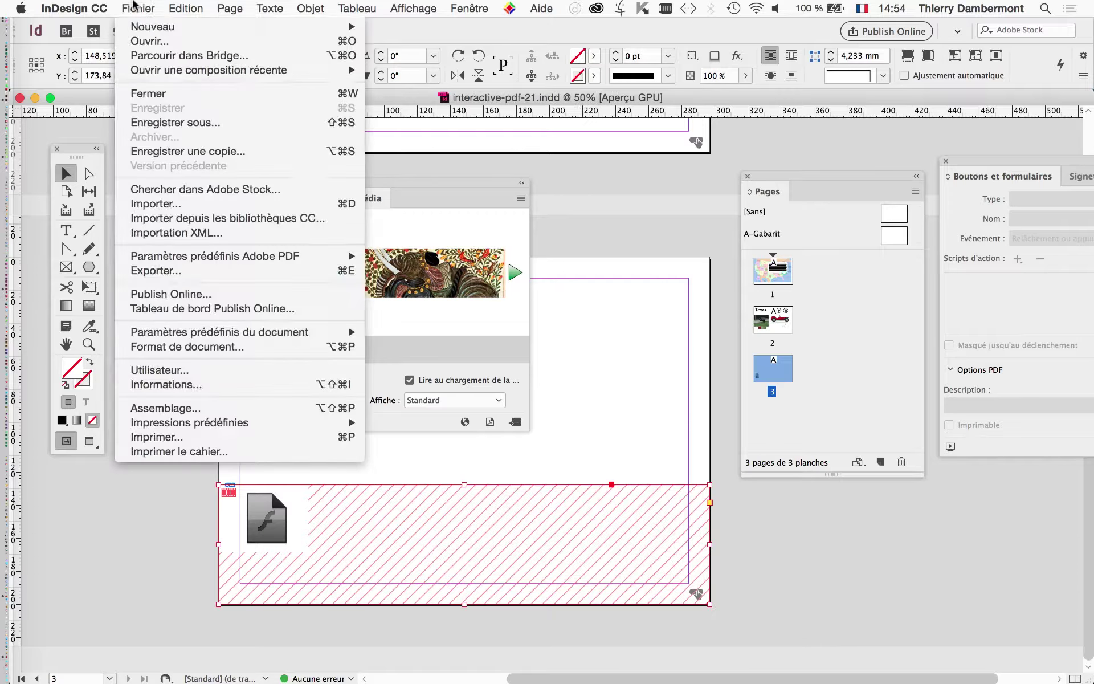
click(189, 270)
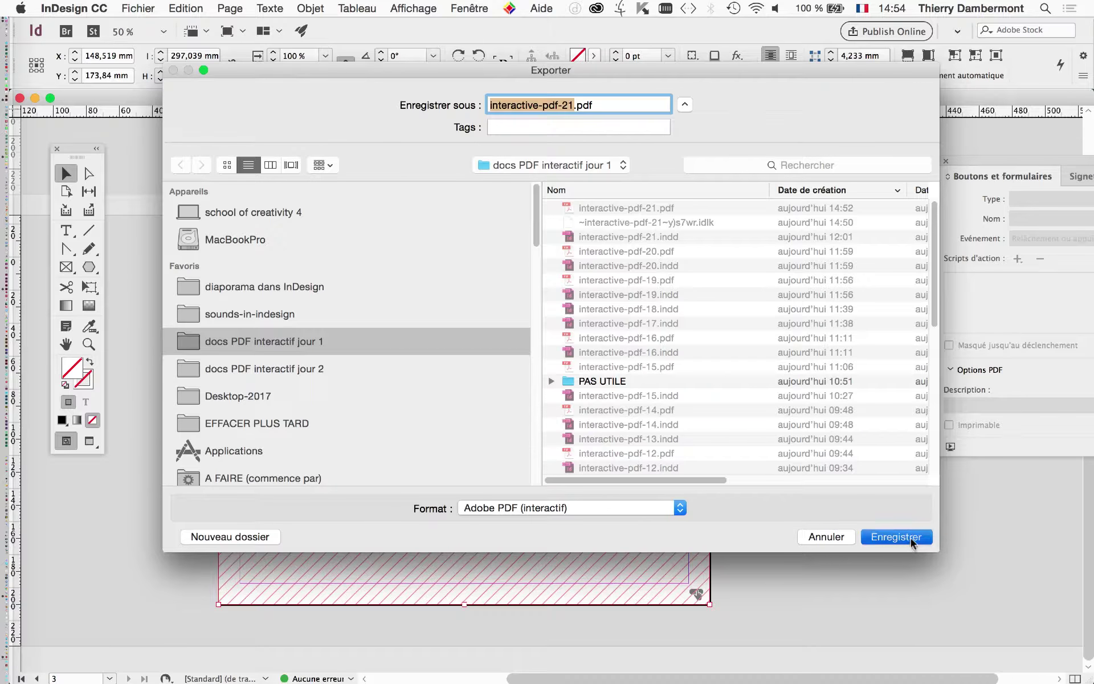
click(911, 540)
click(674, 173)
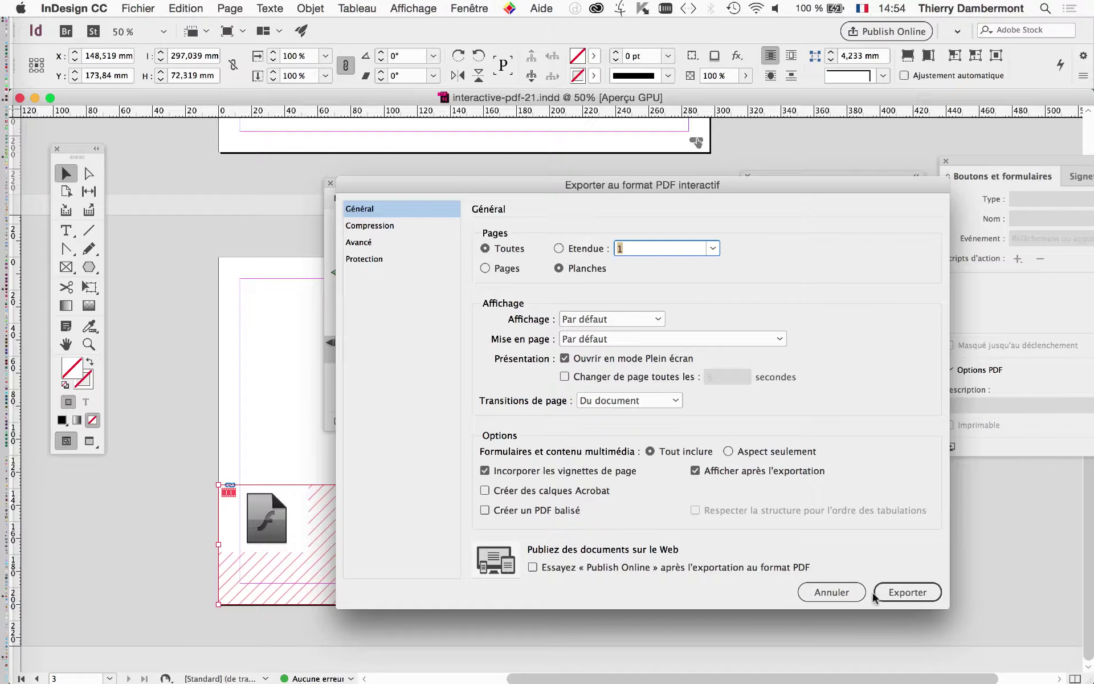
click(905, 592)
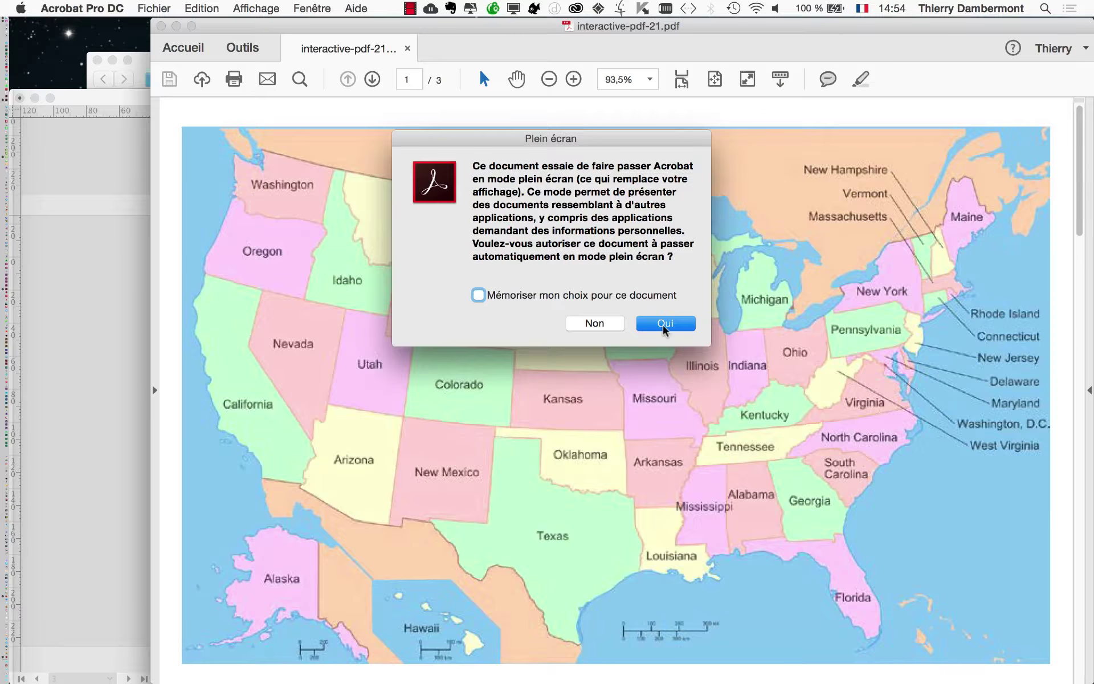
Step: Check the slideshow on page 3 of the re-exported PDF in full-screen mode, close the PDF and return to InDesign
click(664, 325)
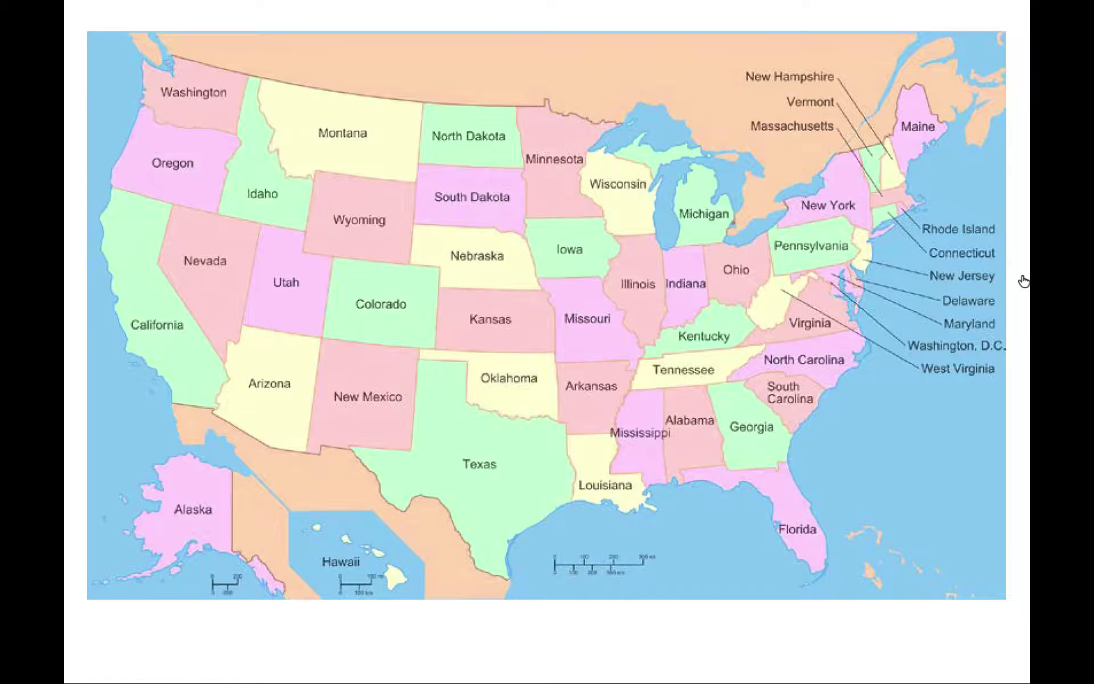
click(642, 453)
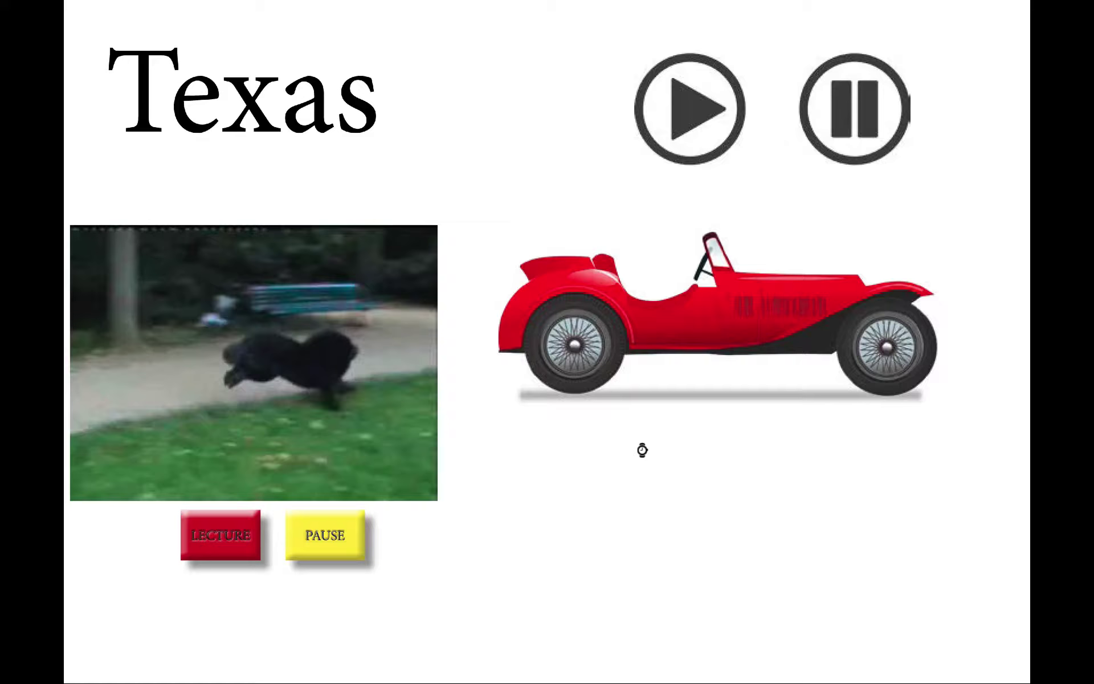
click(642, 452)
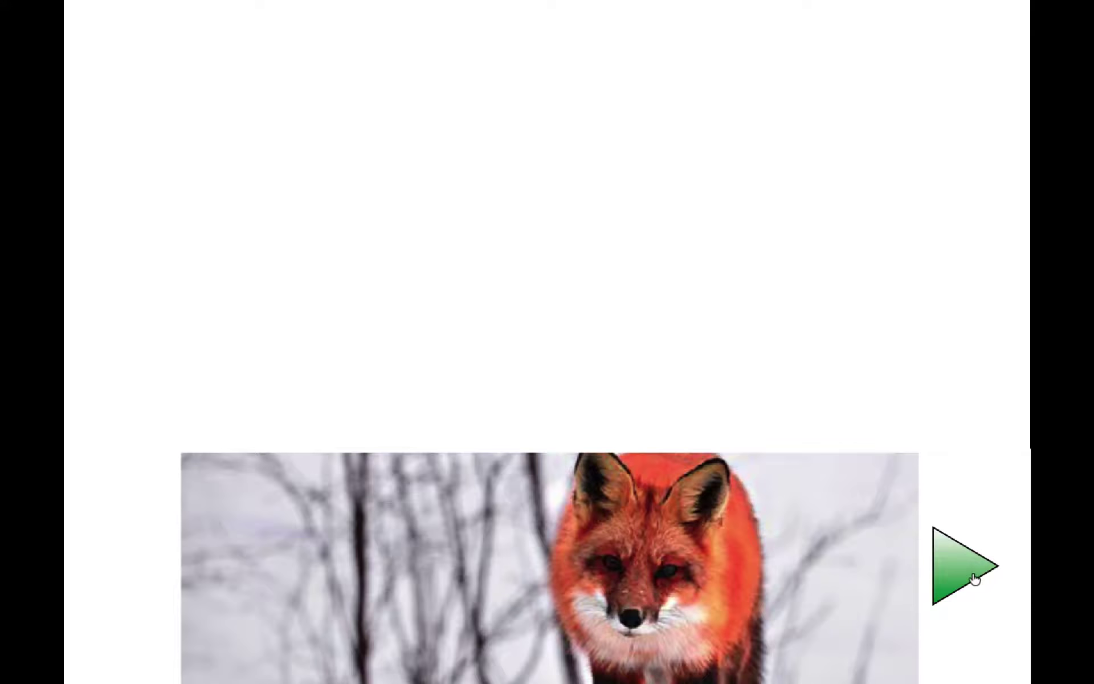
key(Escape)
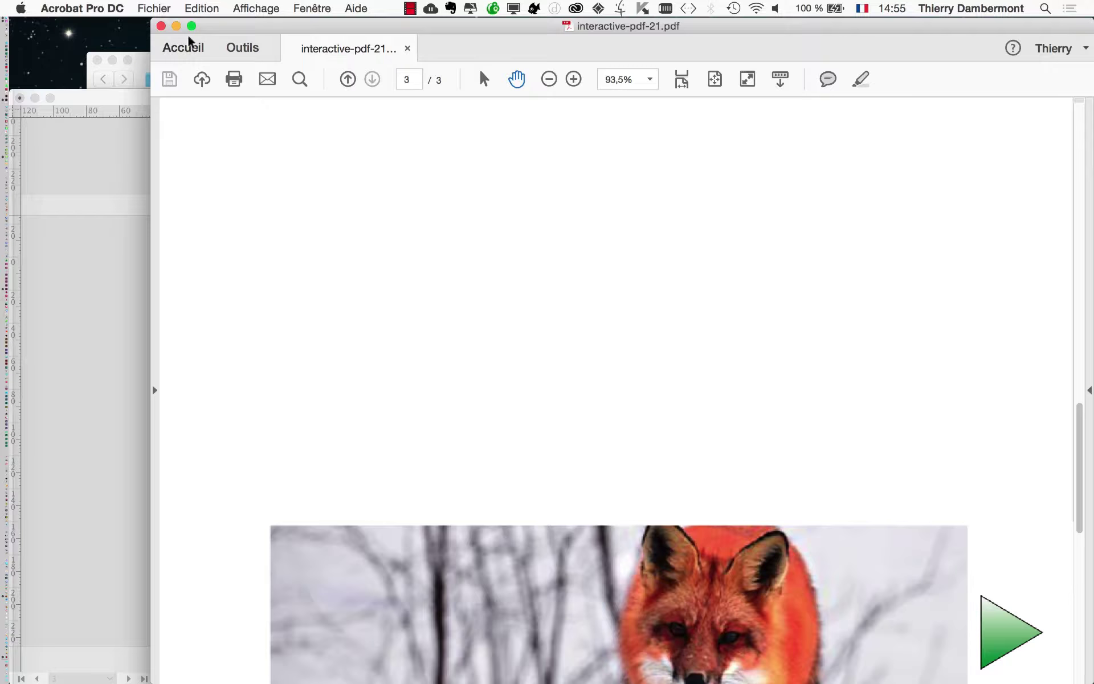
click(161, 26)
click(147, 96)
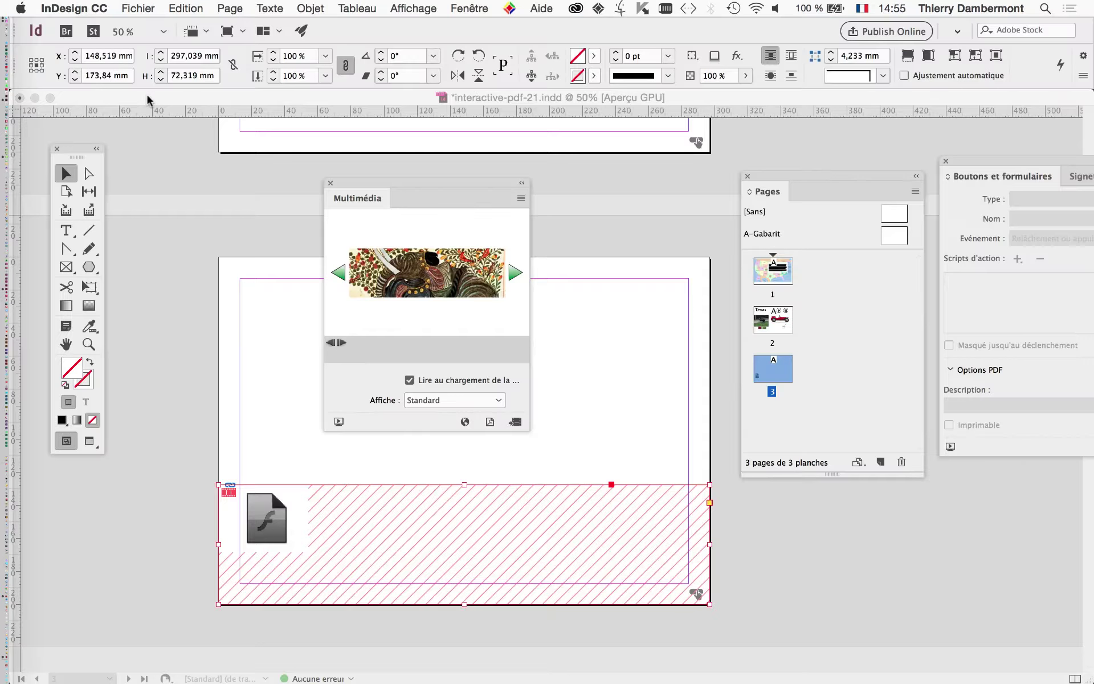
Step: Try the slideshow frame slightly higher on page 3 and restore it to the page's bottom edge
drag(405, 555, 405, 539)
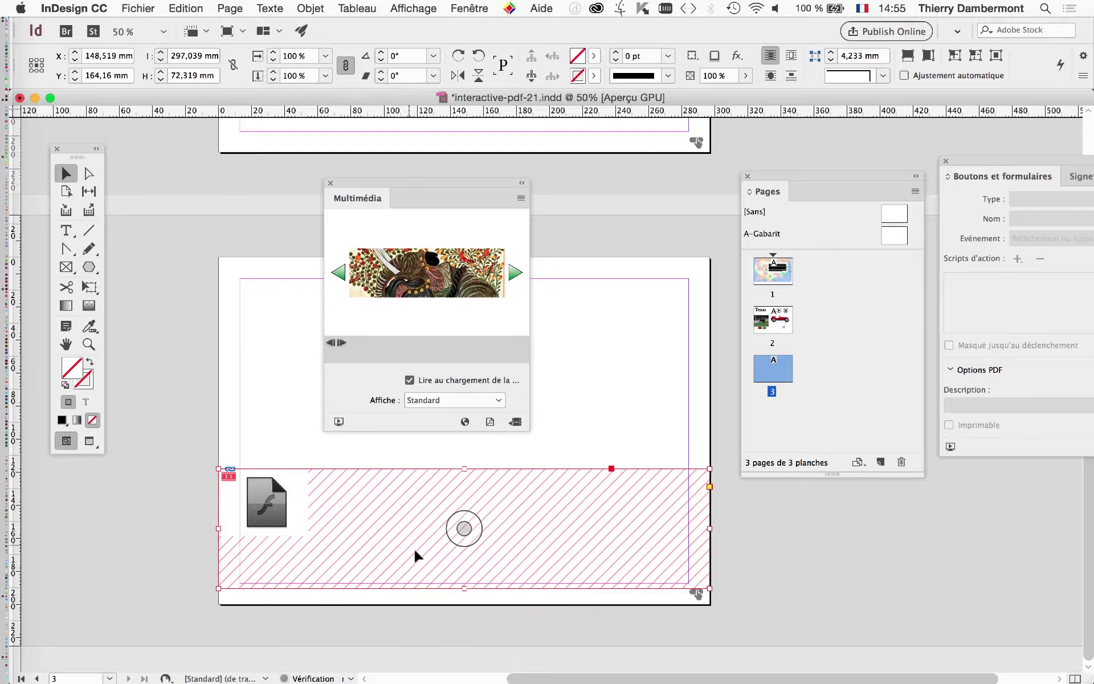
mouse_move(664, 557)
mouse_down()
mouse_move(660, 531)
mouse_move(659, 558)
mouse_up()
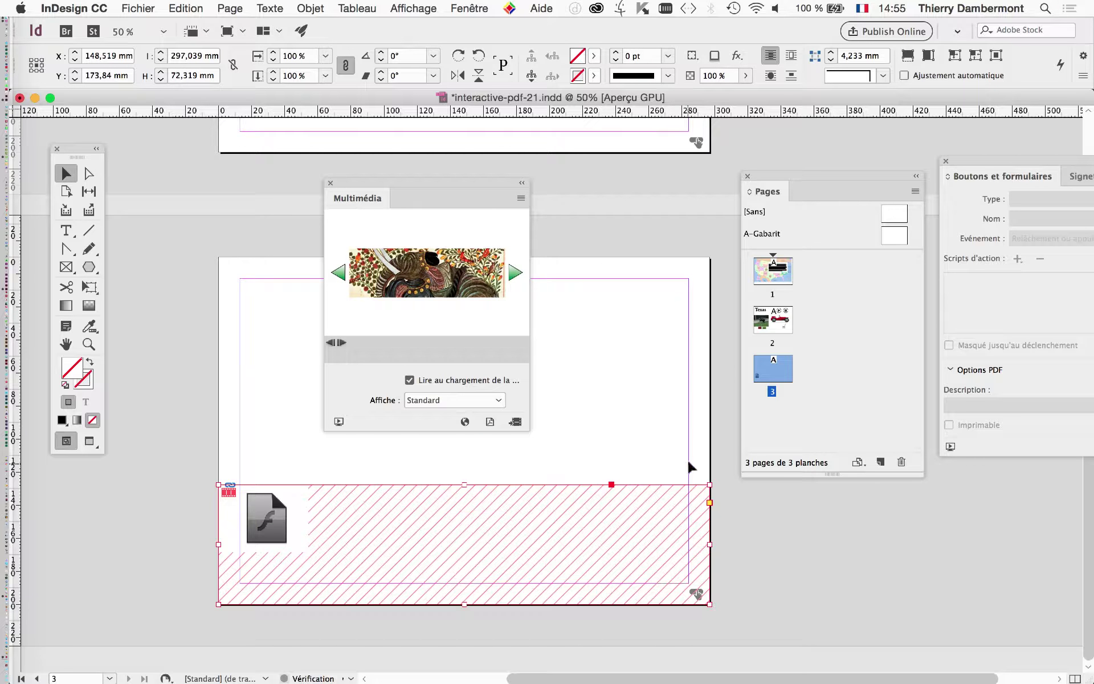
drag(377, 179, 265, 147)
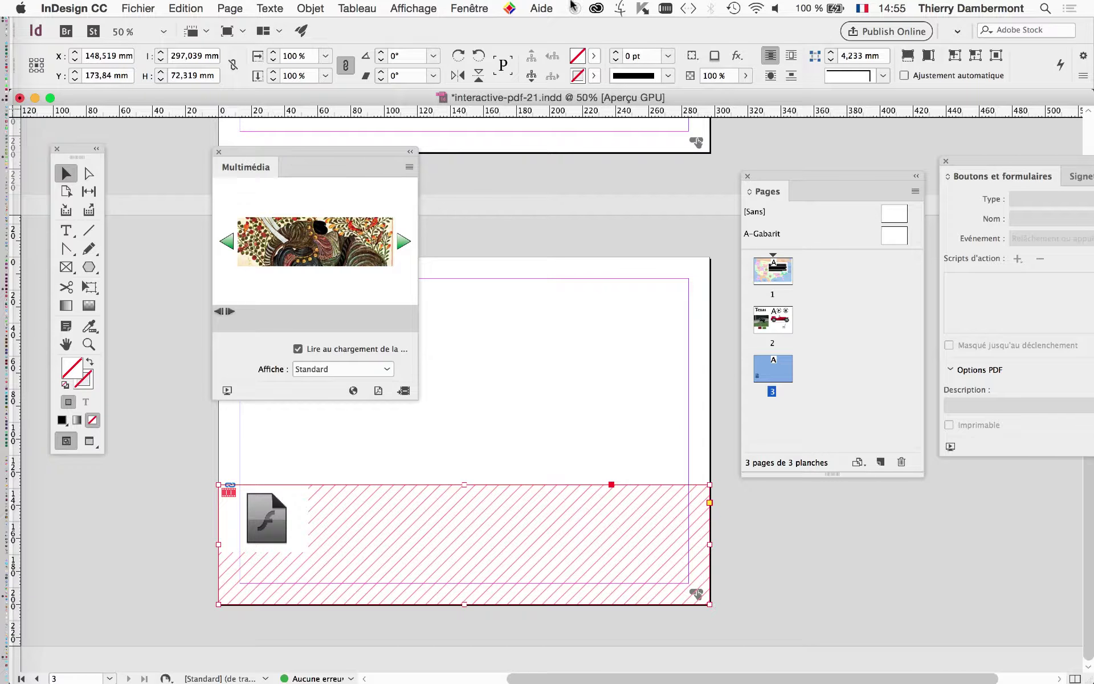
Step: Bring up the document's layers and hide the "empecher le passage a la page suivante" layer
click(469, 8)
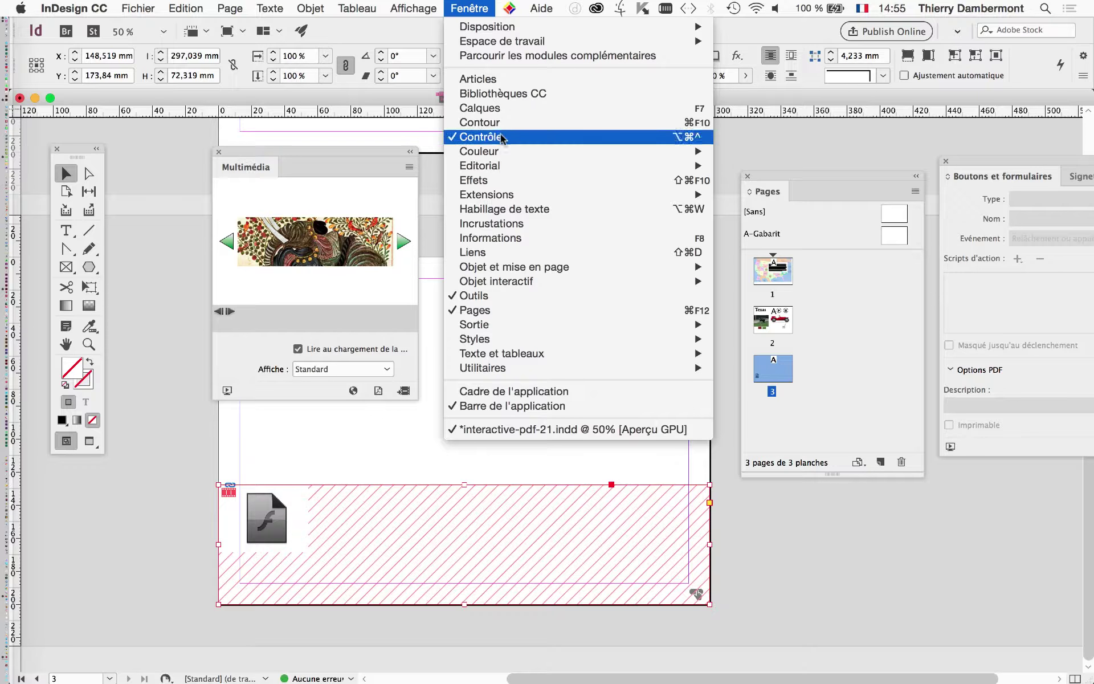
click(497, 110)
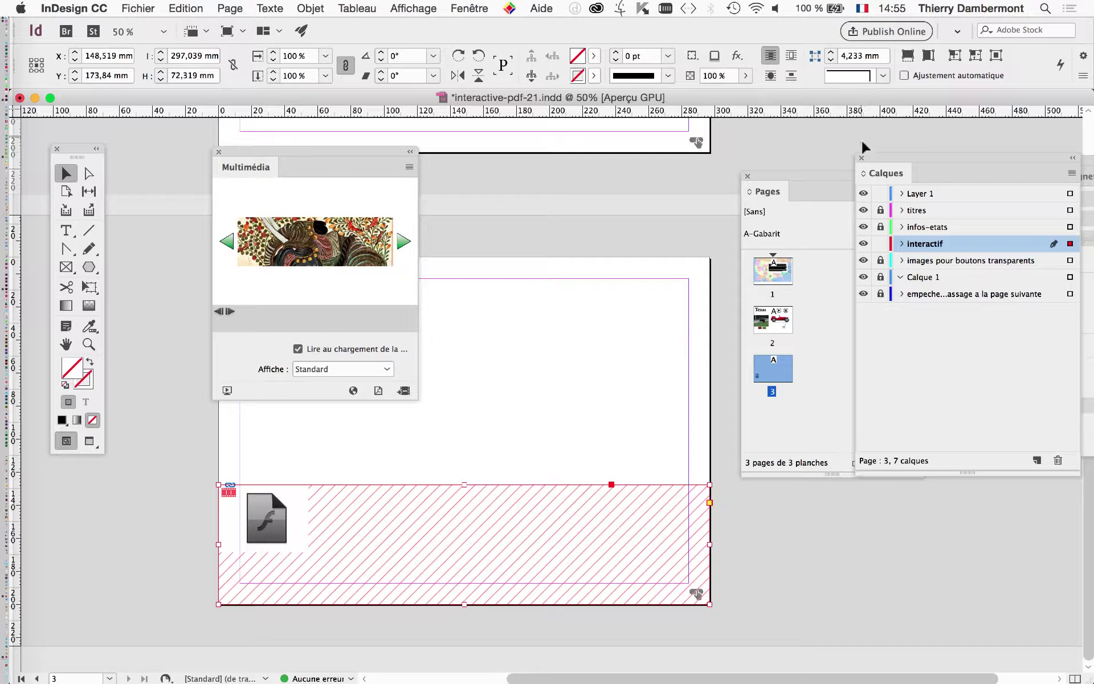
drag(880, 163, 593, 165)
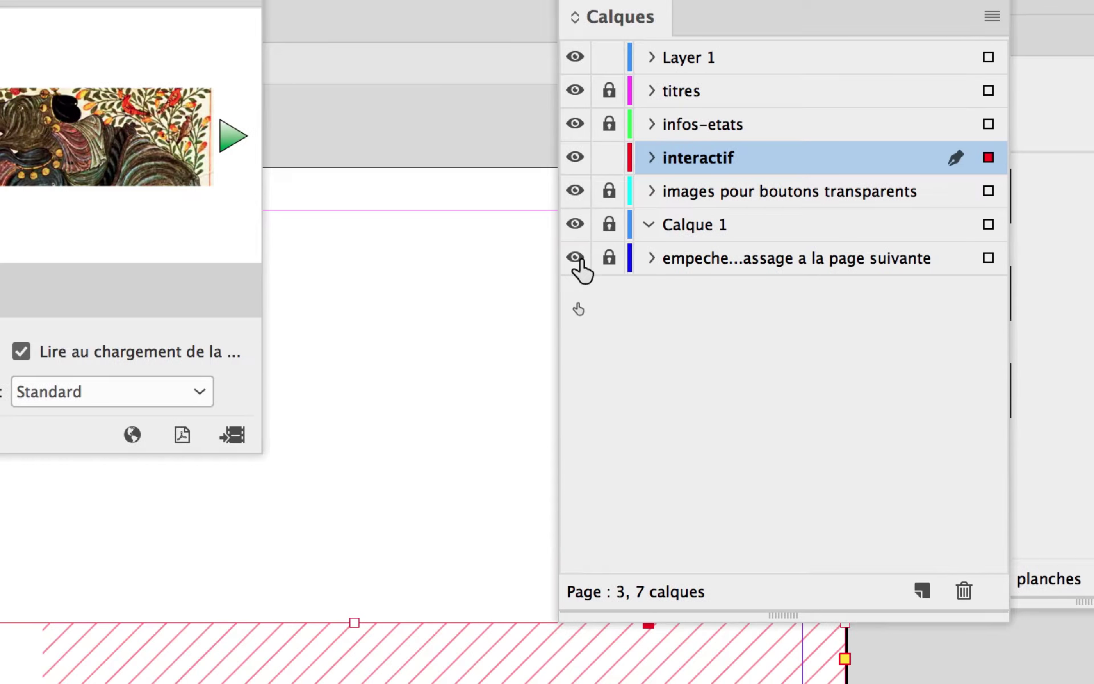
click(575, 257)
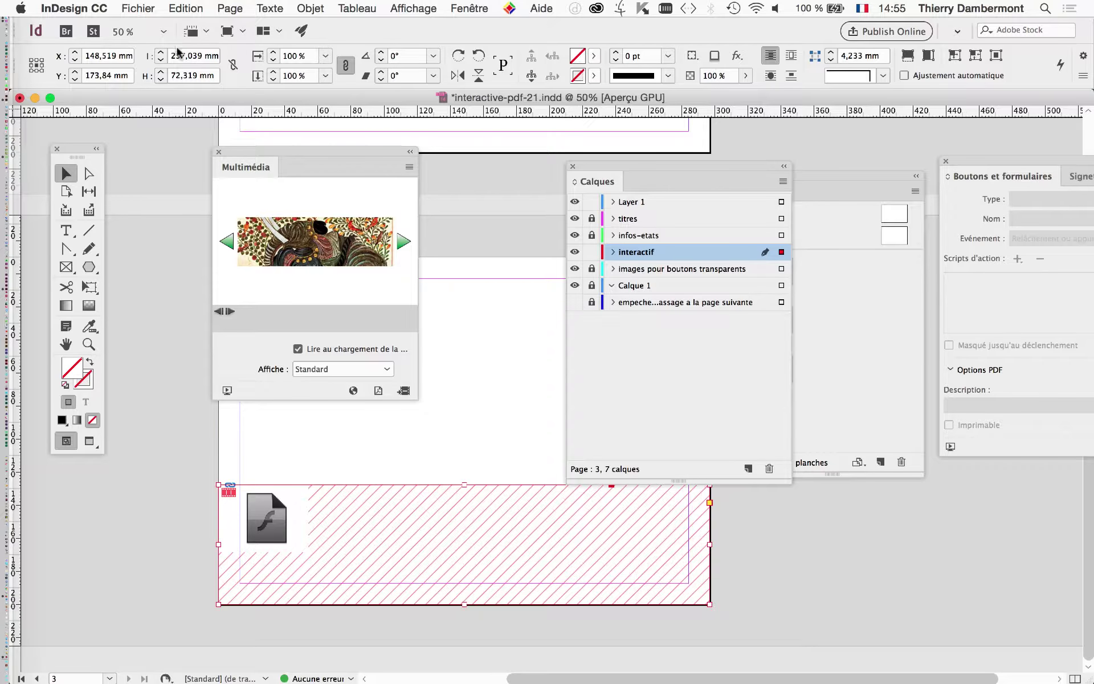
Step: Export all pages with the layer hidden as an interactive PDF, replacing interactive-pdf-21.pdf
click(138, 8)
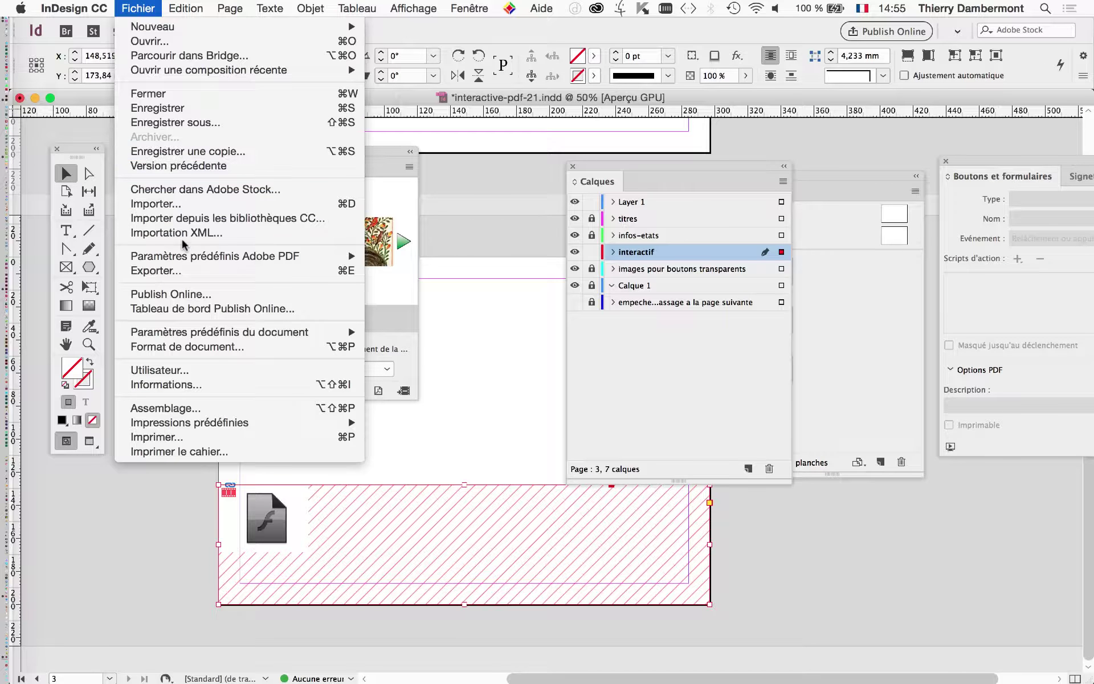
click(171, 270)
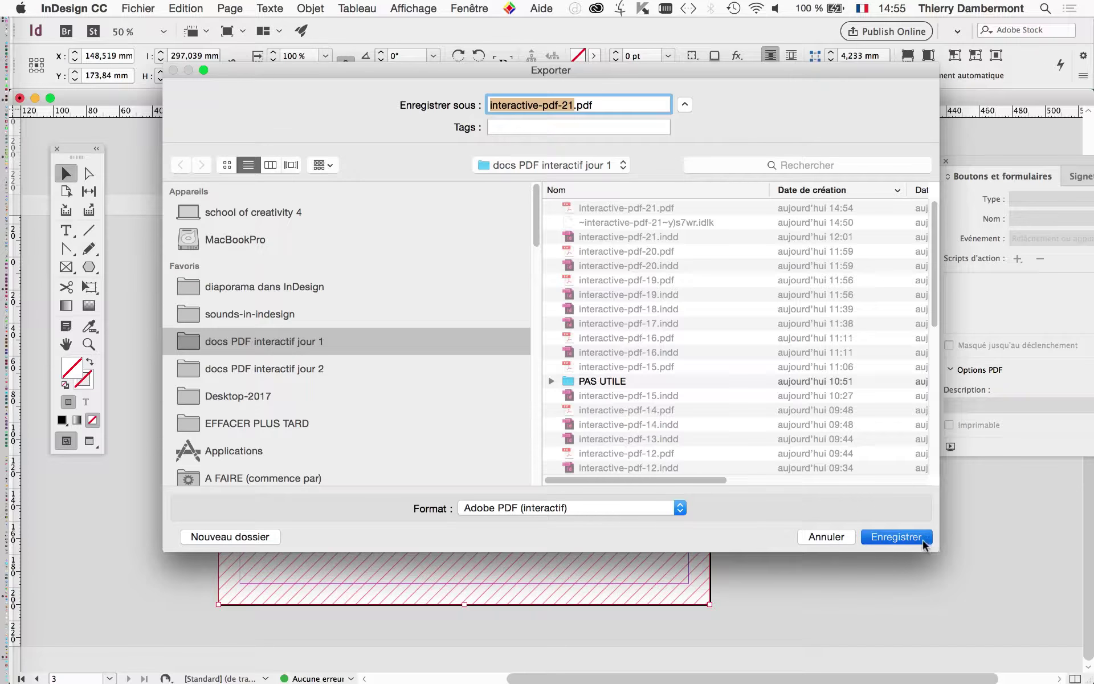
click(922, 538)
click(675, 174)
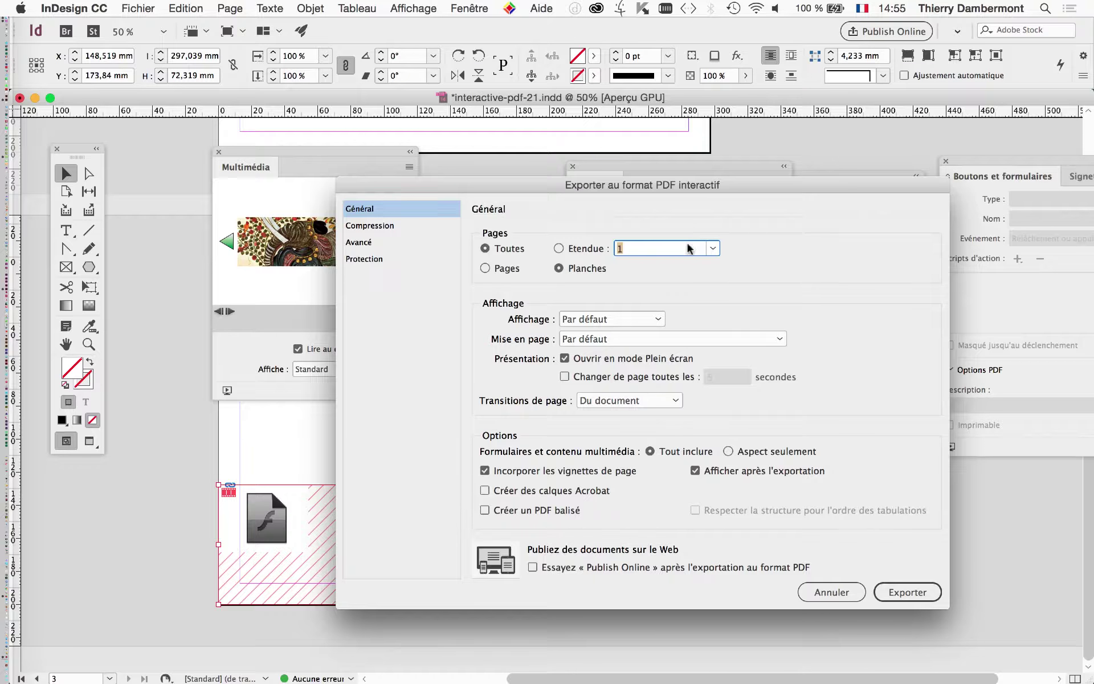
click(888, 589)
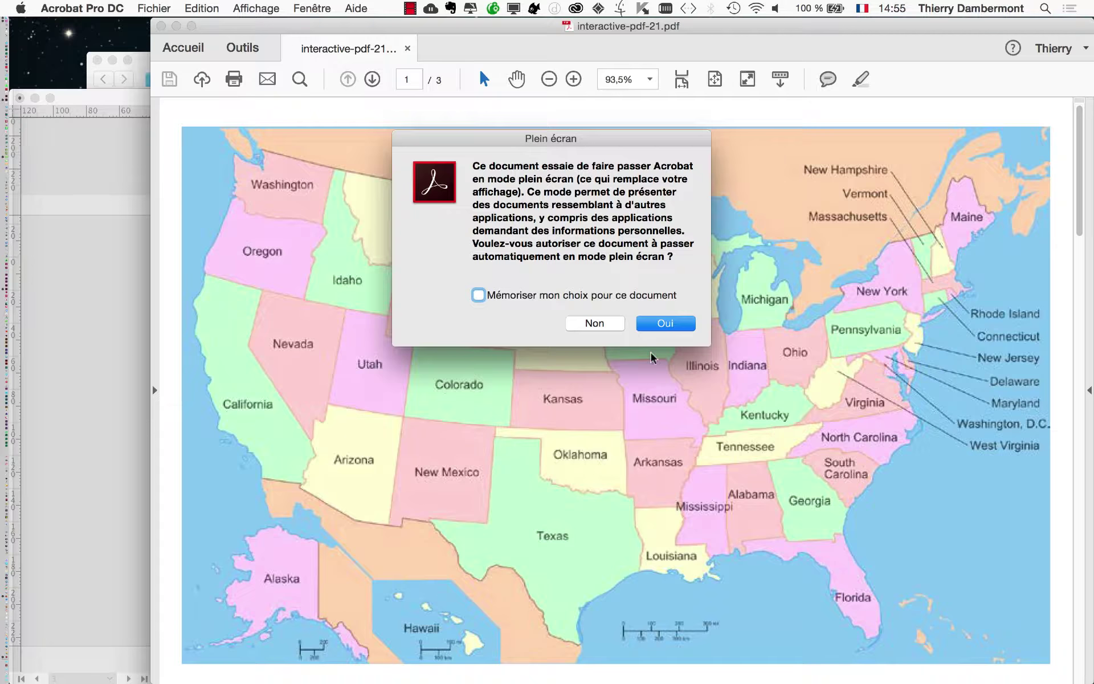
Step: Allow full-screen mode for the exported PDF, go to page 3 and advance through the slideshow images
click(659, 325)
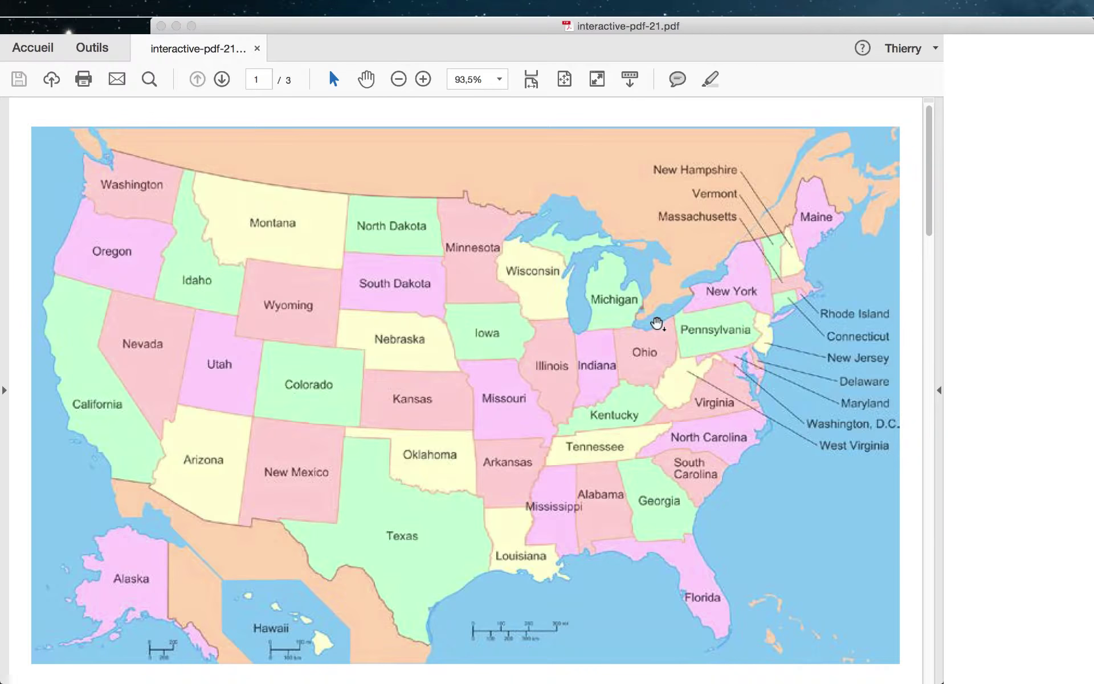
scroll(657, 324, down, 2)
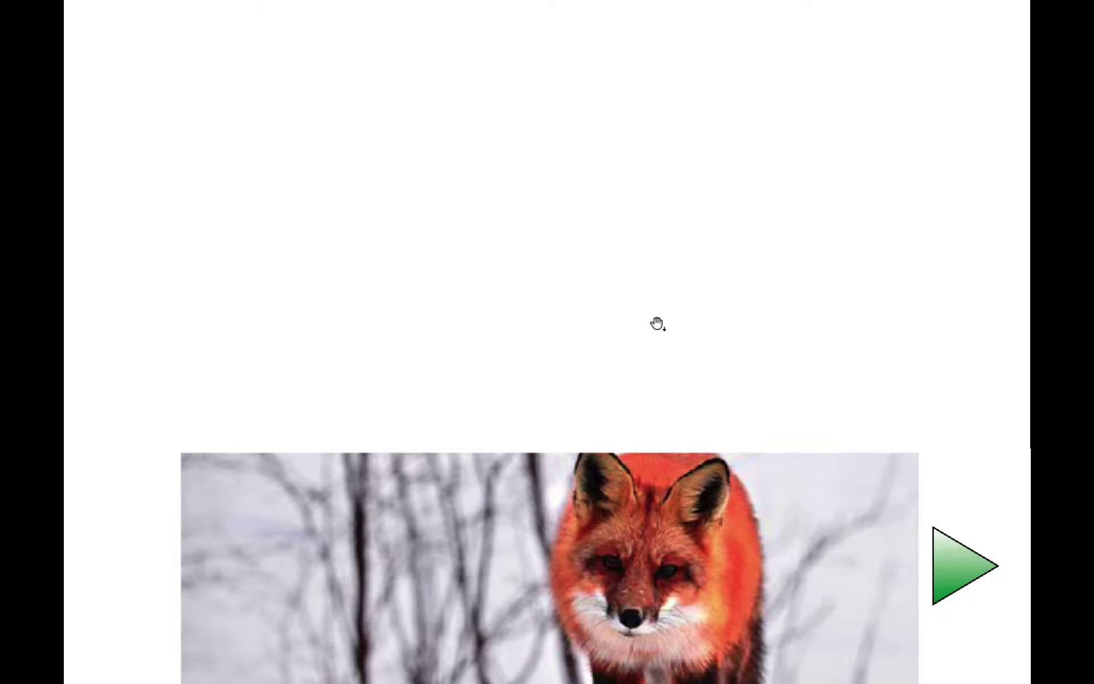
click(955, 589)
click(956, 587)
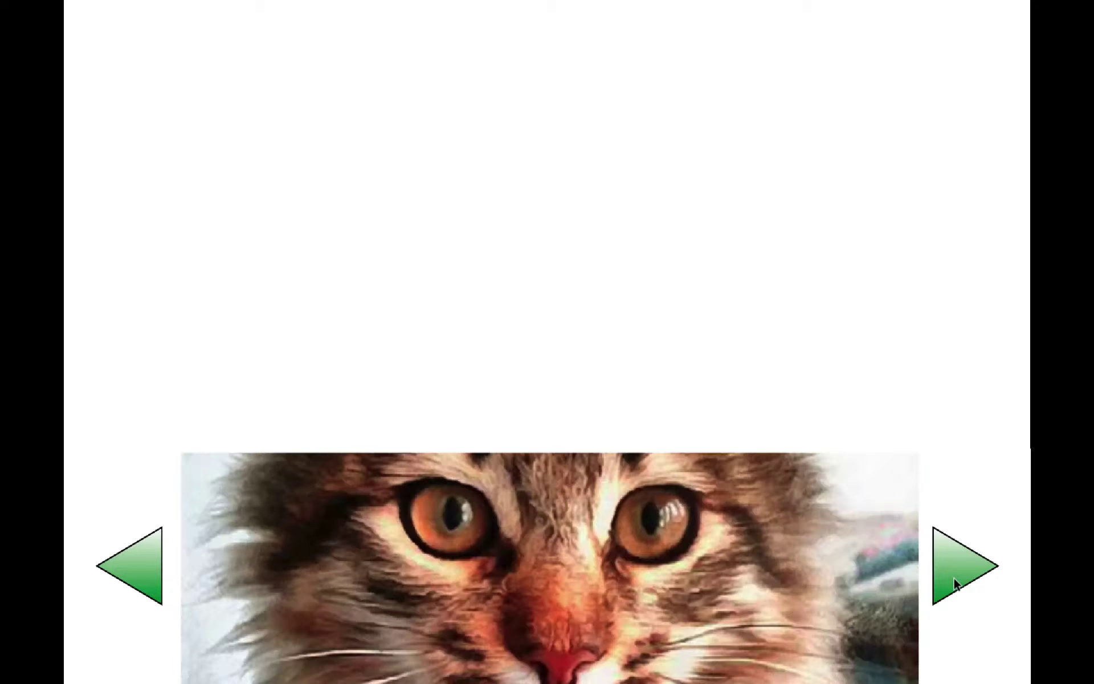
click(955, 585)
click(955, 581)
click(954, 578)
click(952, 576)
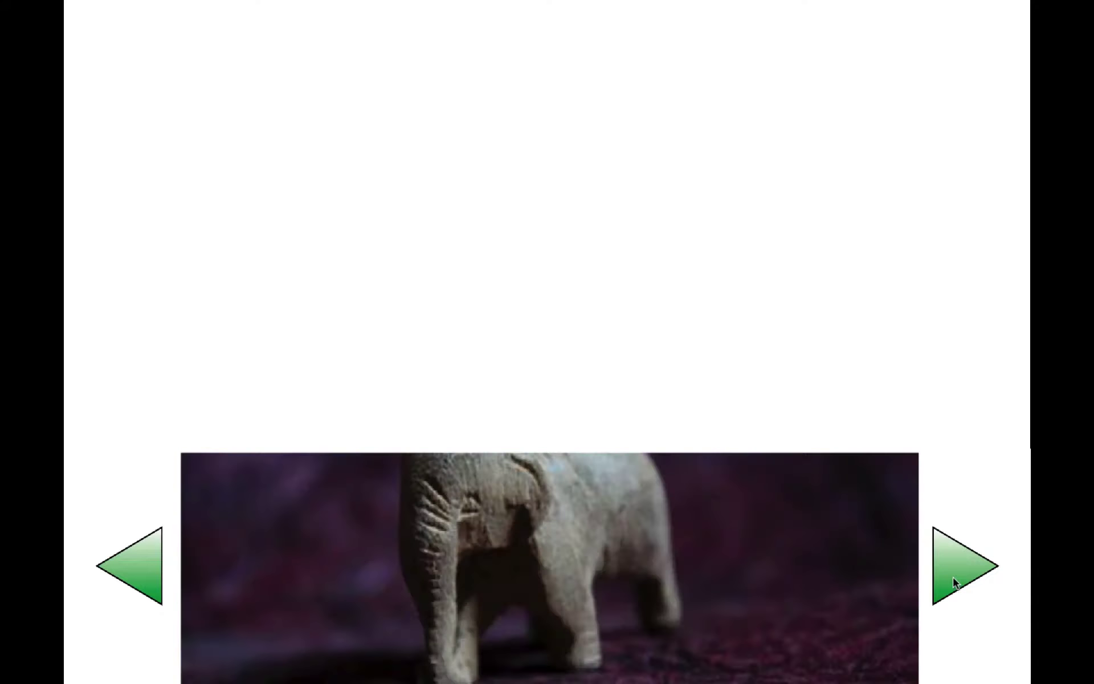
click(952, 577)
click(952, 576)
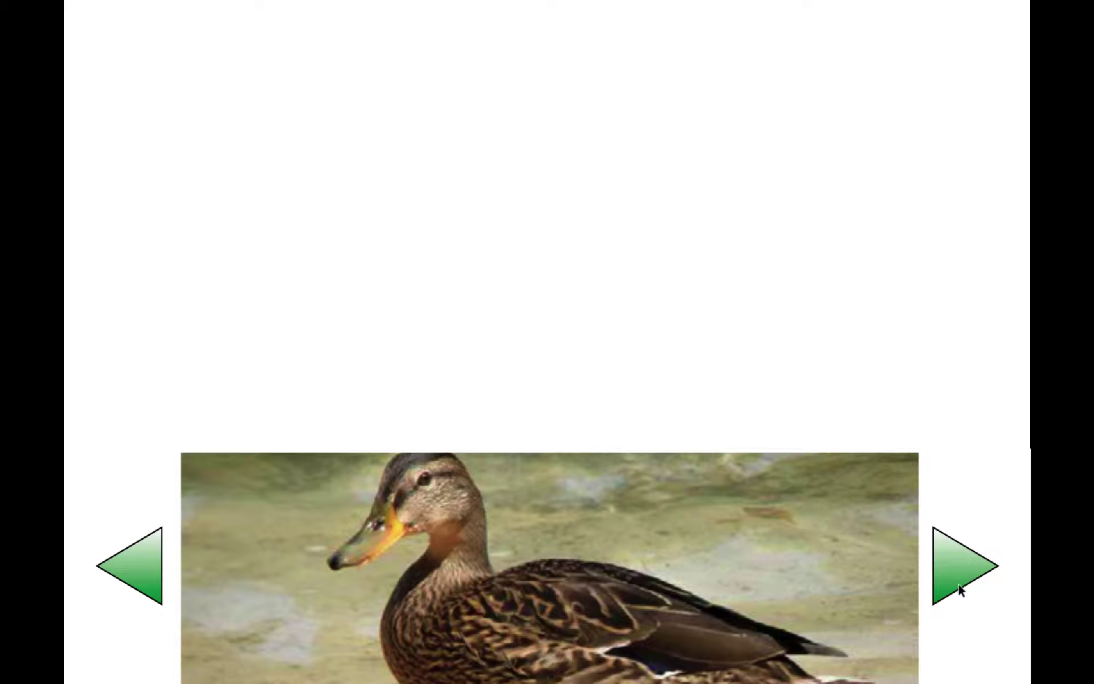
Step: Test the slideshow's backward and forward arrows, leave full-screen mode and quit Acrobat to return to InDesign
click(129, 559)
click(132, 560)
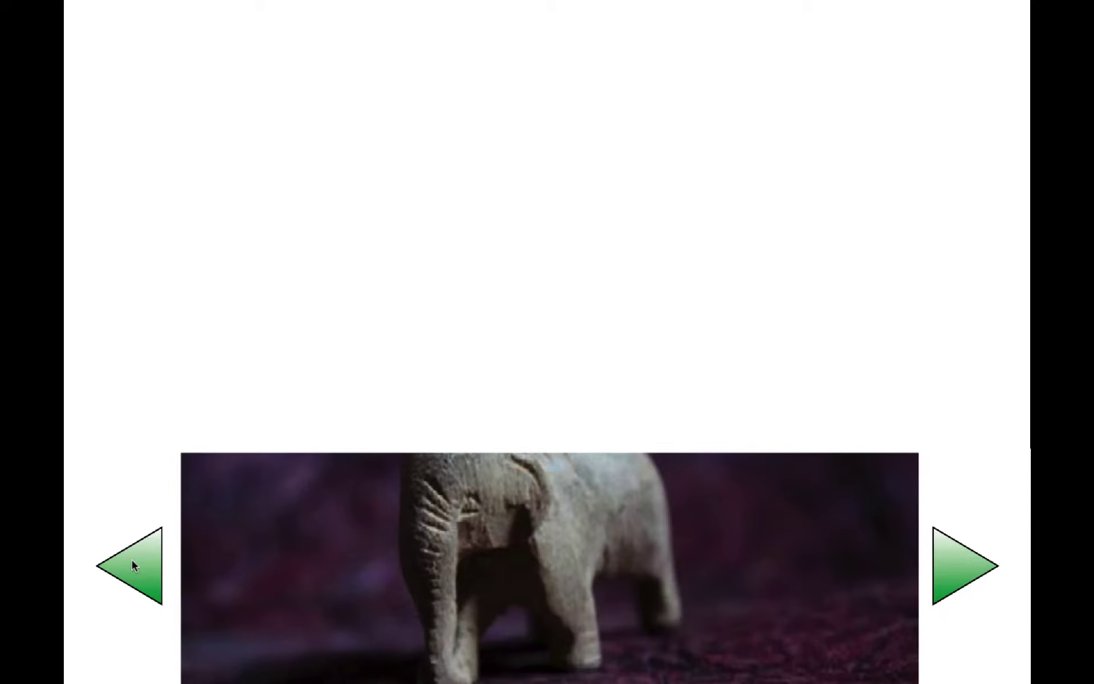
click(132, 560)
click(132, 560)
click(132, 561)
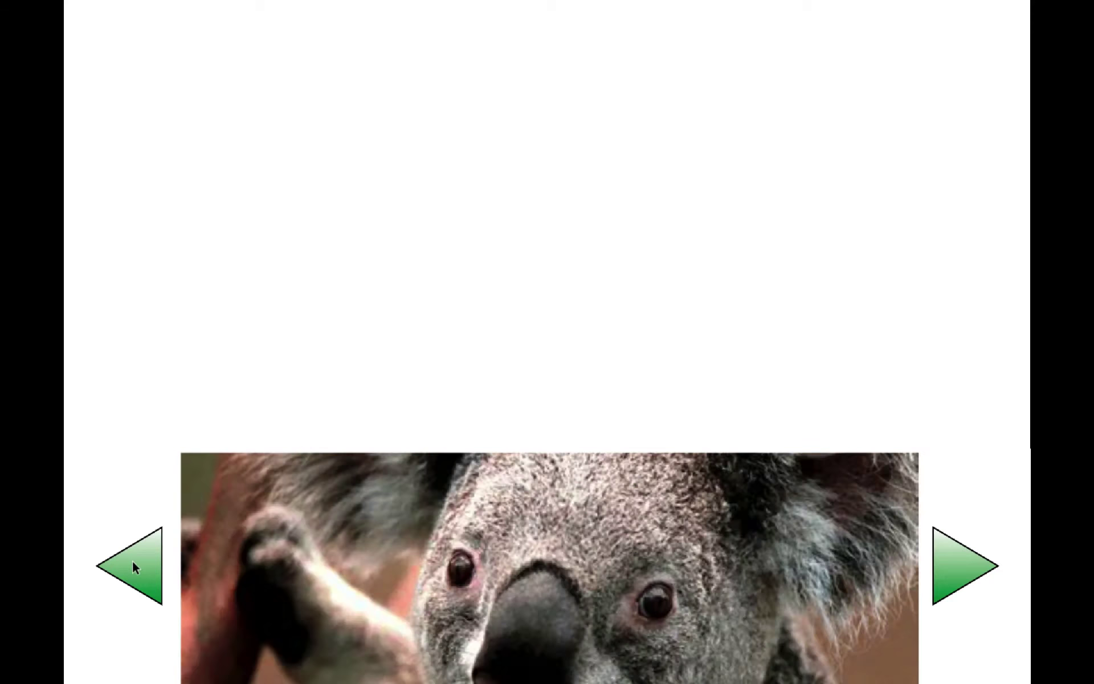
click(952, 569)
click(950, 565)
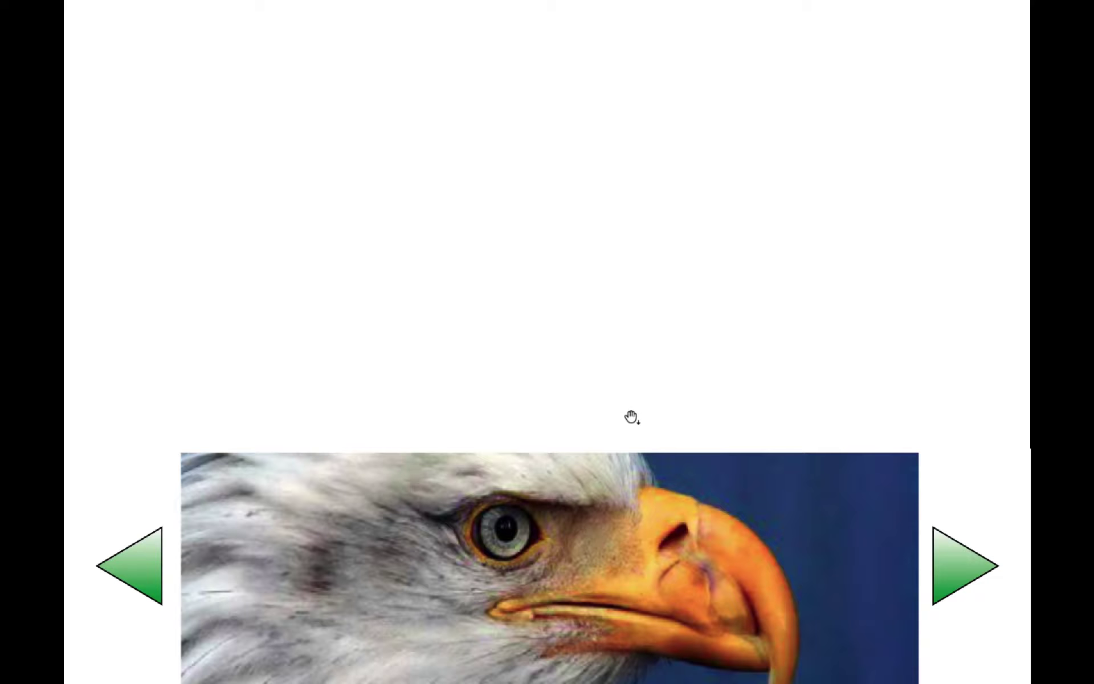
key(Escape)
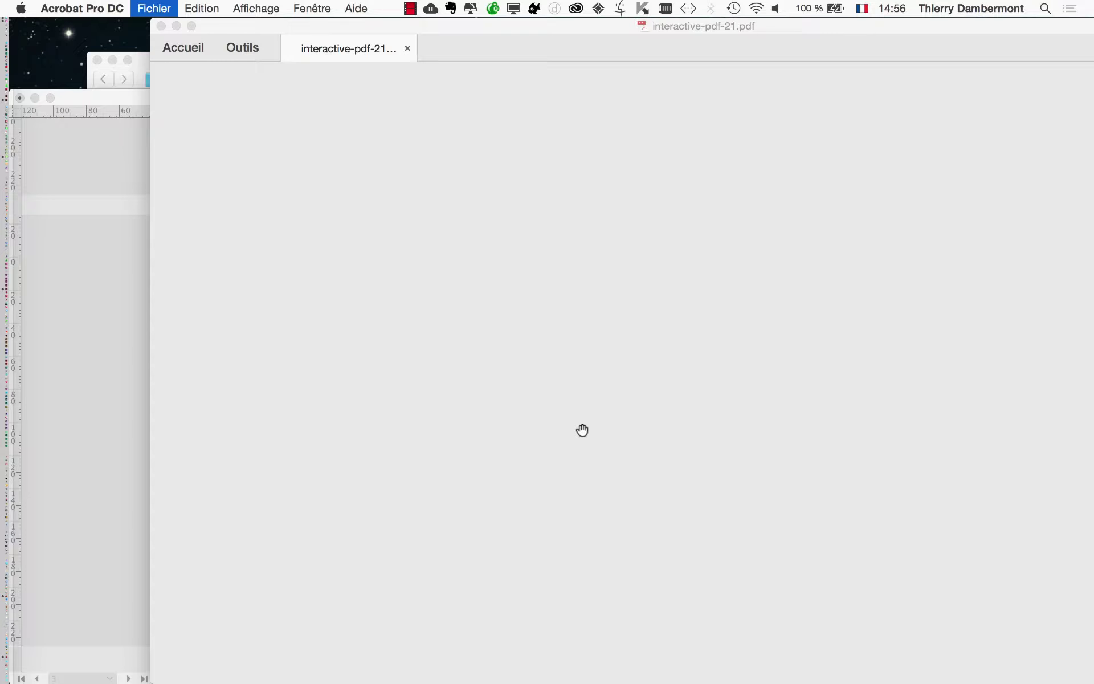
key(super+q)
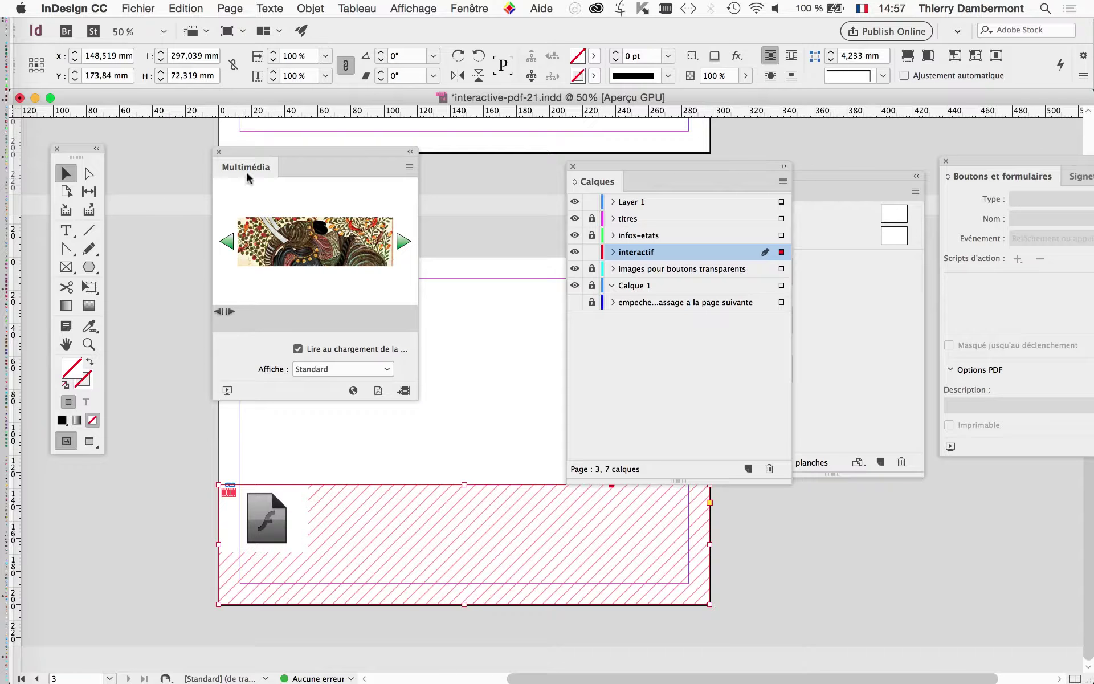
Step: Show and unlock the "empecher le passage a la page suivante" layer and clear the floating panels away from page 3
drag(246, 177, 175, 164)
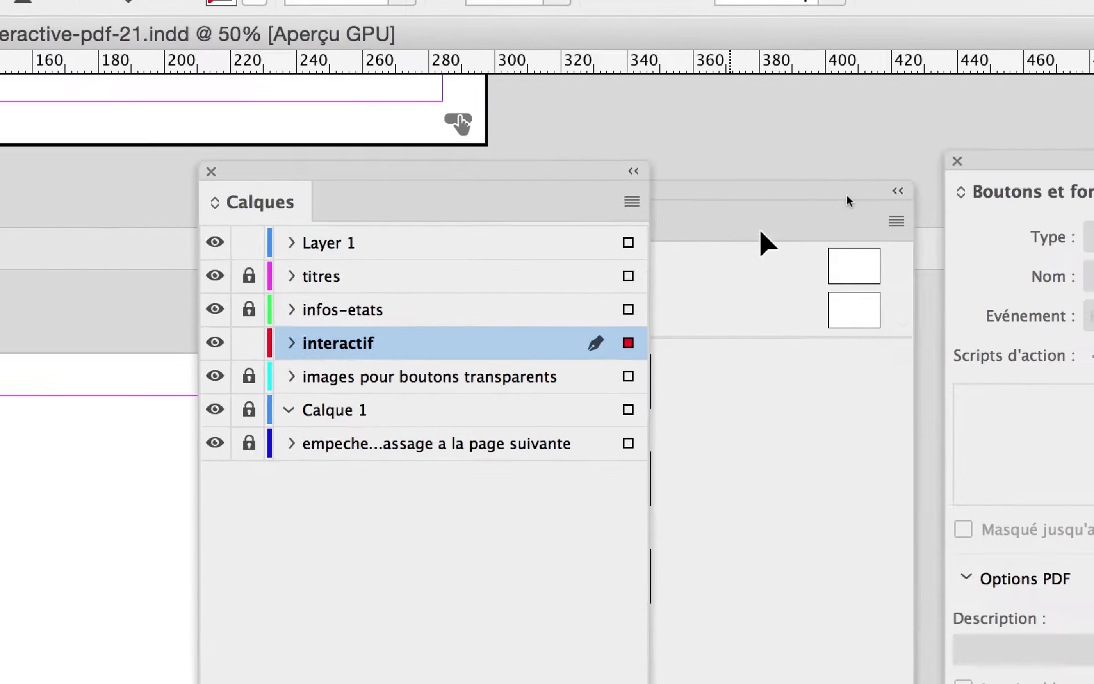
drag(249, 174, 760, 234)
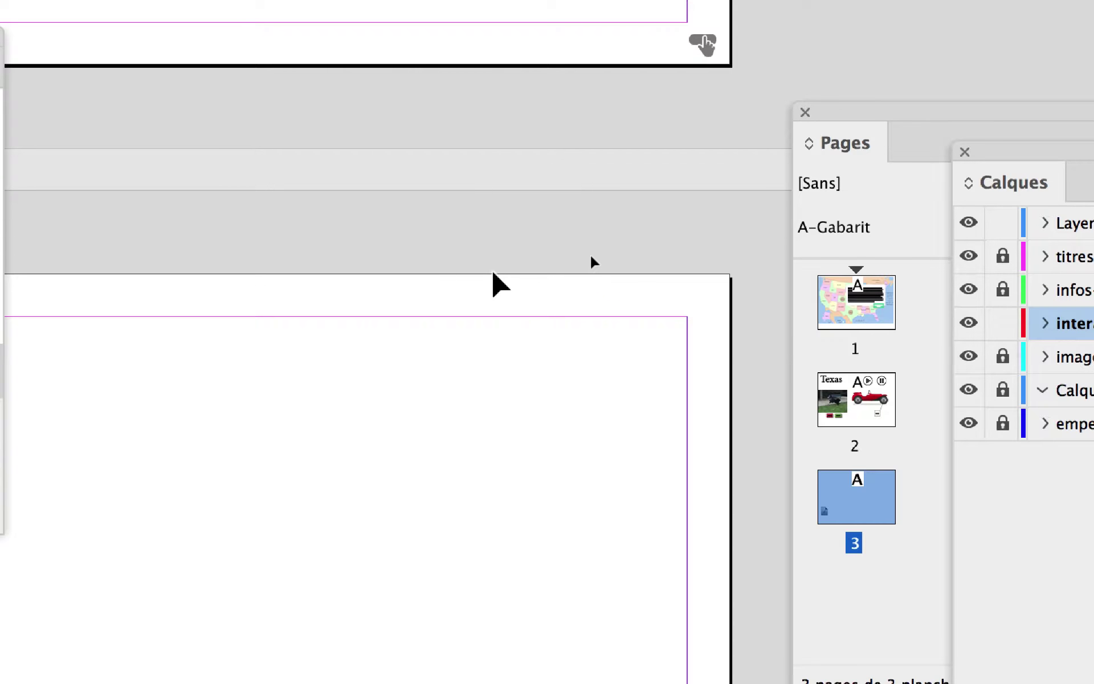
right_click(493, 273)
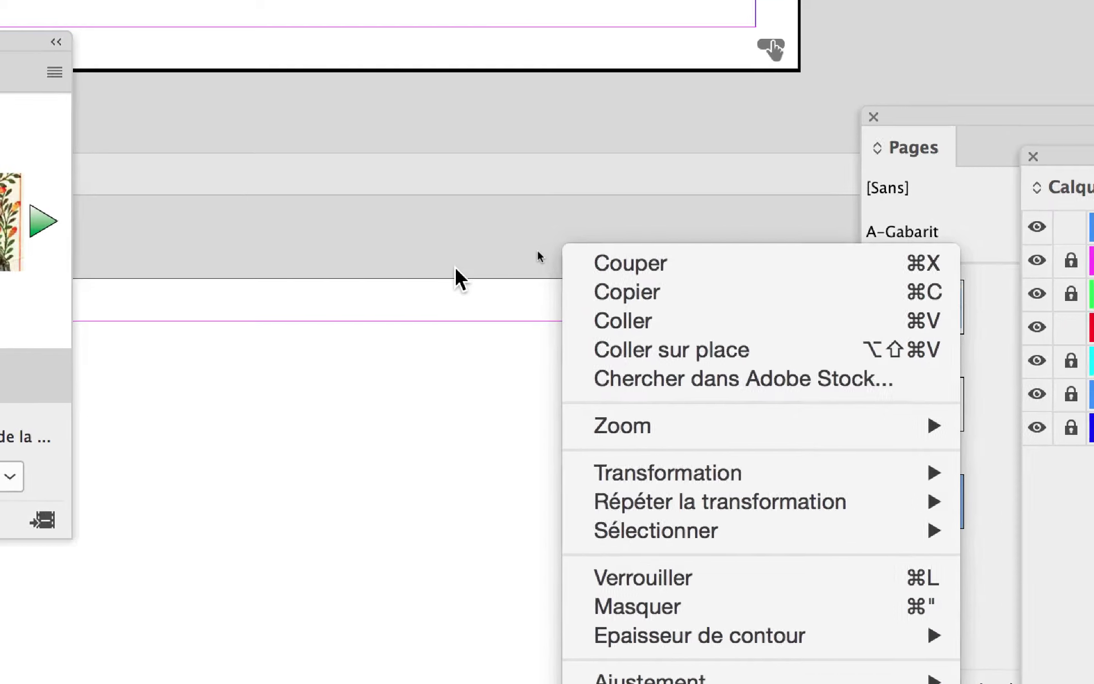
key(Escape)
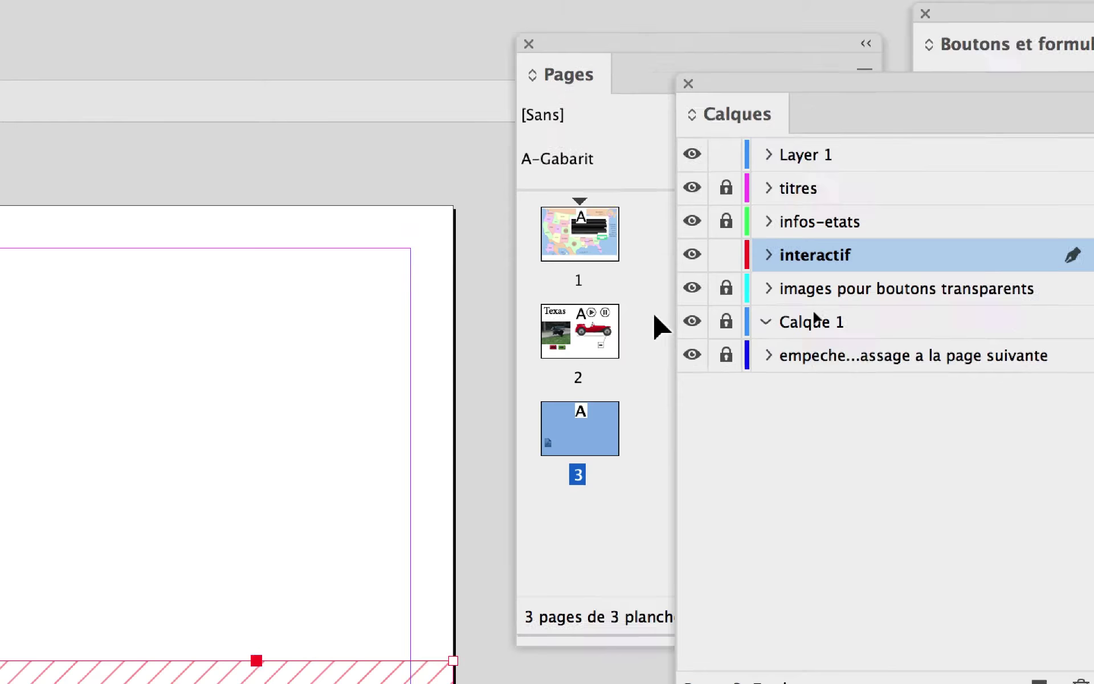
click(725, 355)
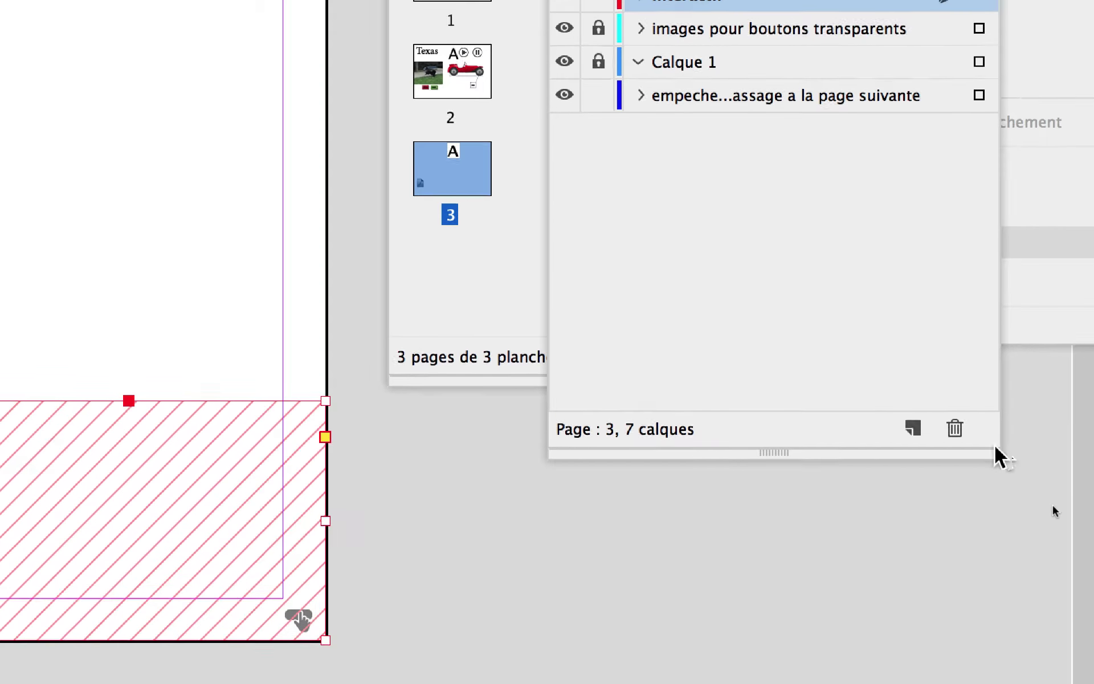
drag(993, 446, 1081, 433)
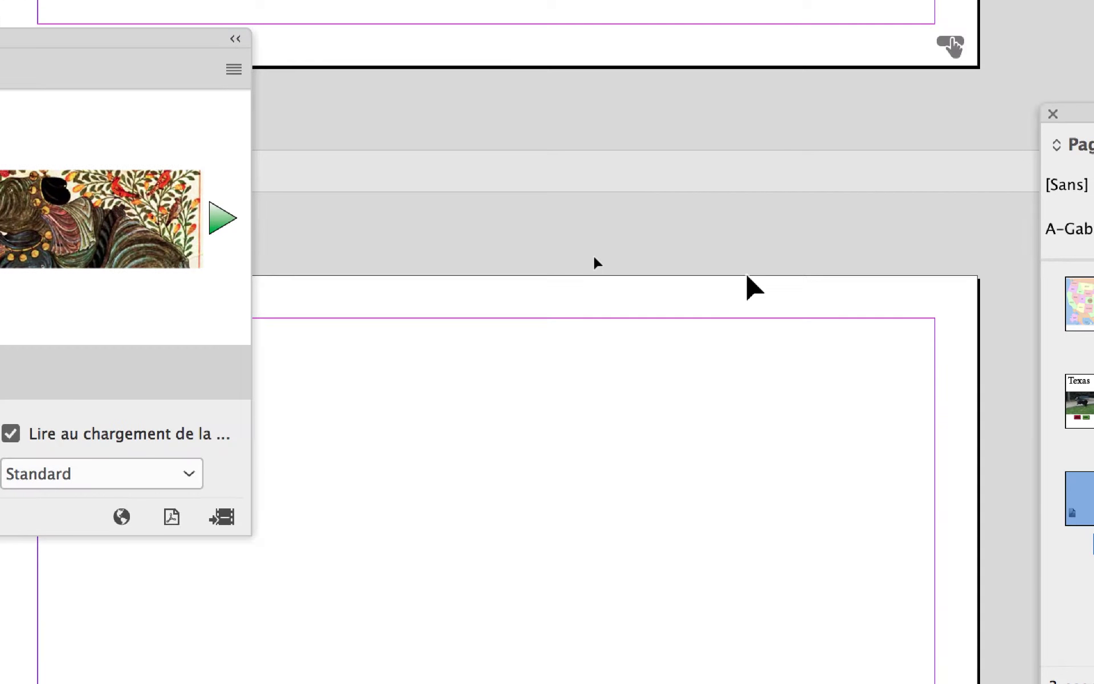
Step: Try deleting the page-sized frame together with the slideshow on page 3 and undo the deletion
click(746, 276)
key(Delete)
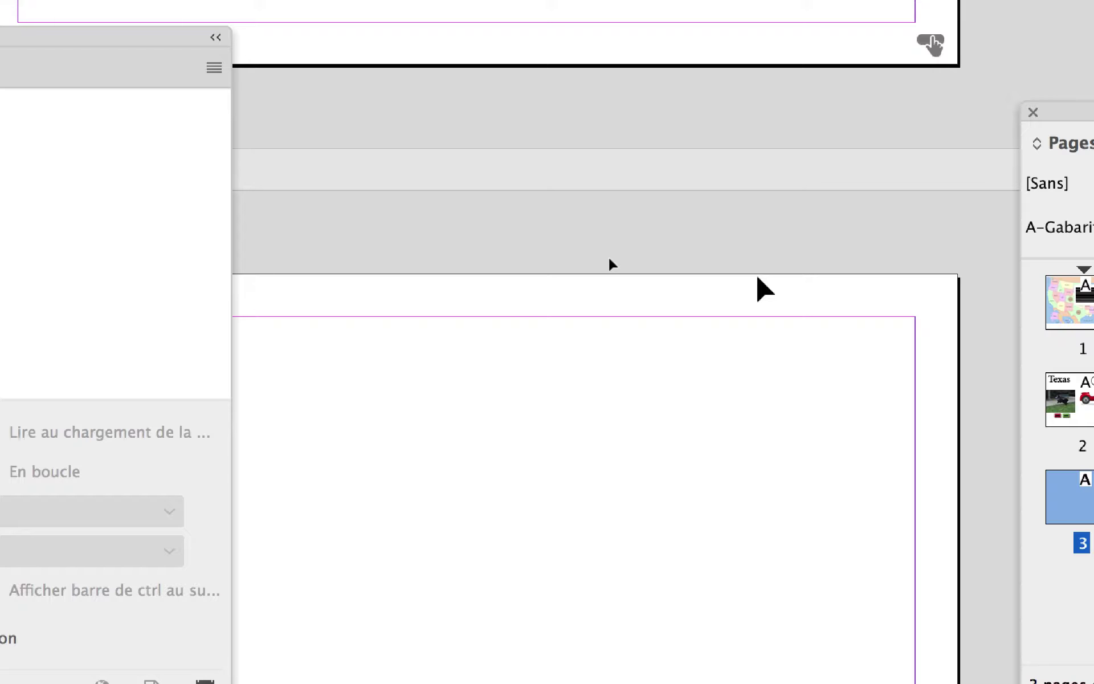
click(755, 275)
key(Delete)
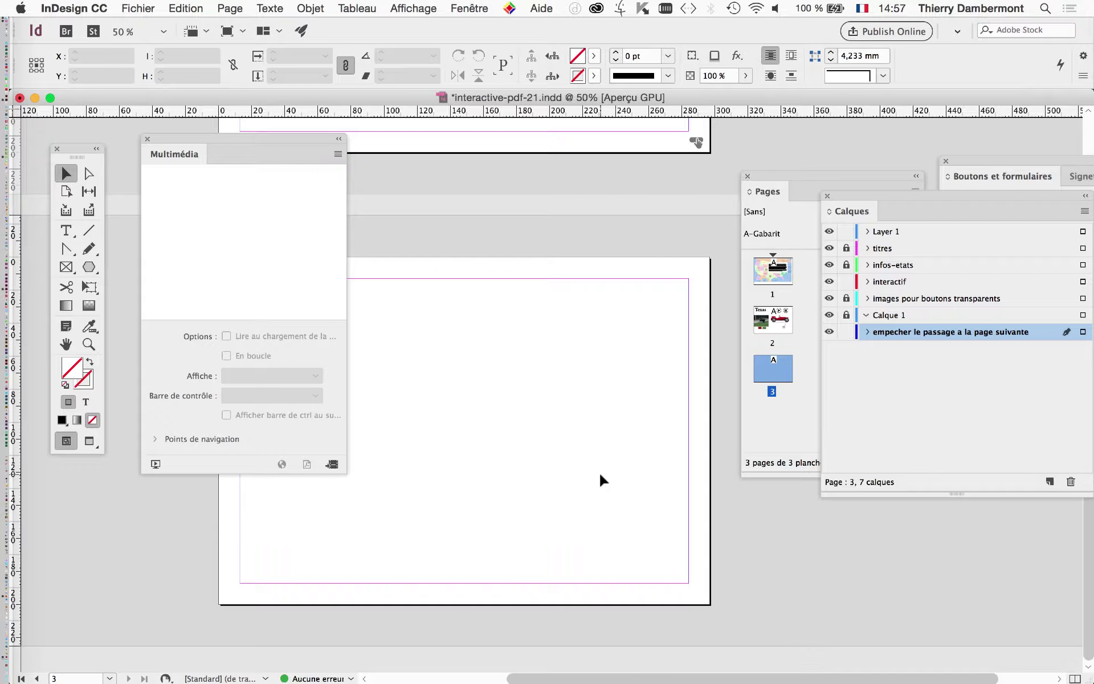
key(super+z)
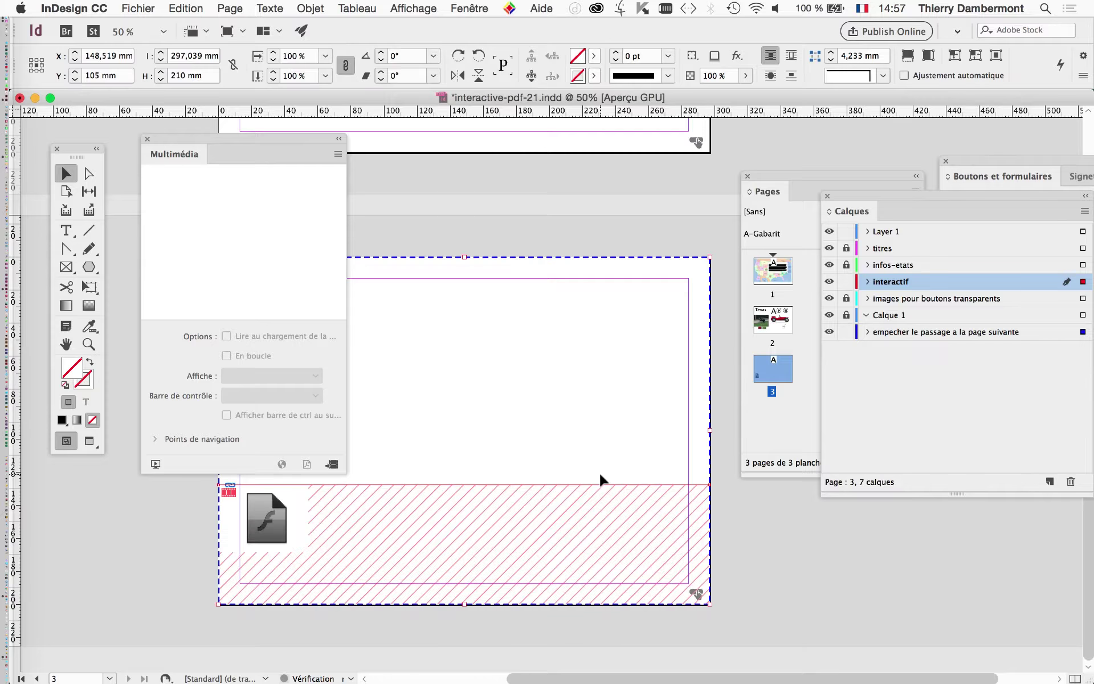
Step: Delete only the page-sized frames that block page changes on page 3, keeping the slideshow frame
click(743, 477)
click(688, 248)
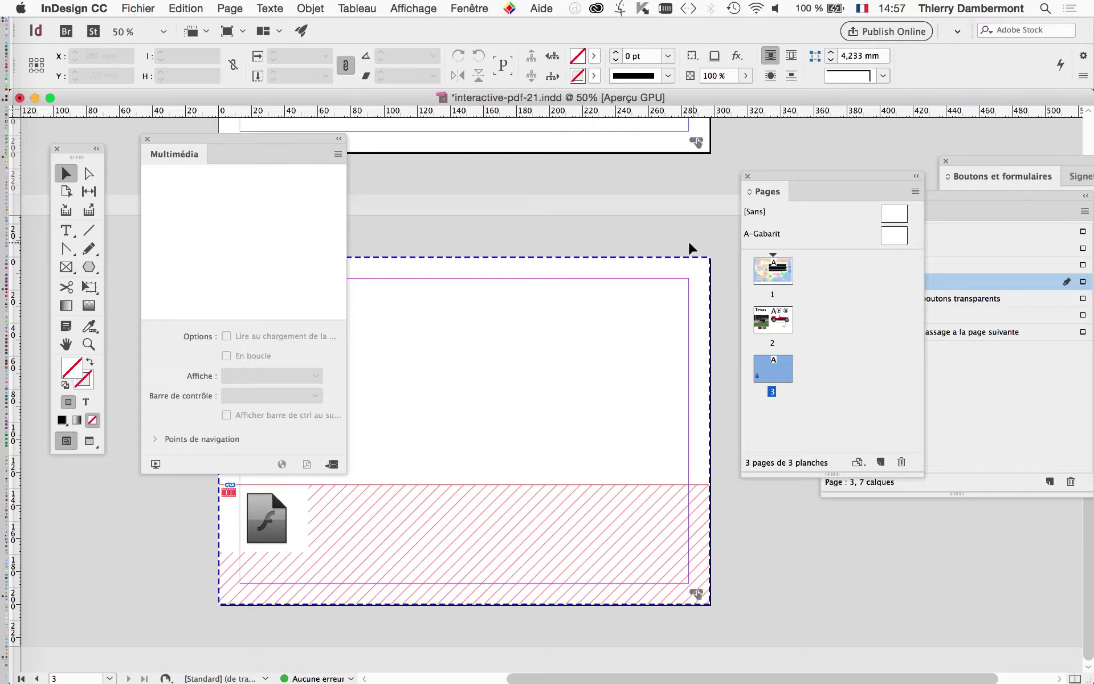
click(688, 259)
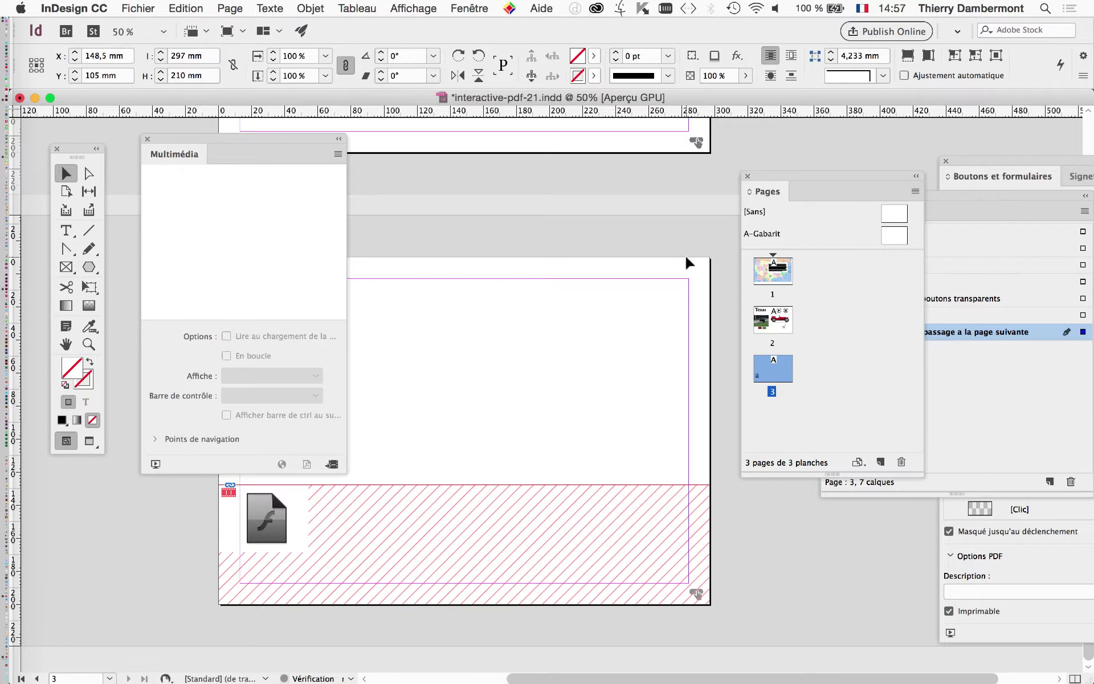
click(686, 263)
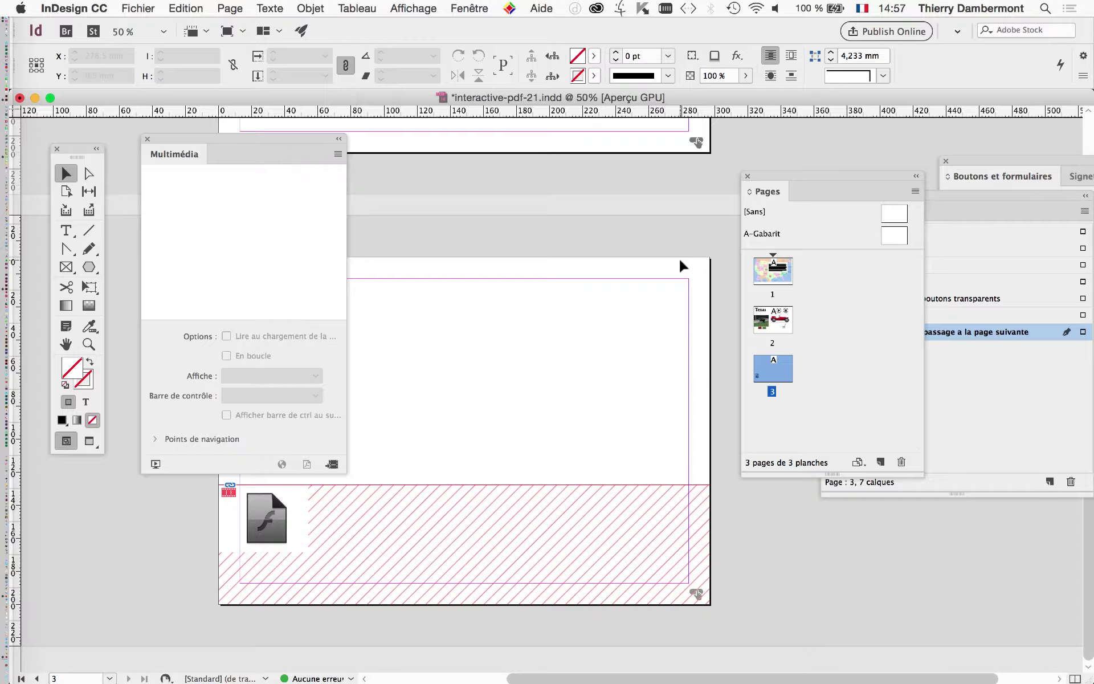
click(680, 259)
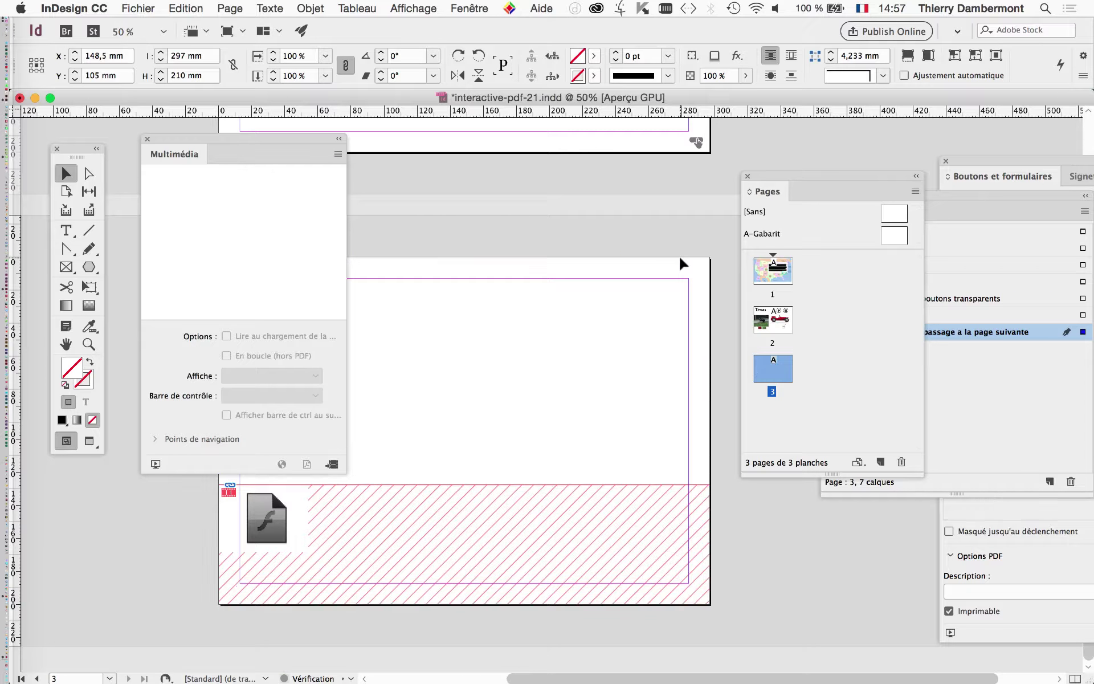
click(680, 258)
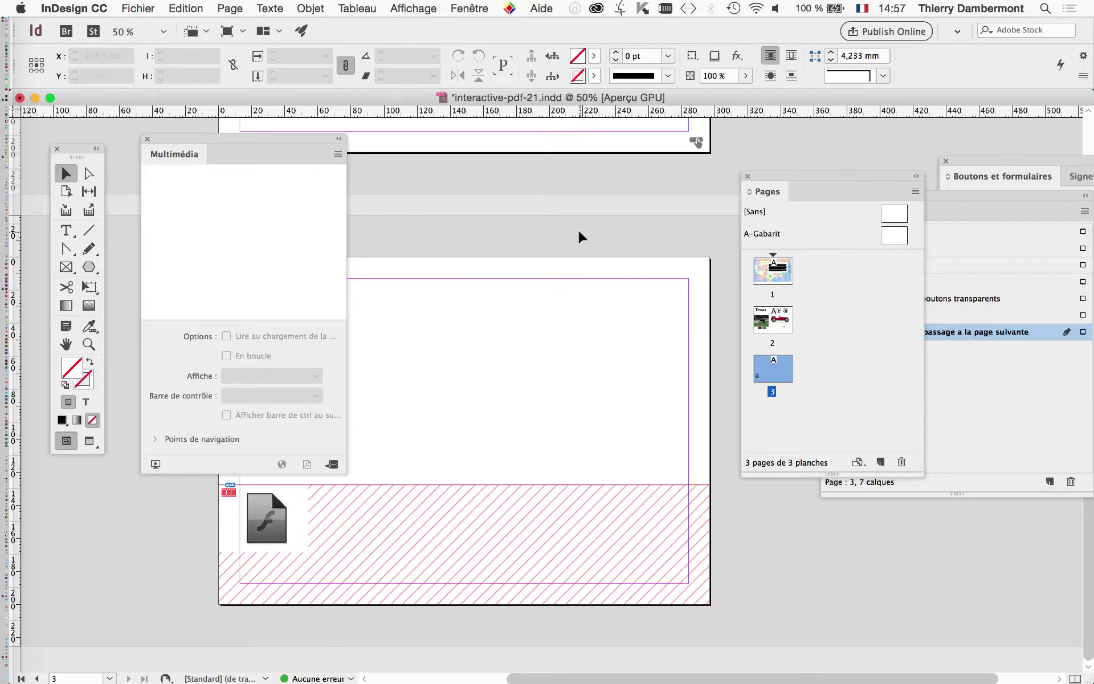
Step: Go to page 1, uncover the layer list and open the A-Gabarit master page for editing
double_click(770, 279)
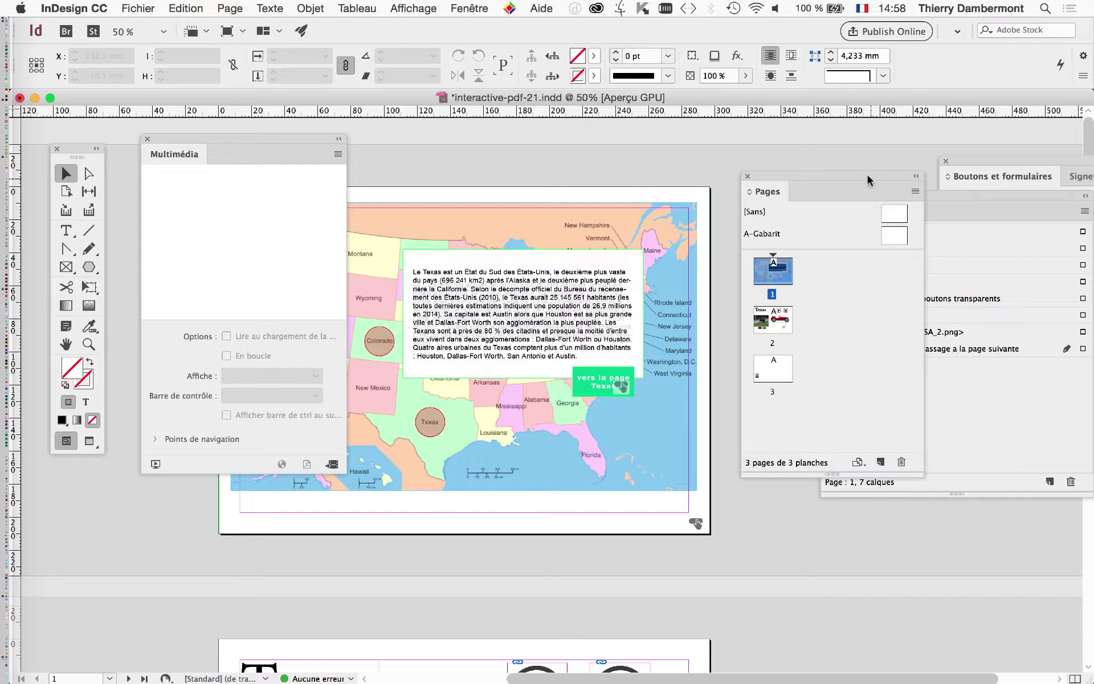
drag(866, 176, 698, 144)
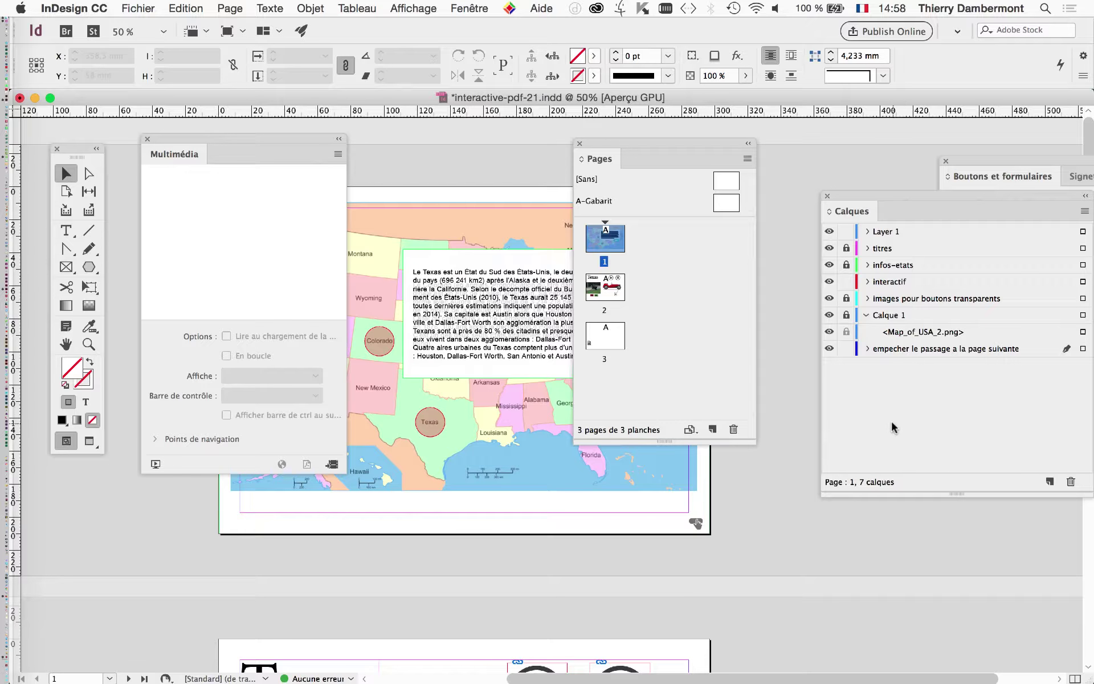
double_click(730, 204)
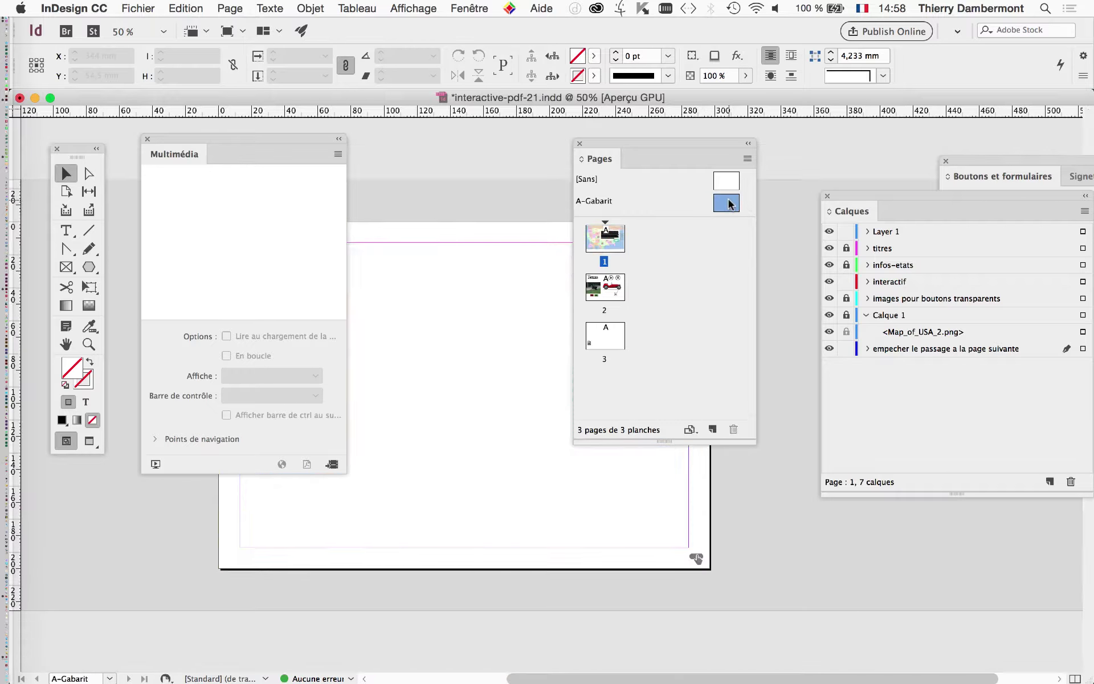
Step: Select the page-sized button on the A-Gabarit master to check which layer holds it, and return to page 3
drag(461, 215, 531, 274)
drag(980, 215, 961, 263)
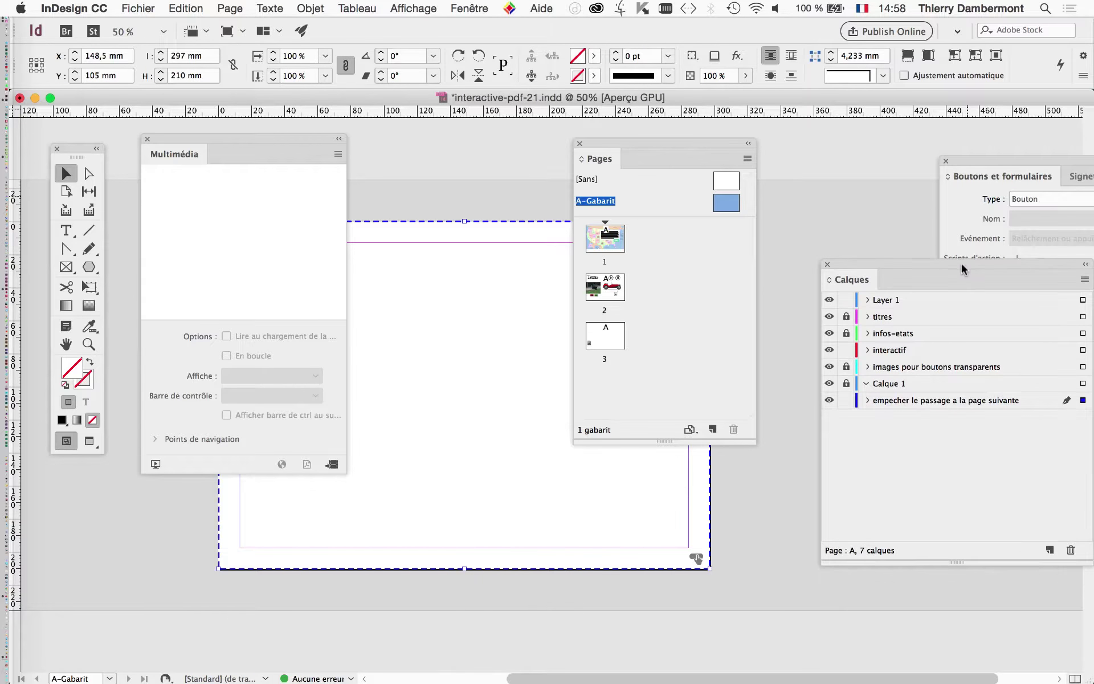
double_click(614, 334)
Step: Save the document and export it in Adobe PDF (interactif) format as interactive-pdf-21.pdf
click(138, 7)
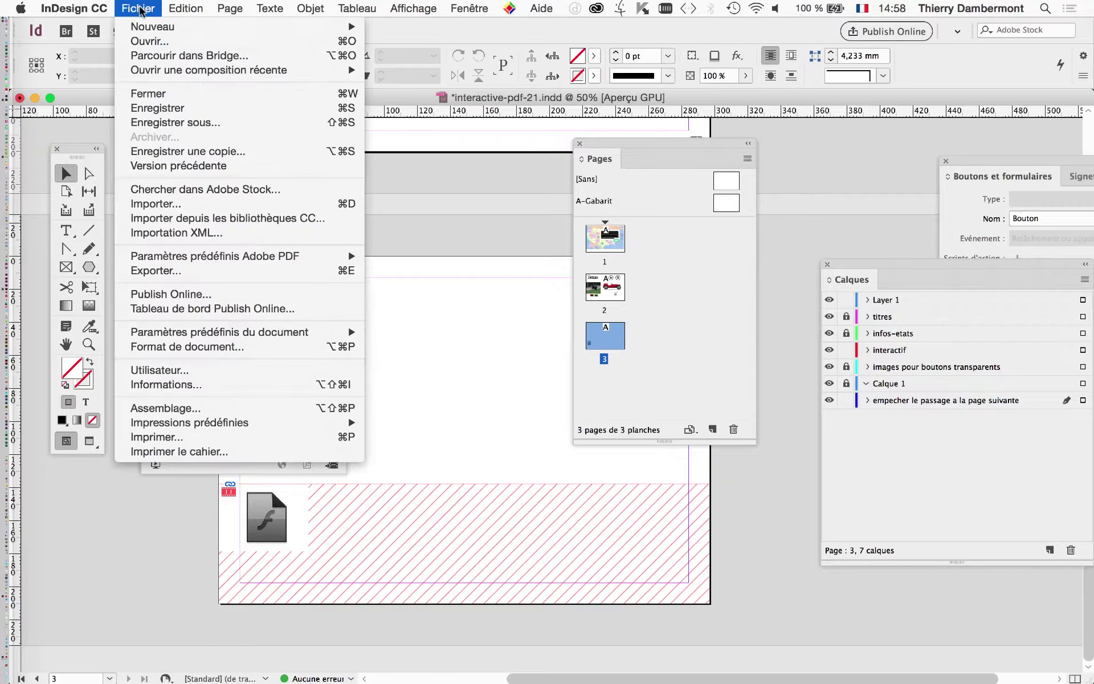
click(138, 7)
click(139, 8)
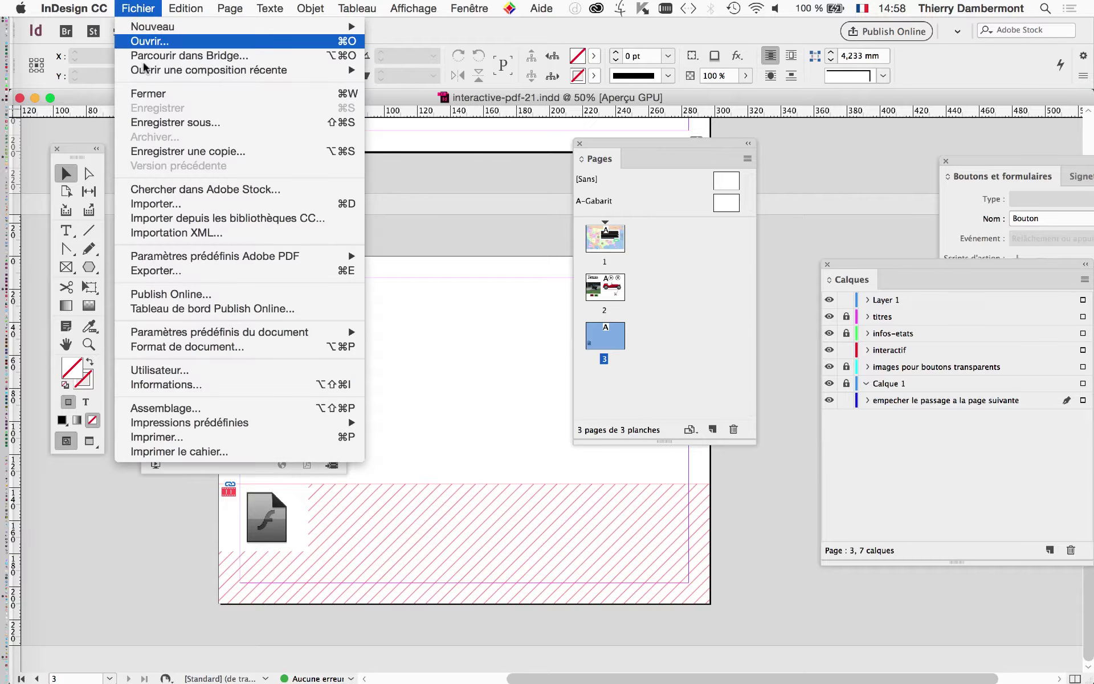
click(729, 360)
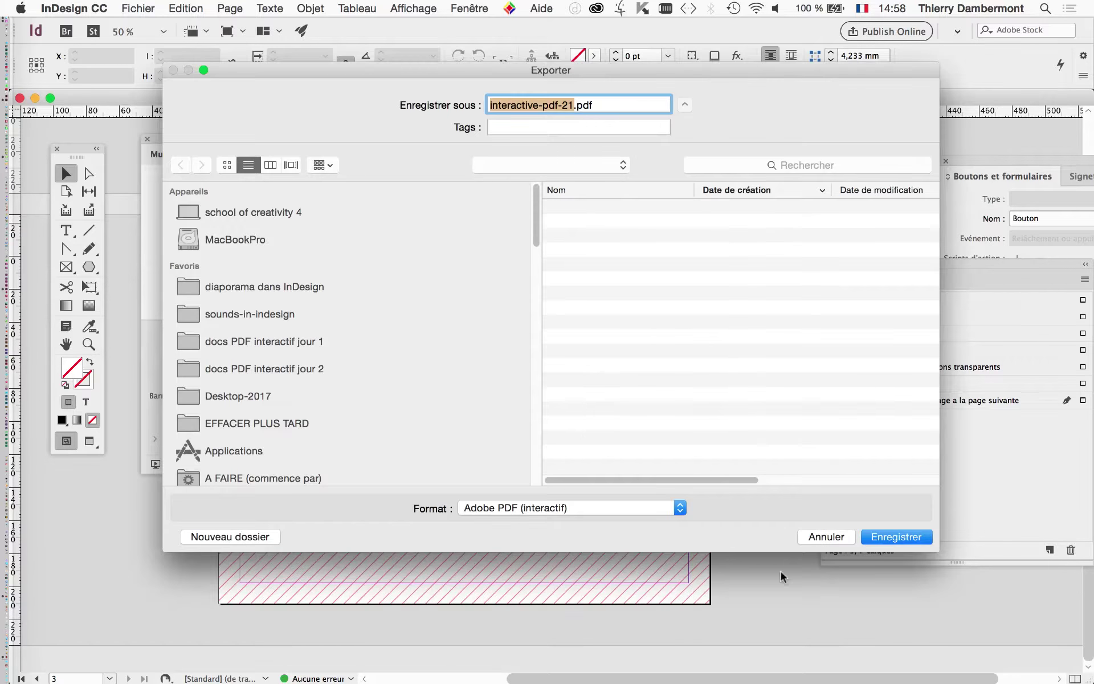
click(886, 536)
click(655, 169)
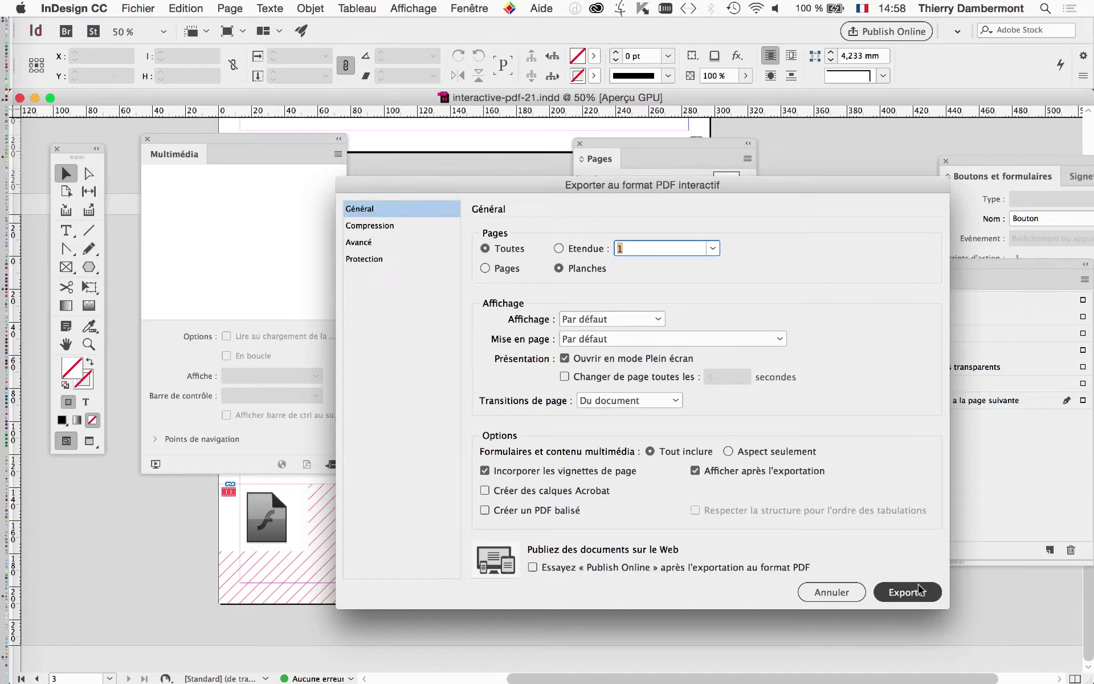
click(906, 591)
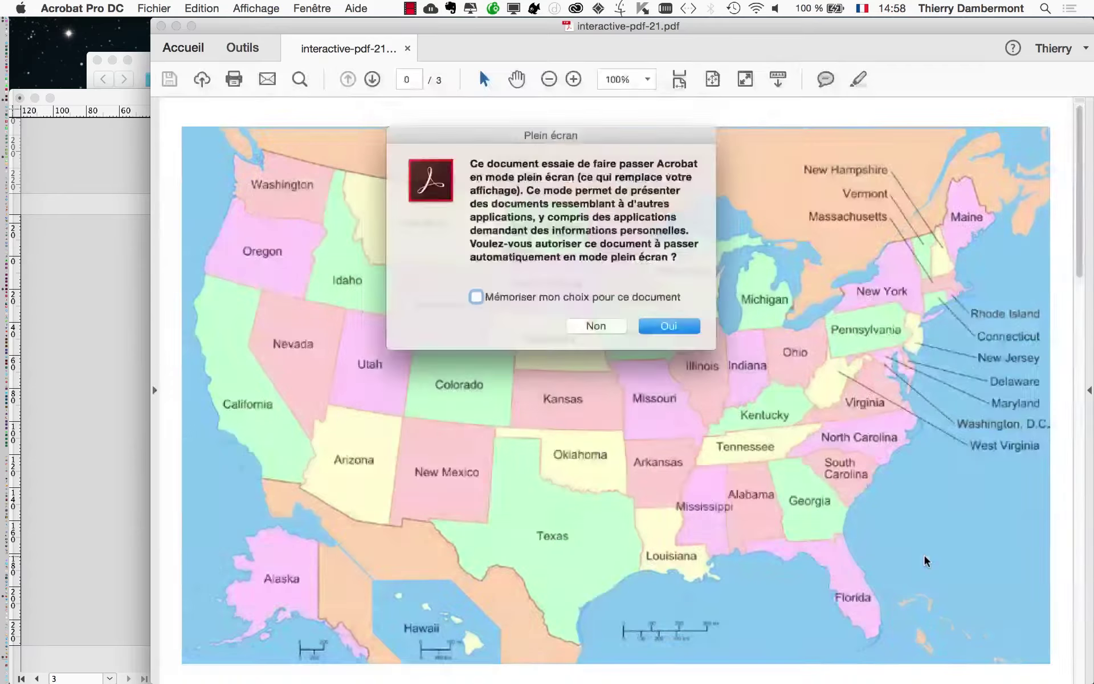
Step: Allow full-screen mode in Acrobat and advance through the exported PDF to the slideshow on page 3
click(679, 321)
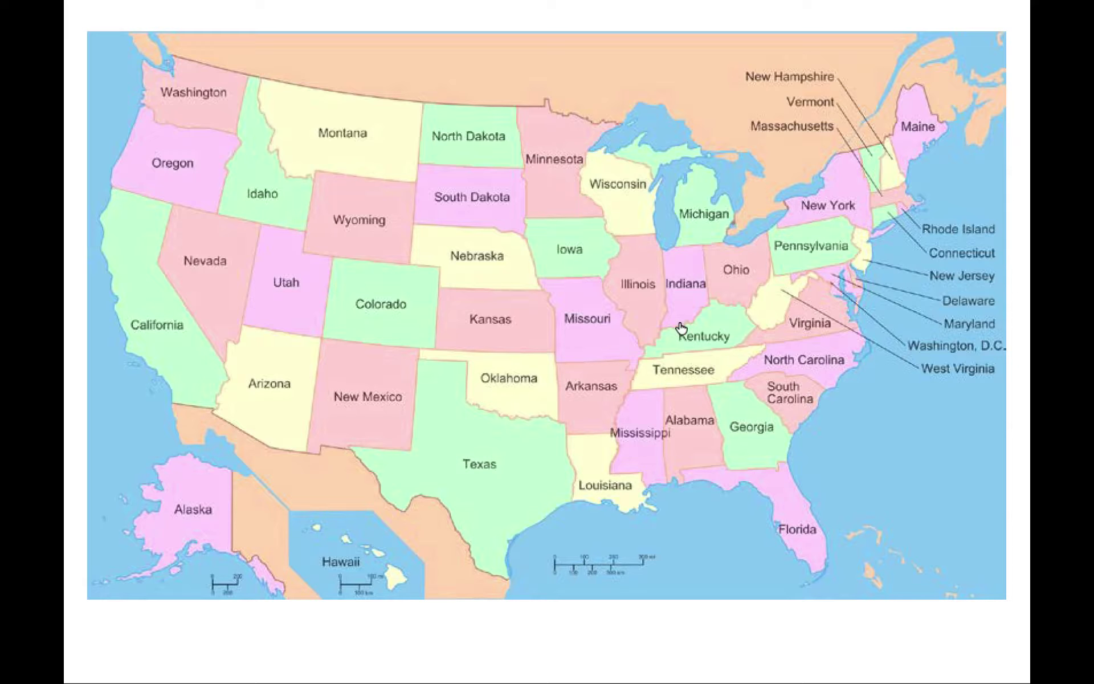
click(680, 327)
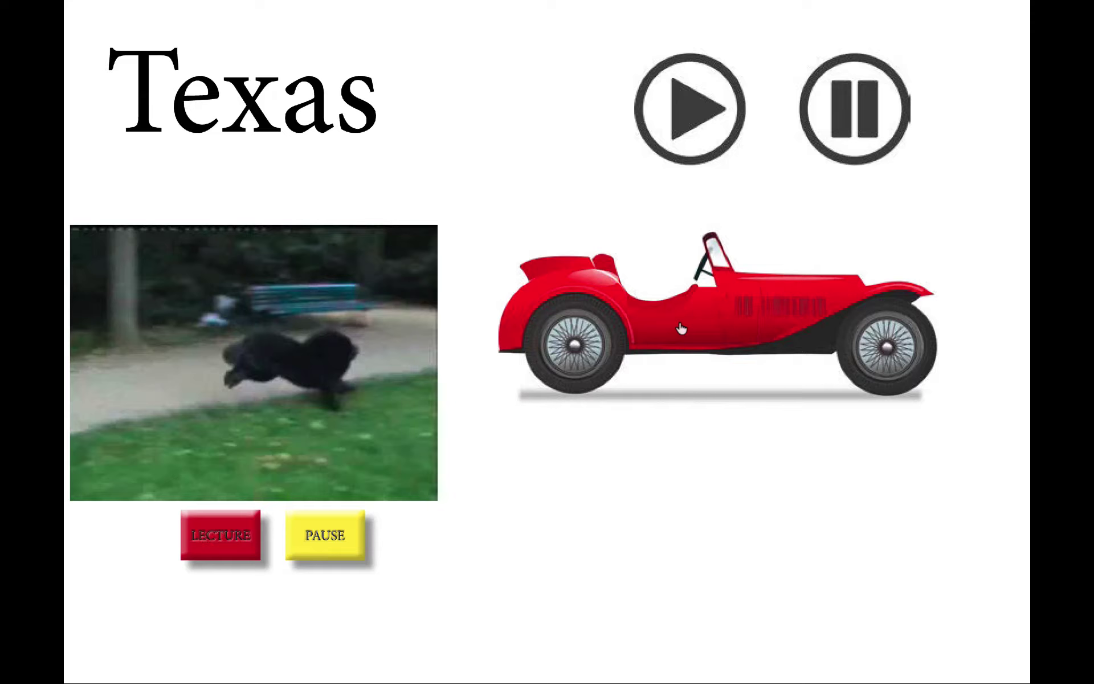
click(681, 327)
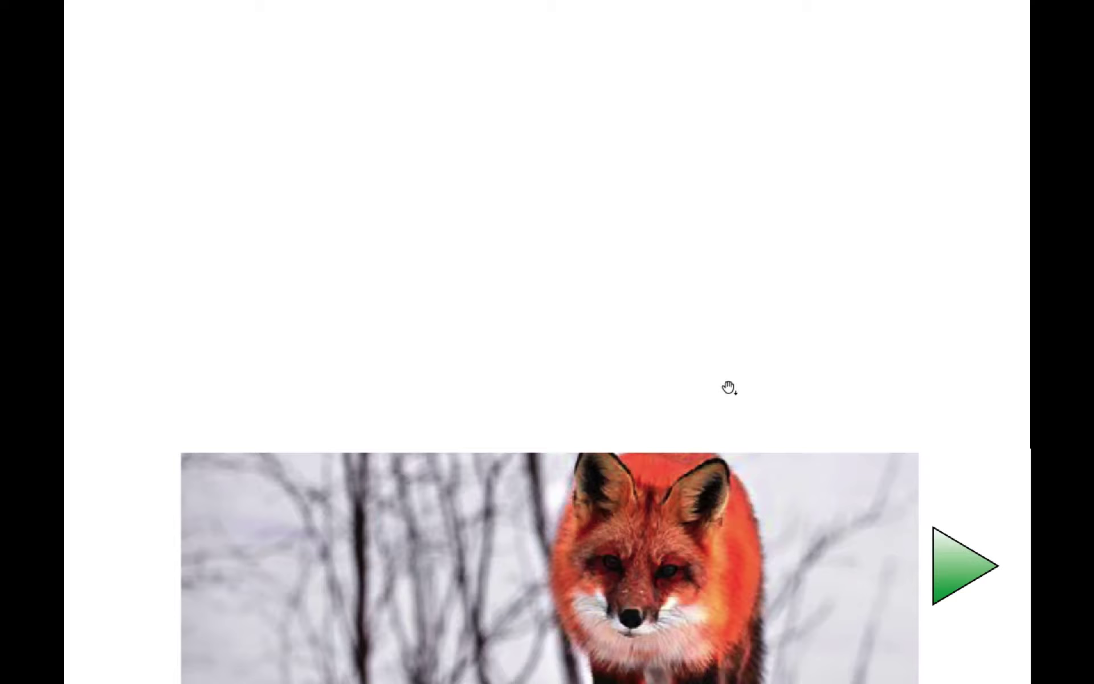
Step: Test the slideshow's green arrows by stepping forward to the duck image and back to the fox image
click(952, 564)
click(950, 565)
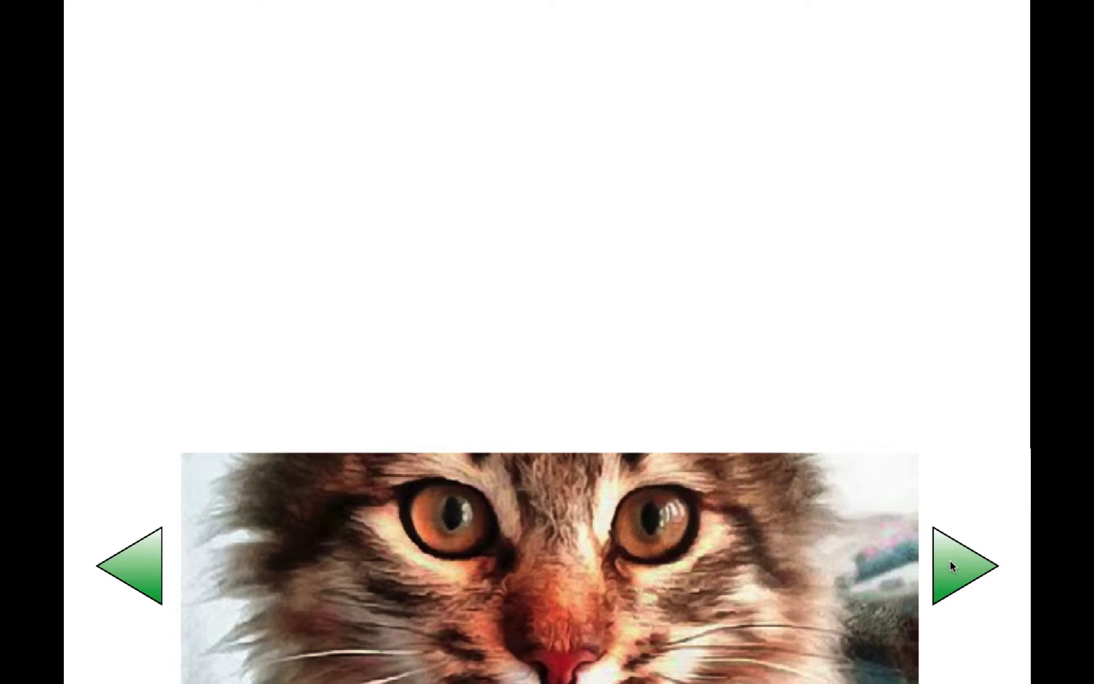
click(949, 560)
click(956, 556)
click(956, 558)
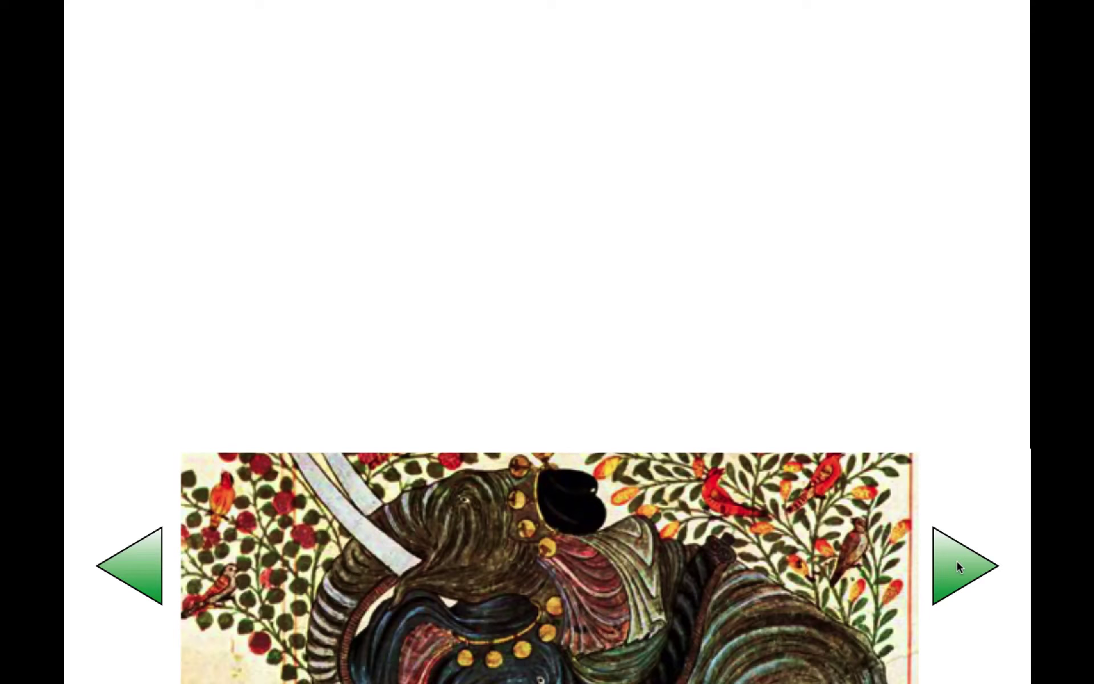
click(957, 564)
click(957, 564)
click(958, 566)
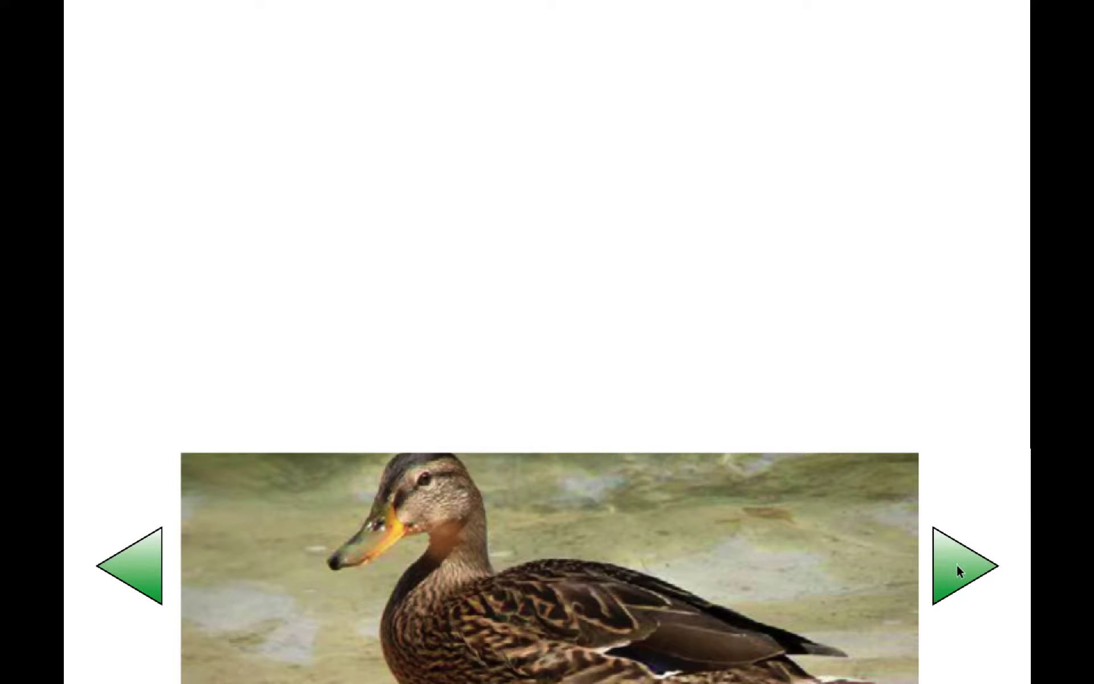
click(124, 566)
click(124, 566)
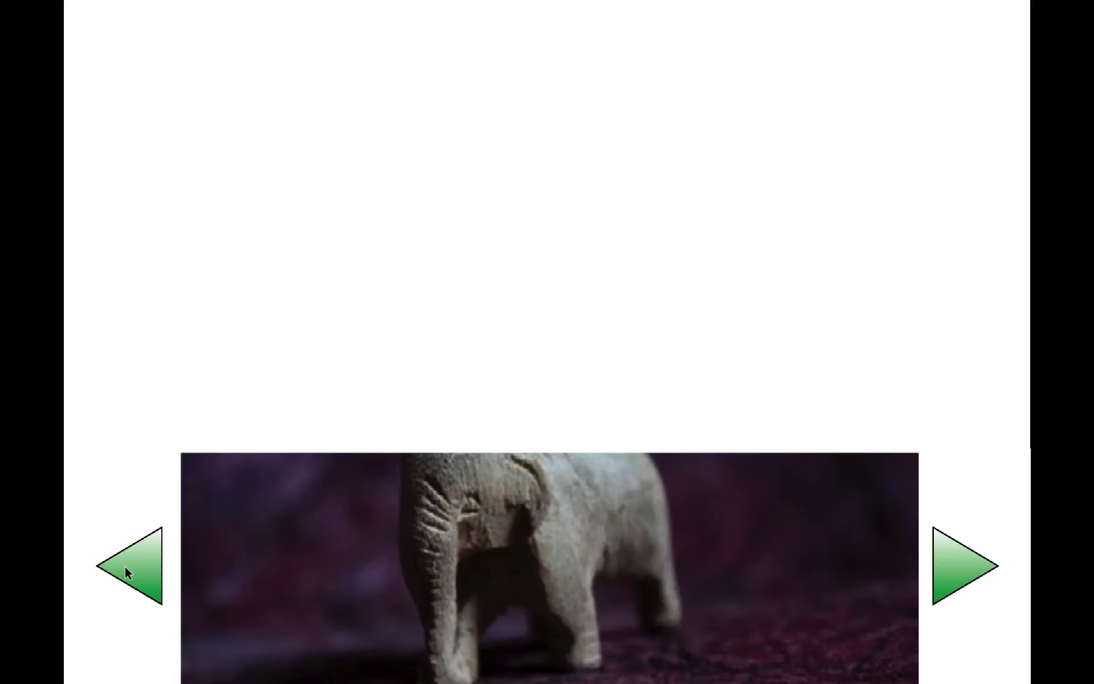
click(124, 565)
click(125, 572)
click(125, 571)
click(125, 573)
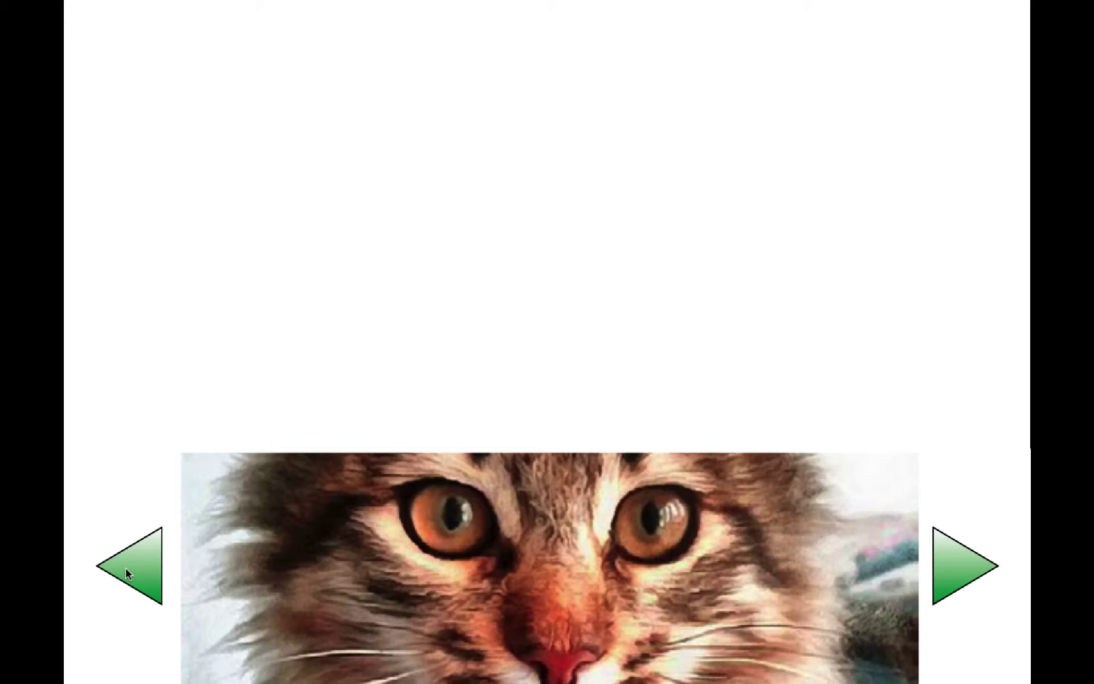
click(126, 570)
click(126, 570)
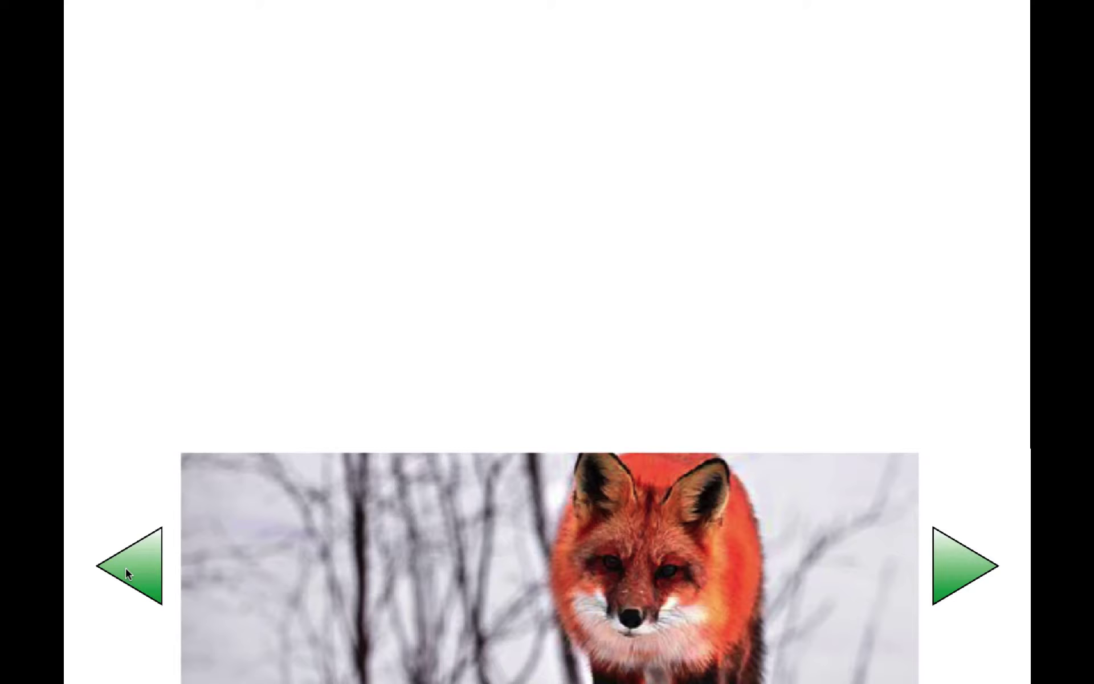
Step: Run through the slideshow images once more, forward to the duck and back to the fox
click(955, 565)
click(954, 565)
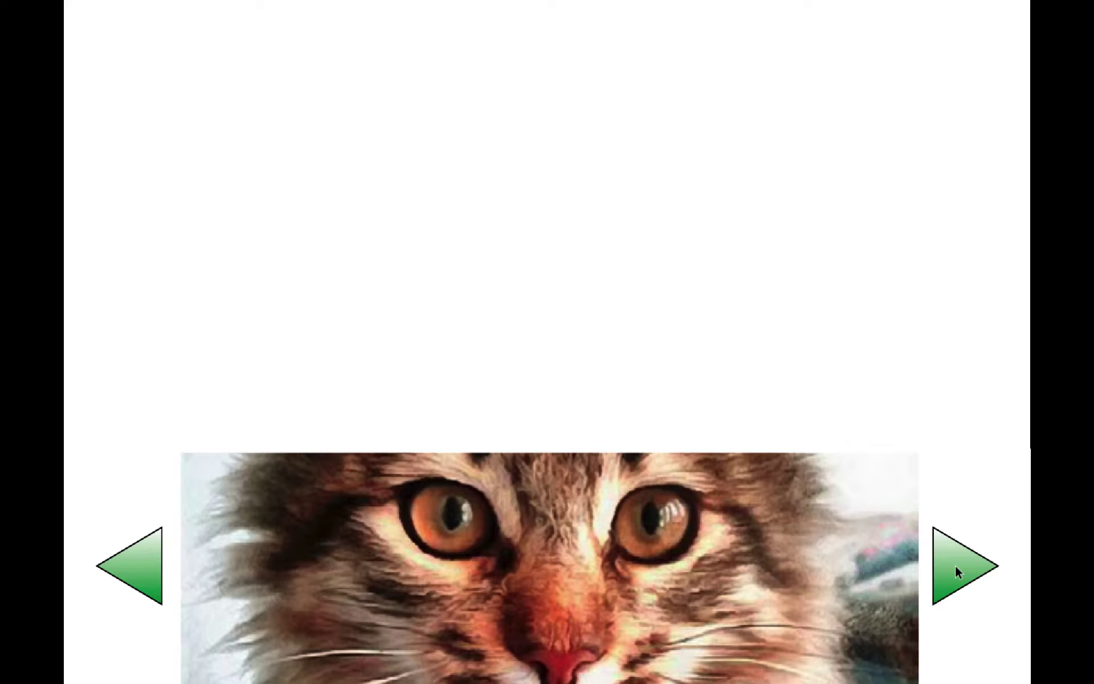
click(955, 565)
click(955, 565)
click(955, 565)
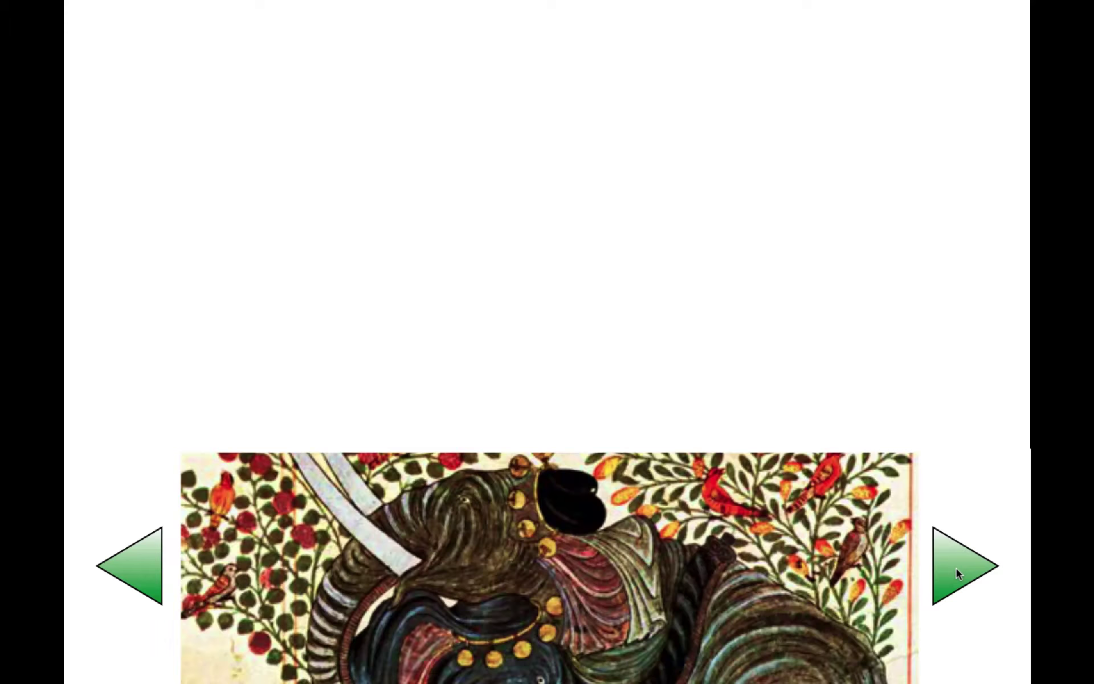
click(956, 568)
click(957, 569)
click(957, 569)
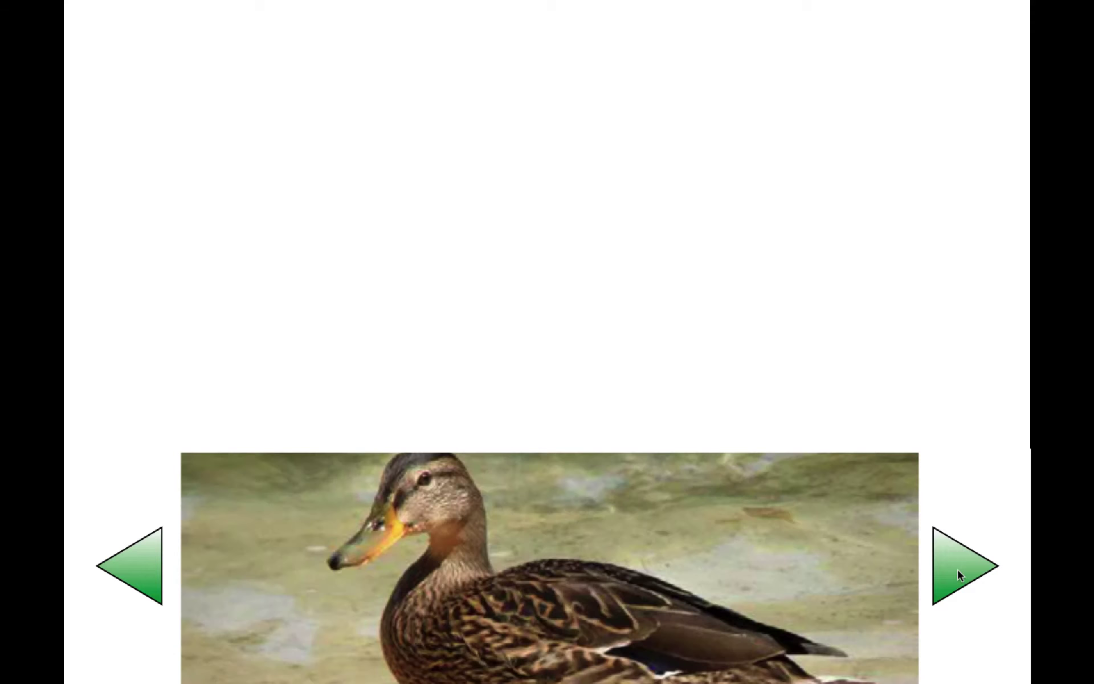
click(131, 558)
click(131, 558)
click(132, 559)
click(131, 559)
click(131, 559)
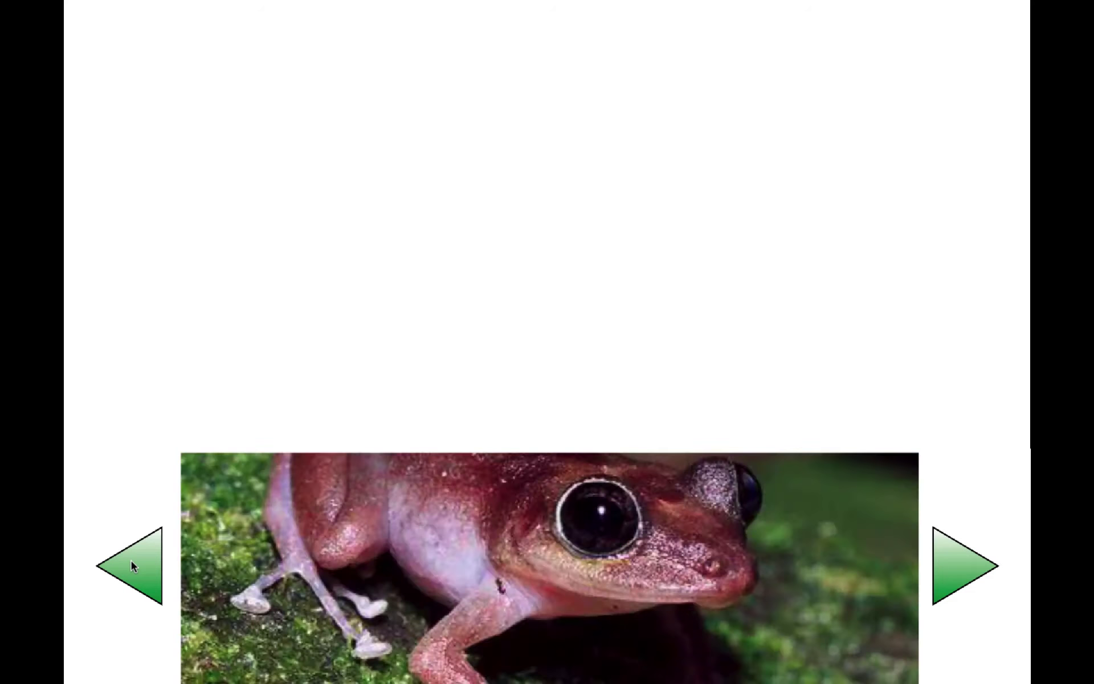
click(132, 559)
click(130, 560)
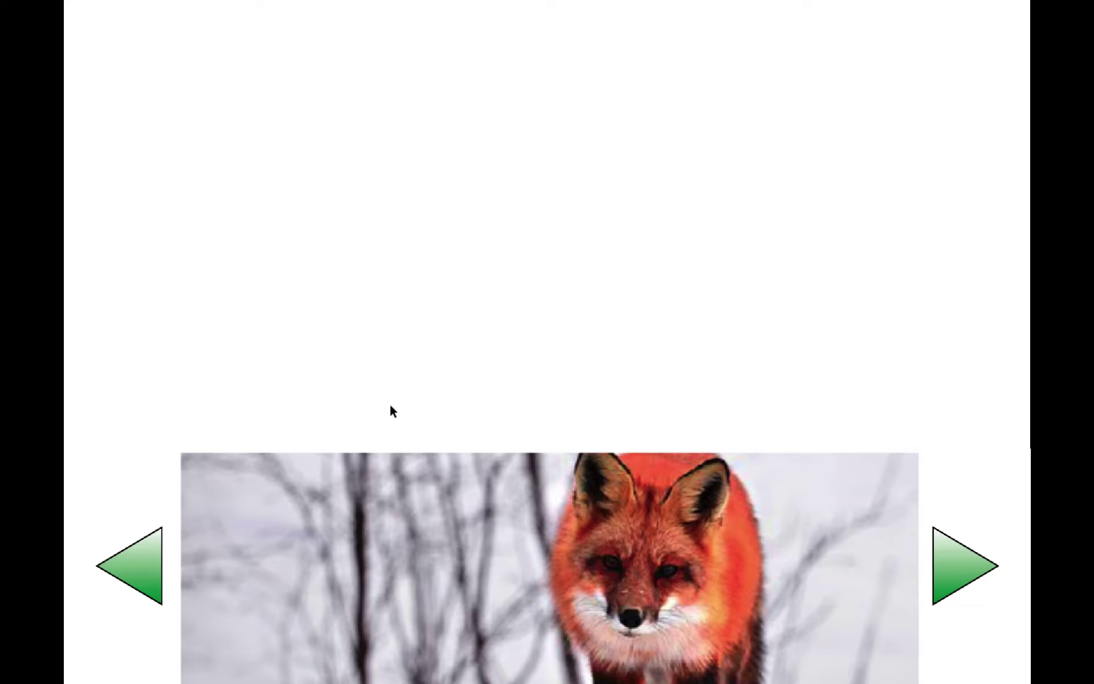
Step: Leave full-screen mode, close the exported PDF and switch back to InDesign
key(Escape)
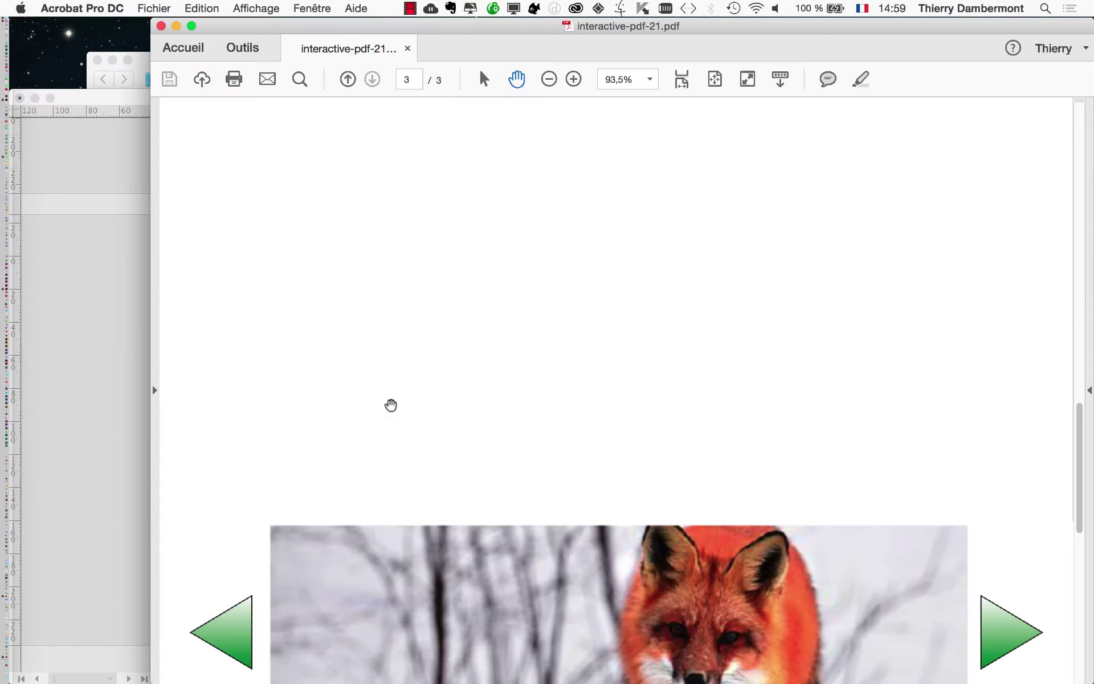
click(161, 26)
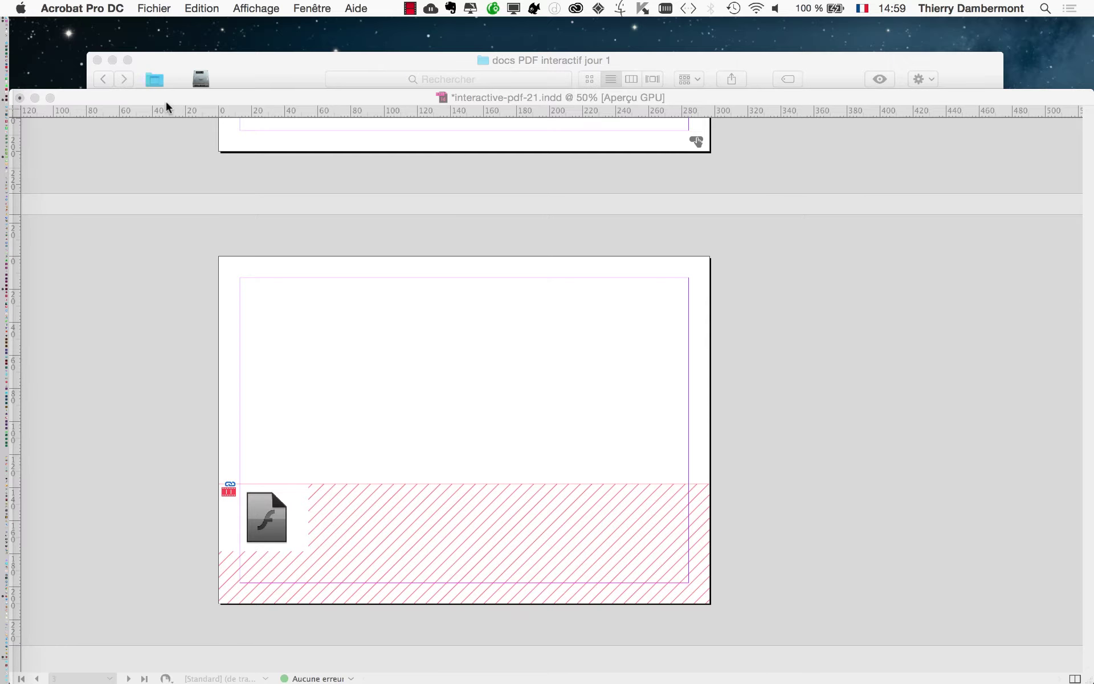
click(166, 103)
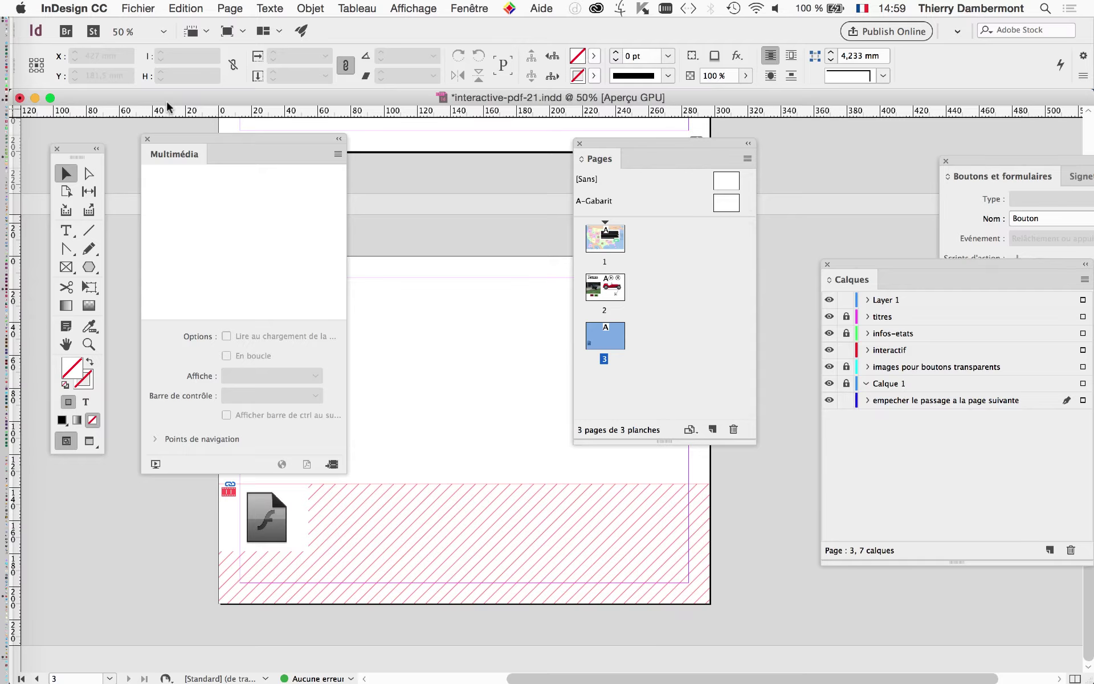
Step: Close the Multimédia, Pages, Calques and Boutons et formulaires panels to clear the workspace
click(147, 139)
click(580, 144)
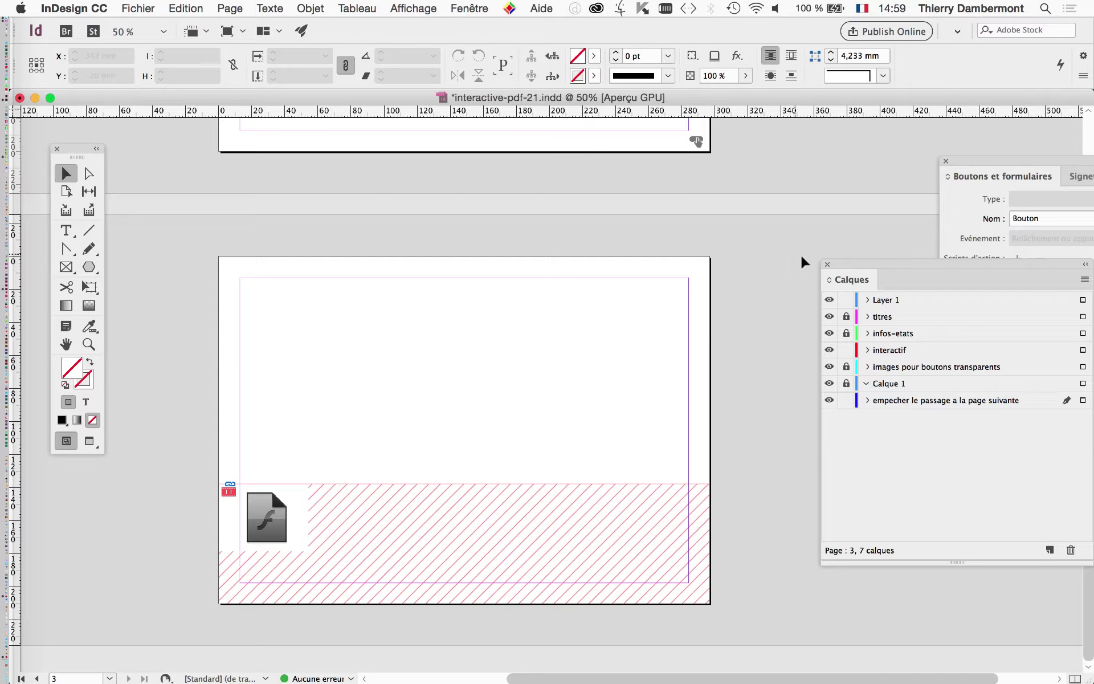
click(827, 264)
click(945, 160)
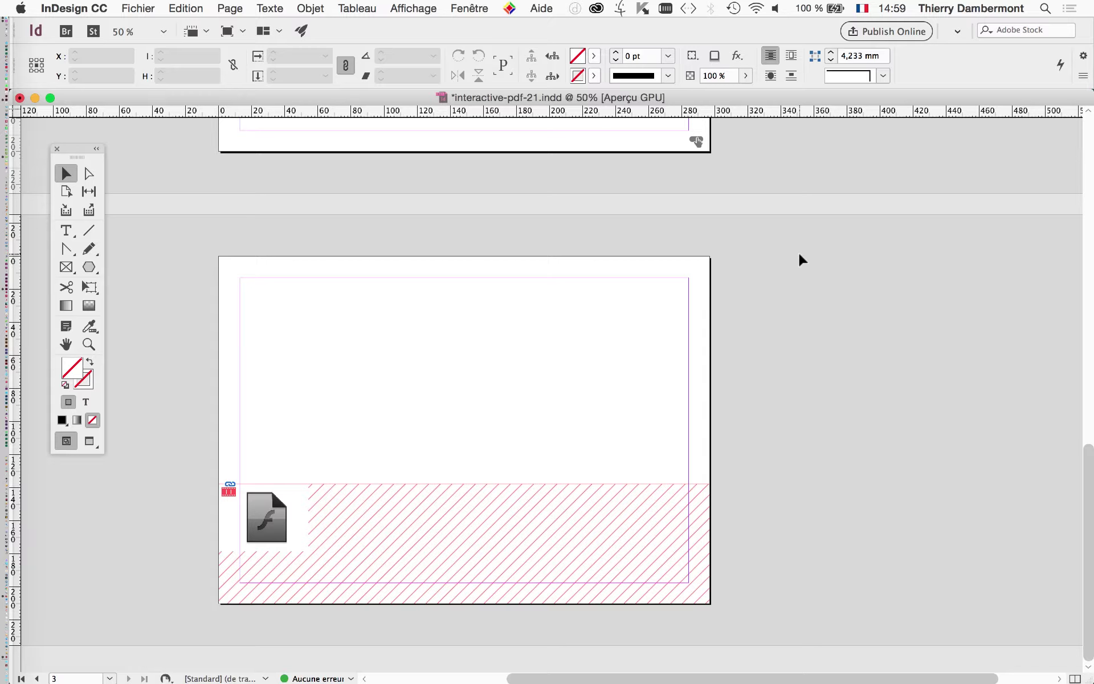
Step: Look over the document's pages, from page 3 up to the USA map and back to the Texas page
scroll(769, 253, up, 5)
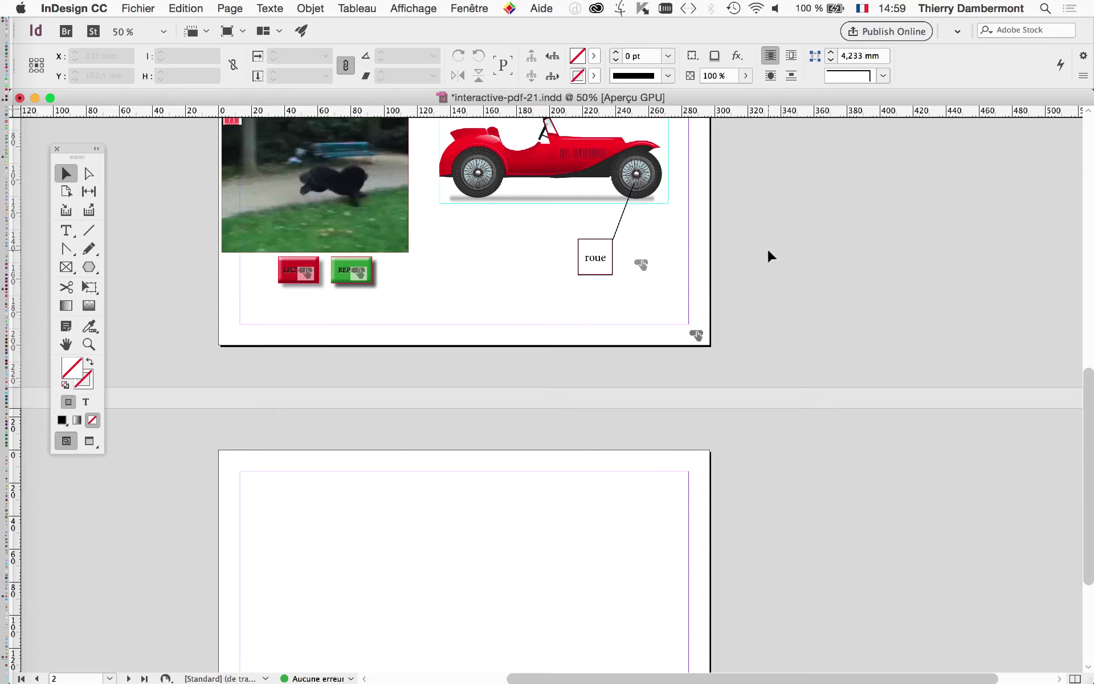
scroll(796, 306, up, 4)
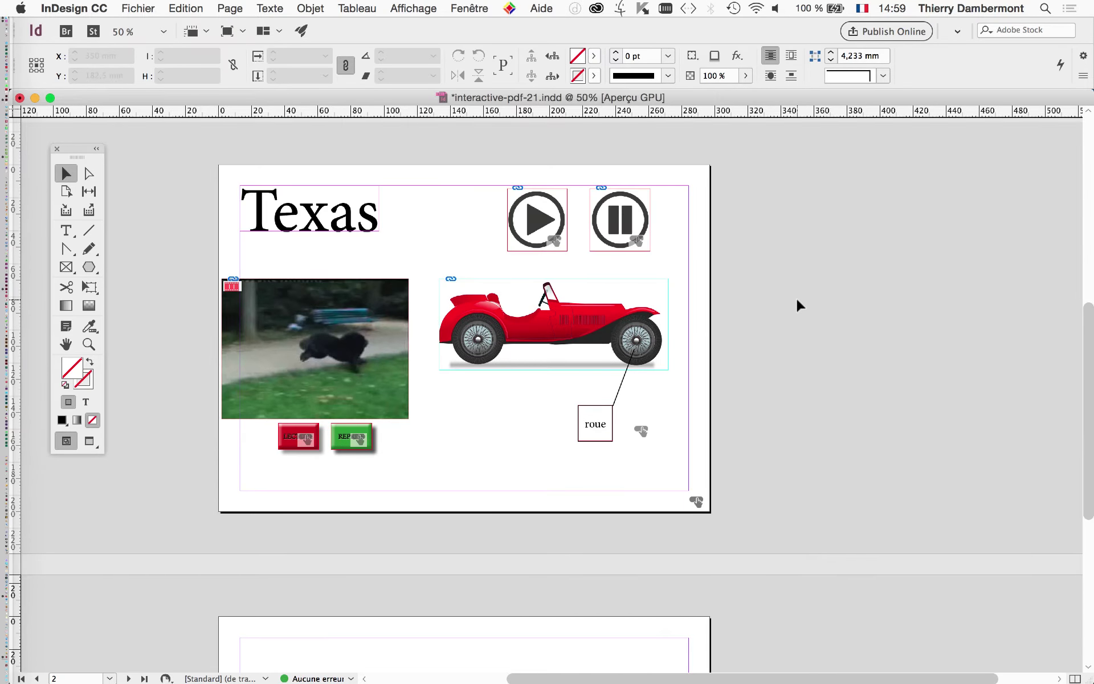
scroll(796, 300, up, 10)
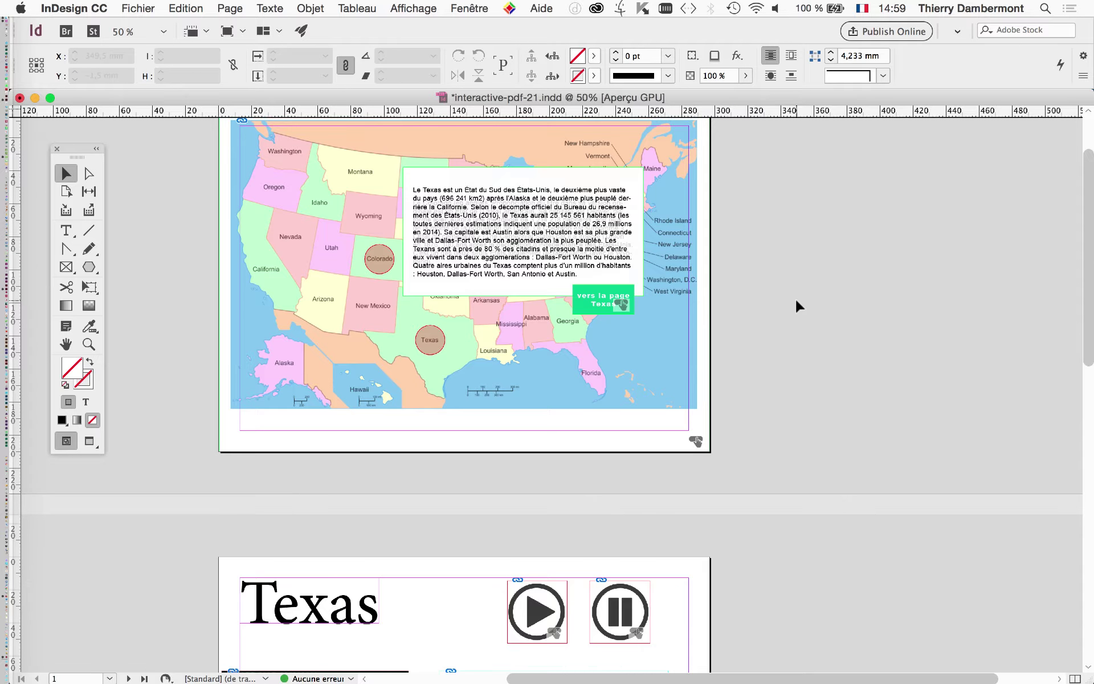
scroll(796, 307, up, 2)
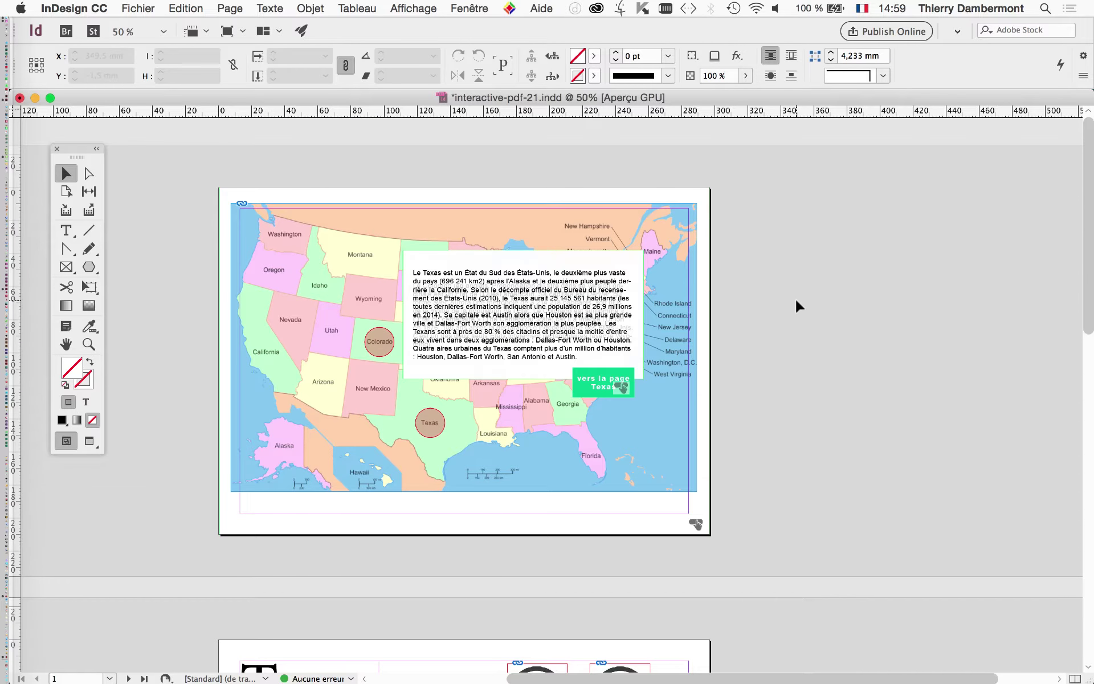
scroll(798, 307, down, 2)
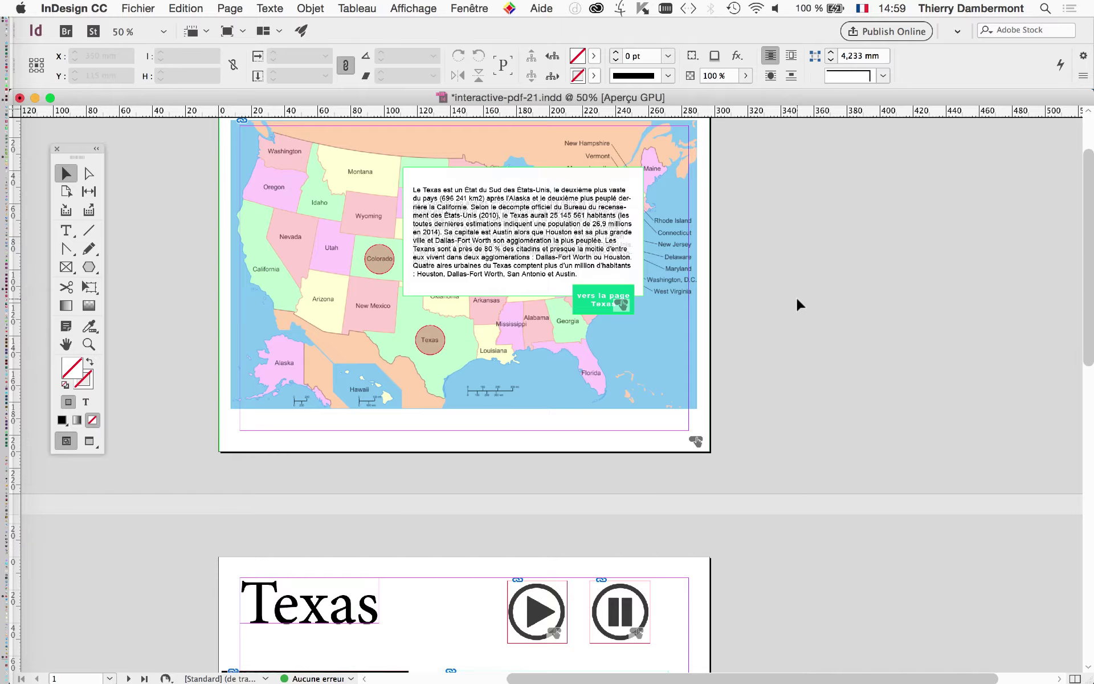
scroll(797, 299, down, 1)
scroll(795, 296, down, 2)
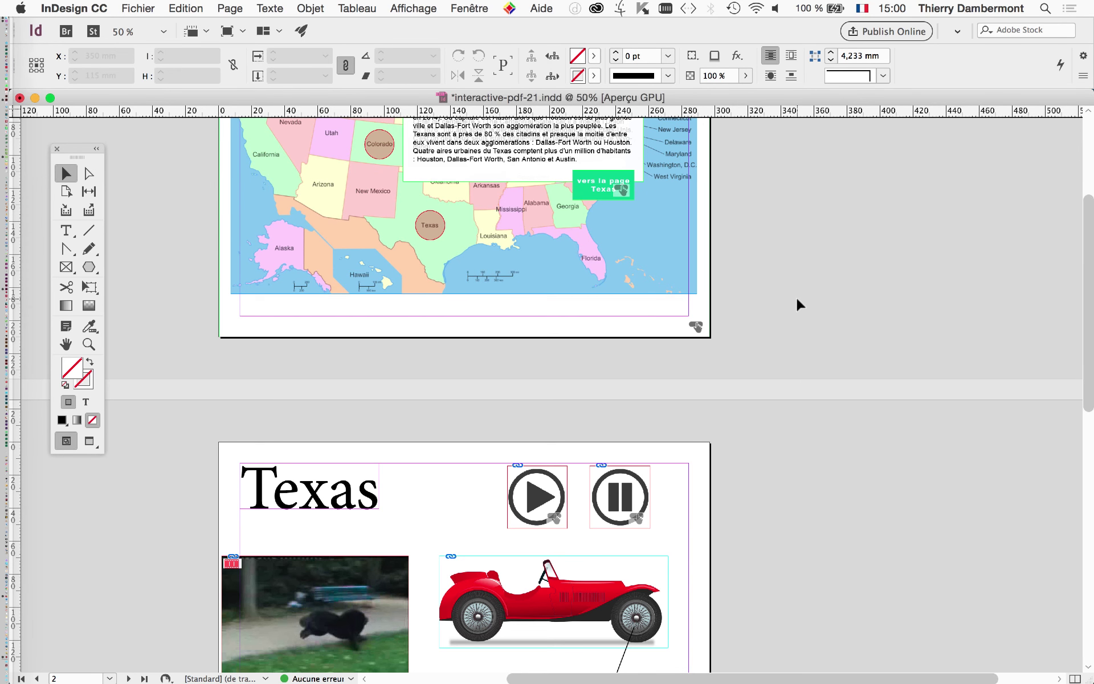
scroll(797, 302, down, 5)
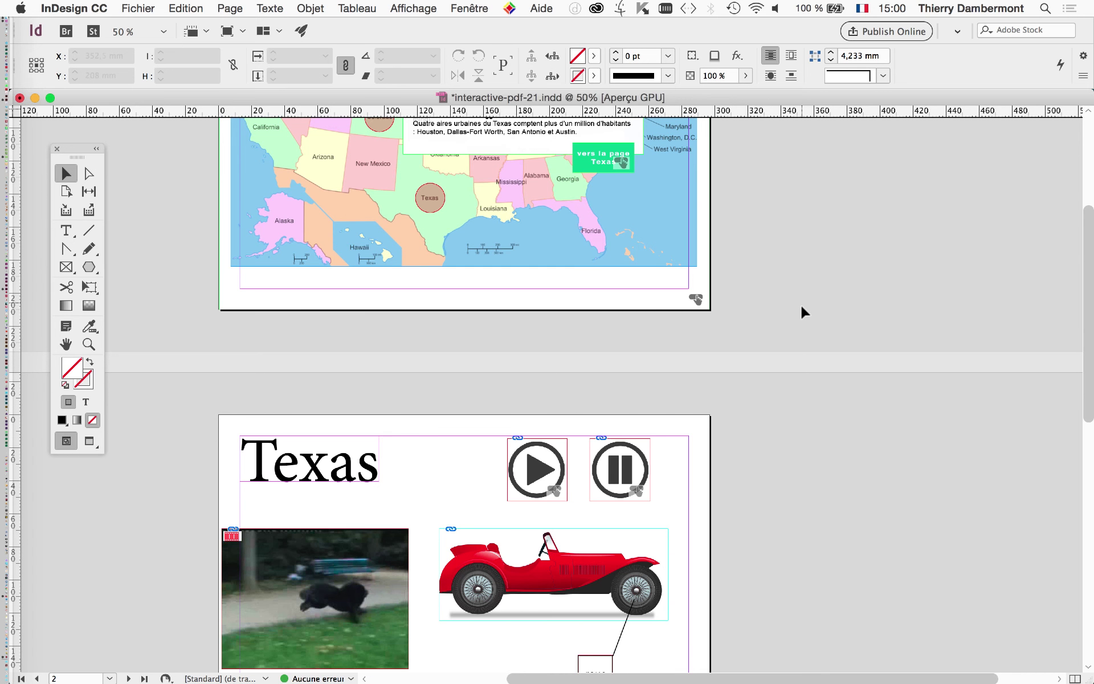
scroll(798, 312, down, 20)
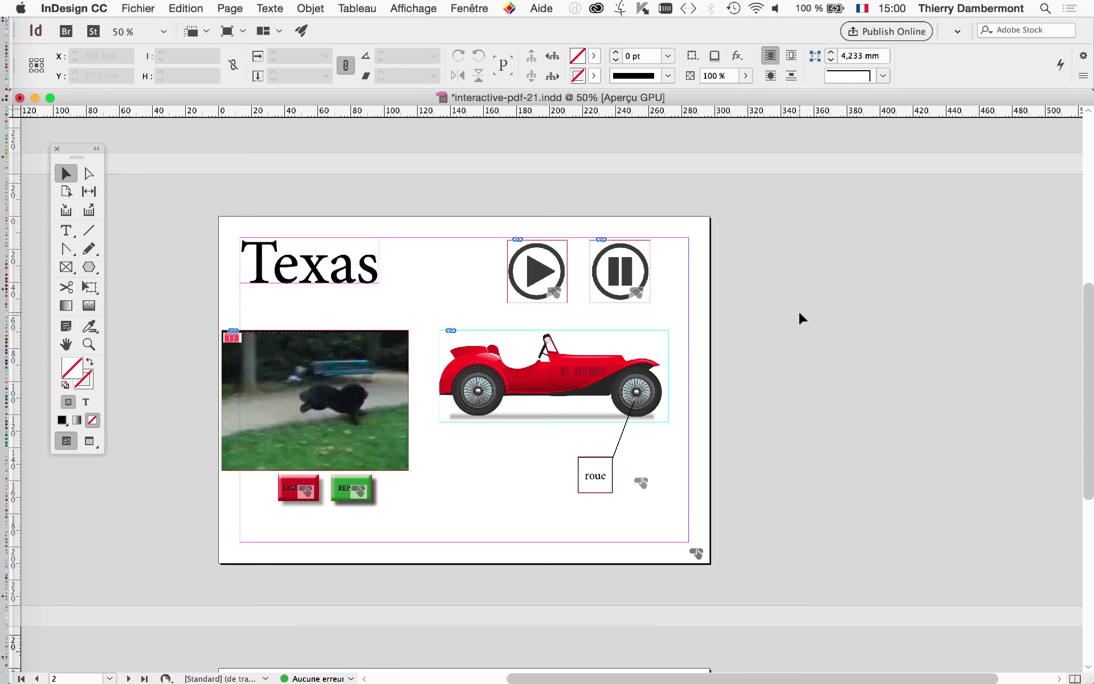